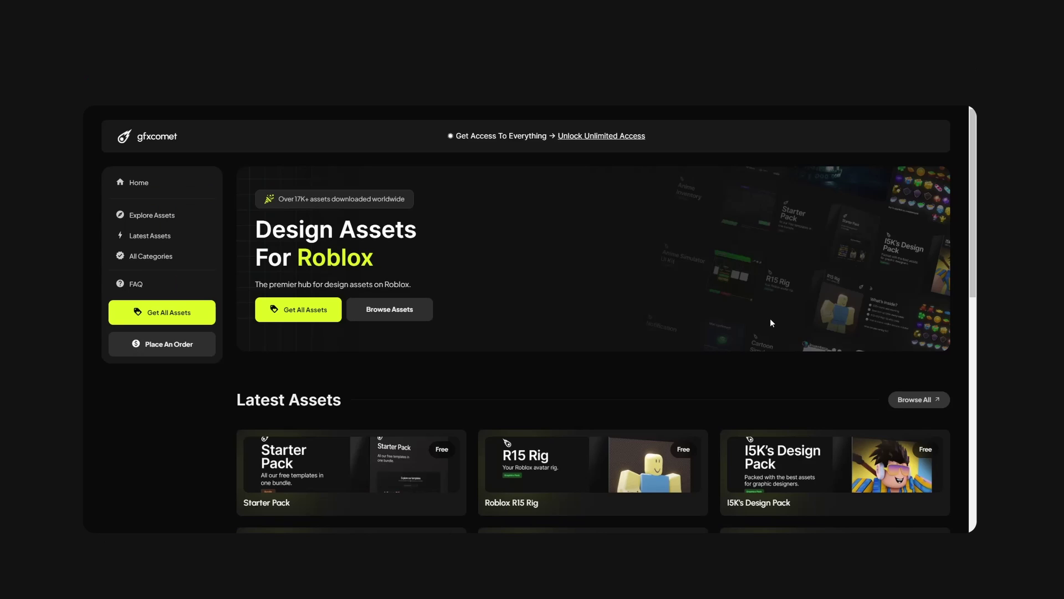
Step: Browse the Latest Assets section of the gfxcomet home page
scroll(600, 328, down, 3)
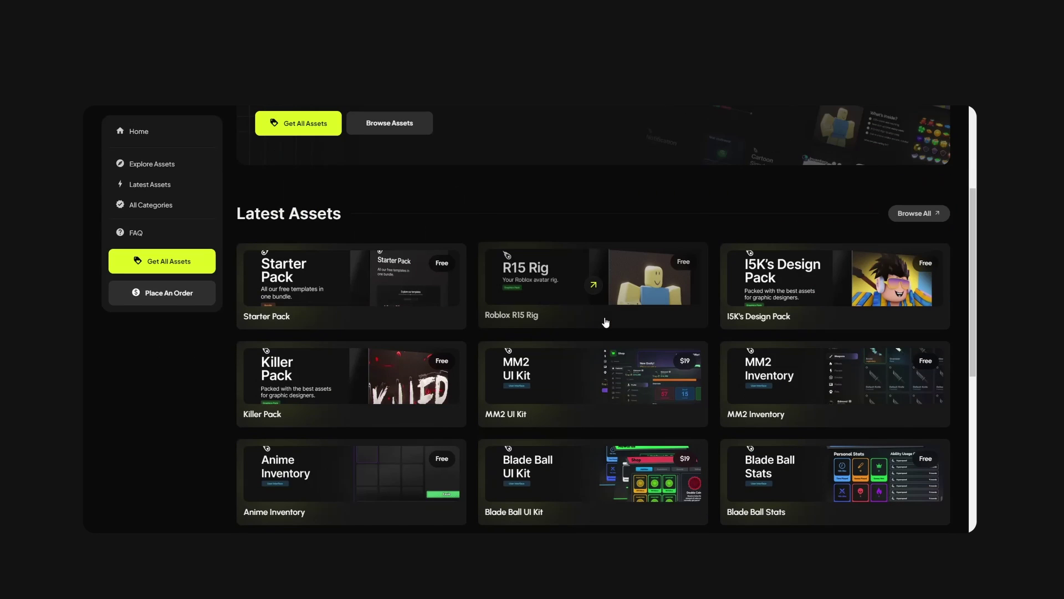
scroll(639, 217, up, 3)
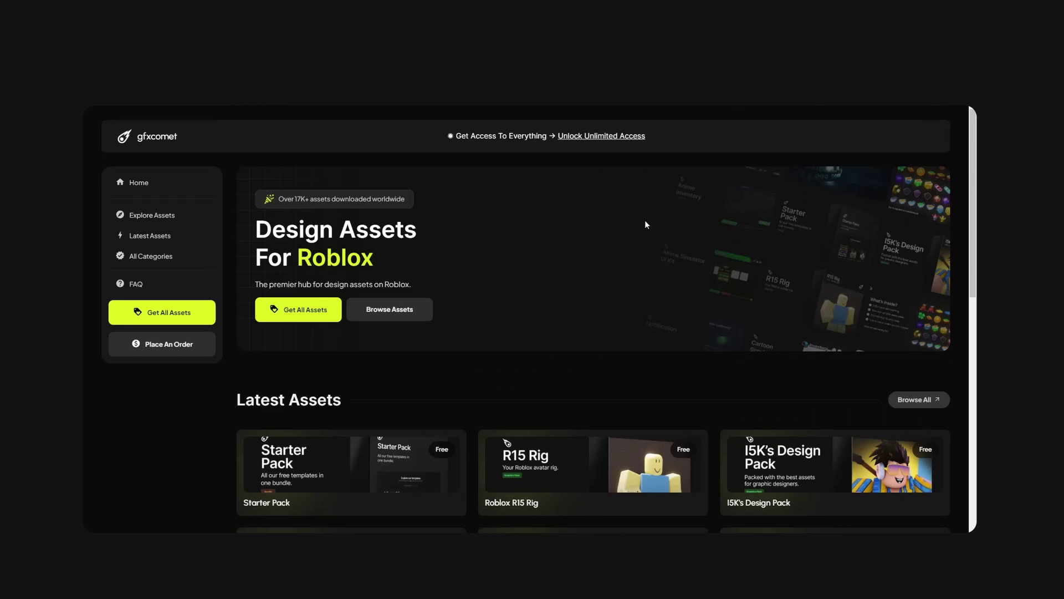
scroll(498, 286, down, 4)
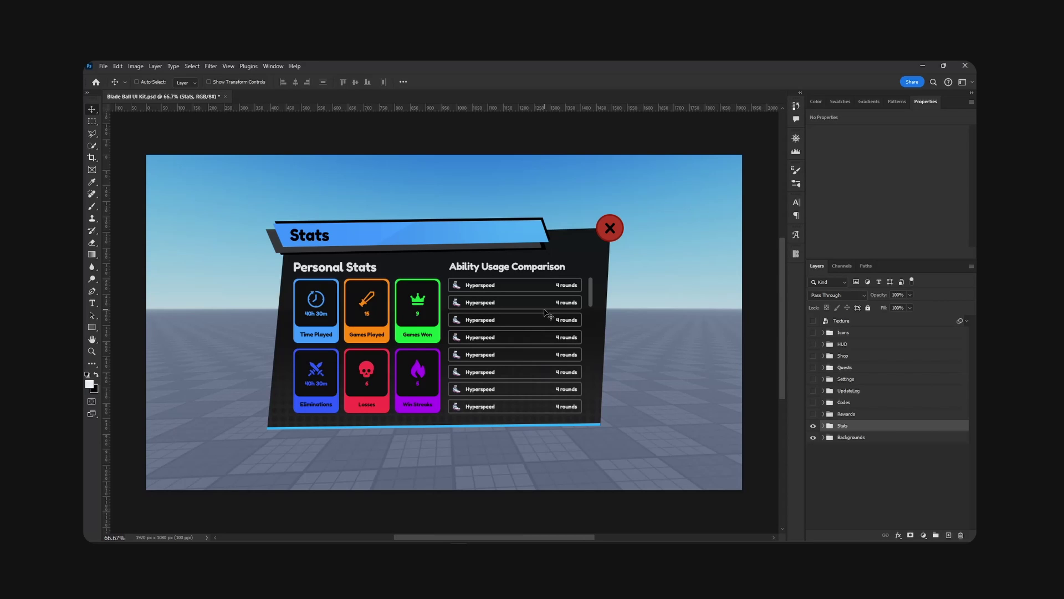
Step: Switch to Photoshop and export the whole Stats group as an image named stats_container
key(ctrl+plus)
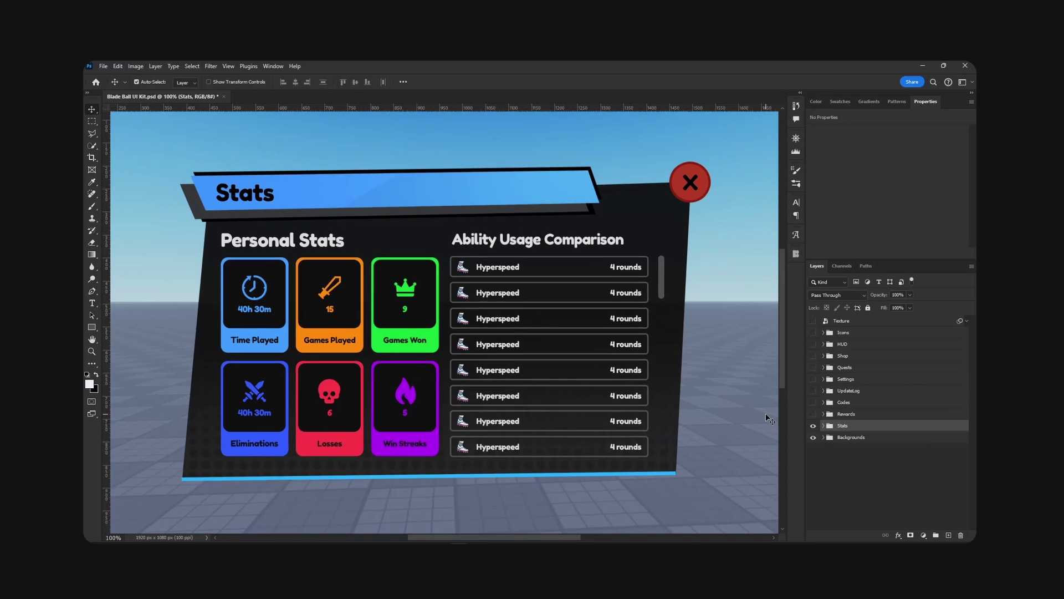
key(ctrl+minus)
click(812, 426)
drag(651, 394, 634, 383)
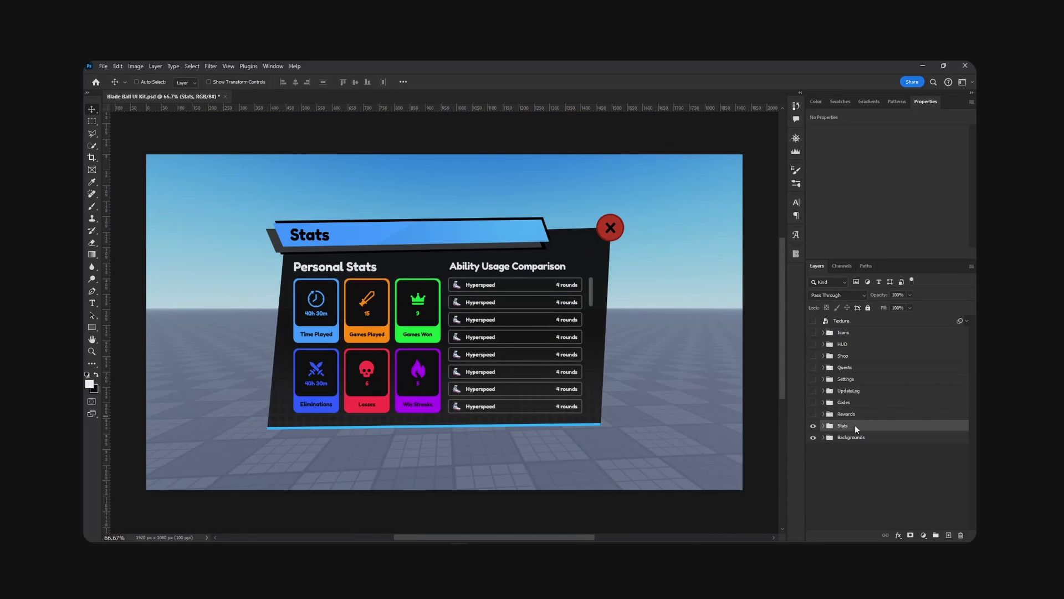
right_click(854, 424)
Step: Examine the Stats panel up close and identify the shape layer that forms its dark base
key(ctrl+plus)
key(space)
drag(339, 248, 346, 247)
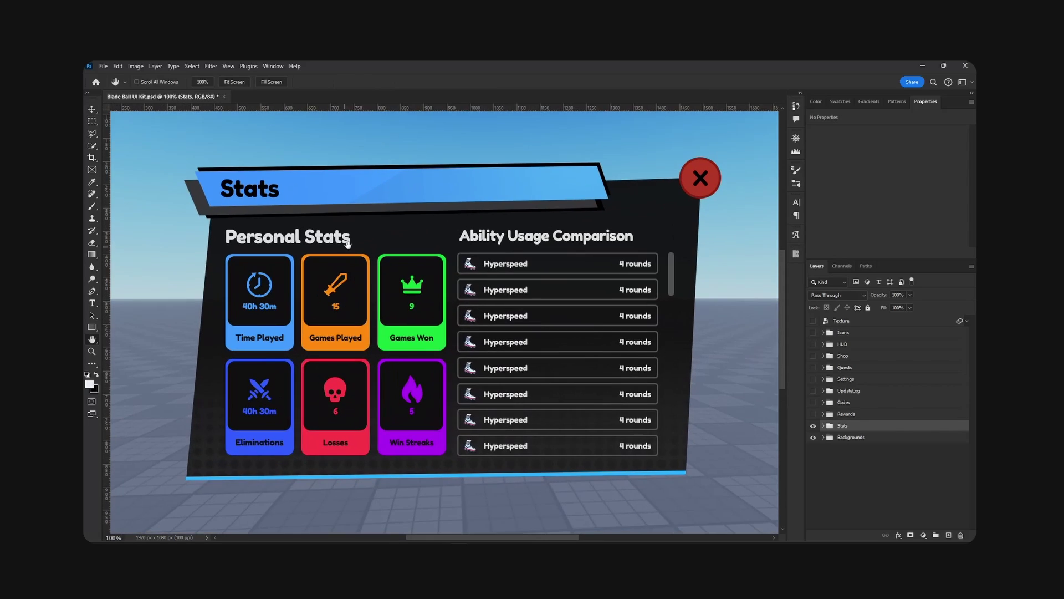
key(v)
ctrl+click(468, 258)
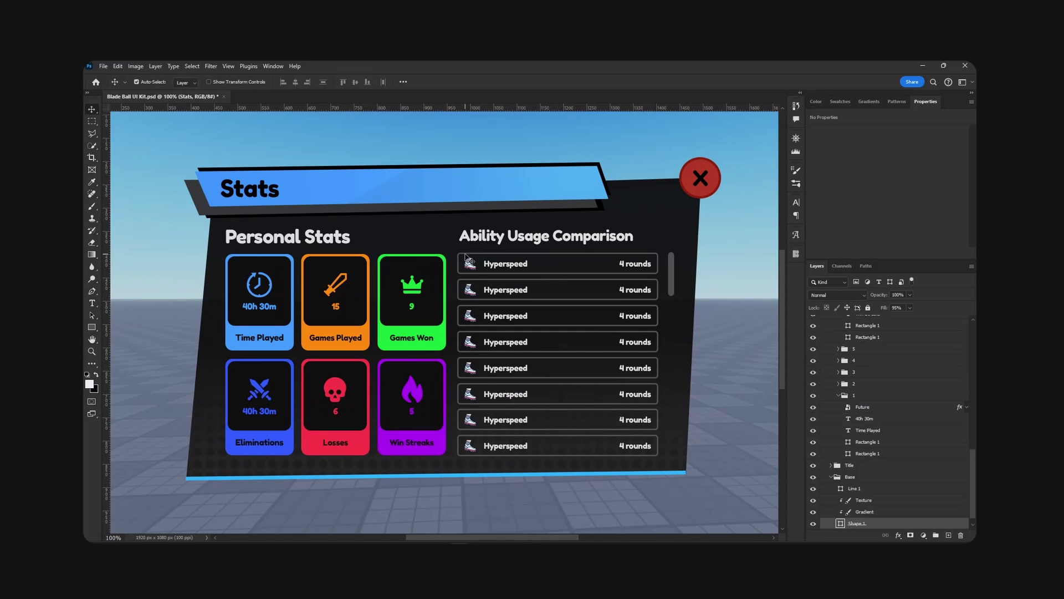
click(814, 526)
key(ctrl+plus)
key(ctrl+plus)
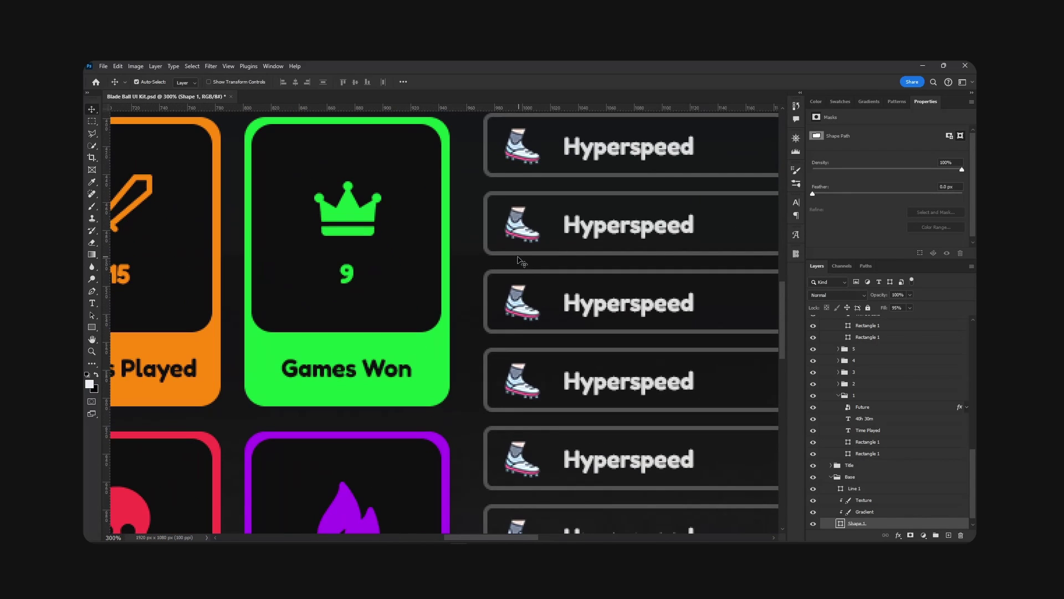
Step: Examine which layers make up an ability usage row and the Games Played card
ctrl+click(489, 169)
click(813, 322)
click(813, 321)
key(ctrl+minus)
drag(433, 332, 653, 330)
ctrl+click(508, 351)
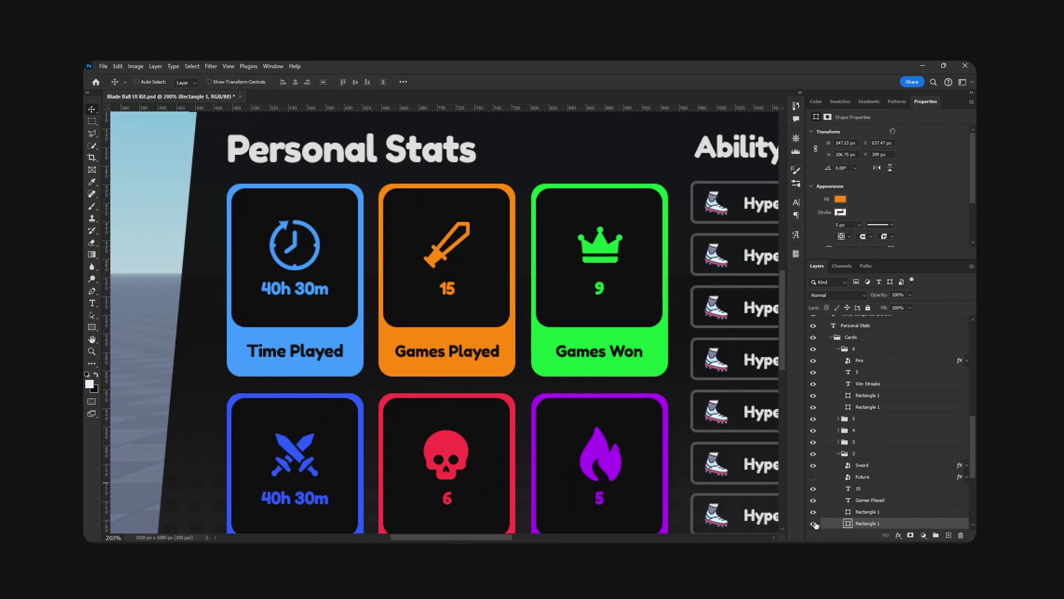
drag(479, 195, 459, 348)
alt+click(417, 244)
key(v)
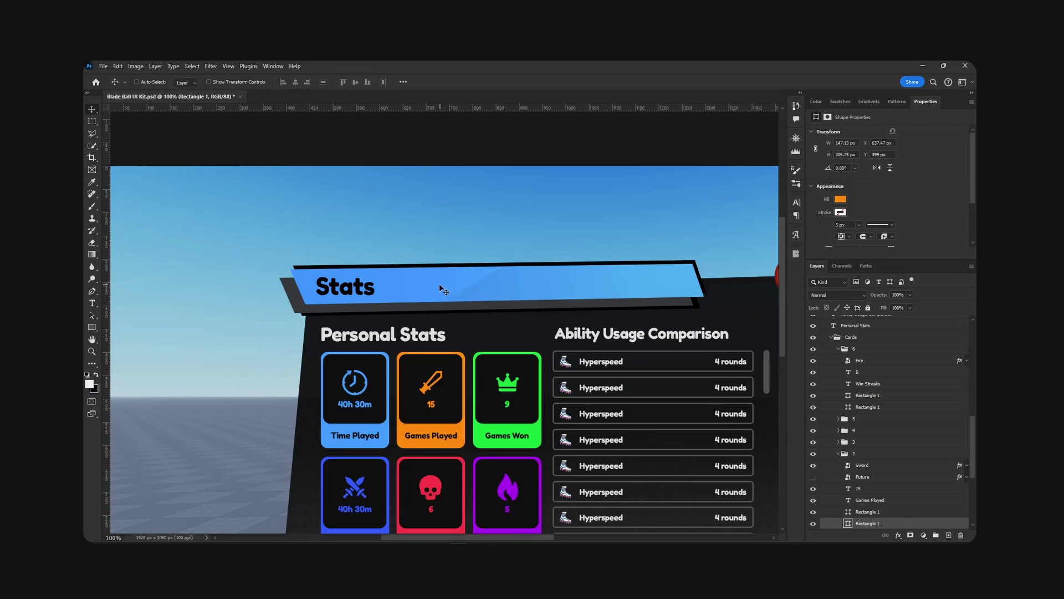
Step: Locate the blue title bar's layer, collapse the card 1 and Base groups, and leave the Title group expanded
ctrl+click(438, 284)
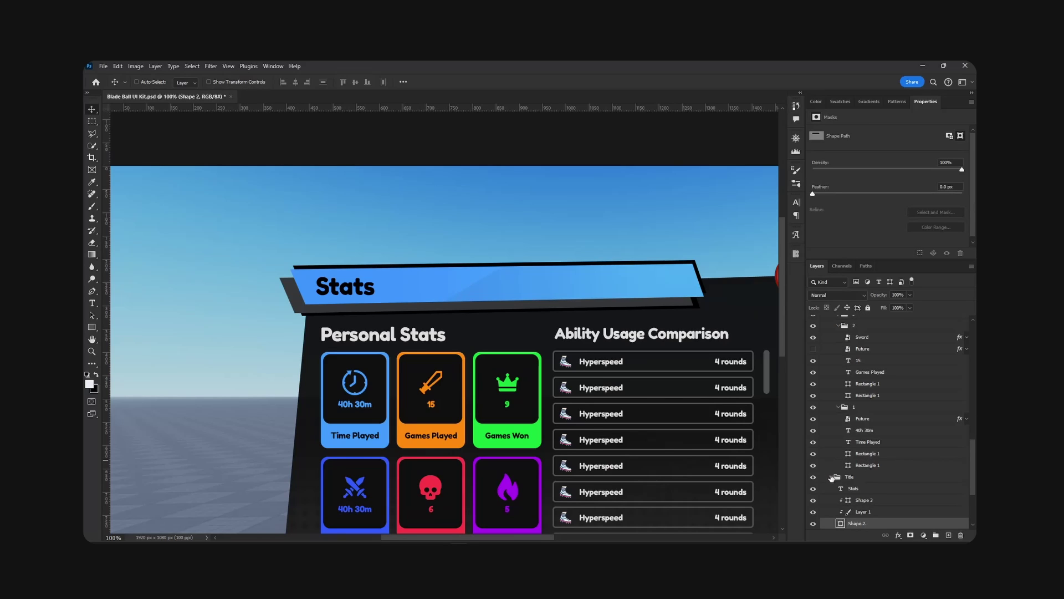
click(830, 477)
click(838, 407)
scroll(861, 434, up, 3)
scroll(856, 444, down, 3)
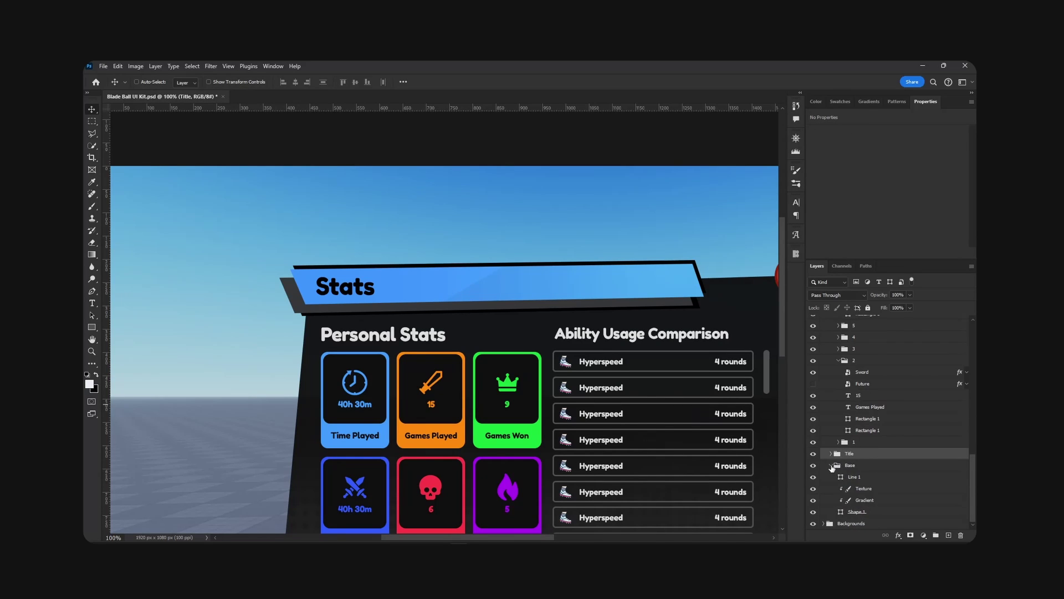
click(831, 466)
click(831, 500)
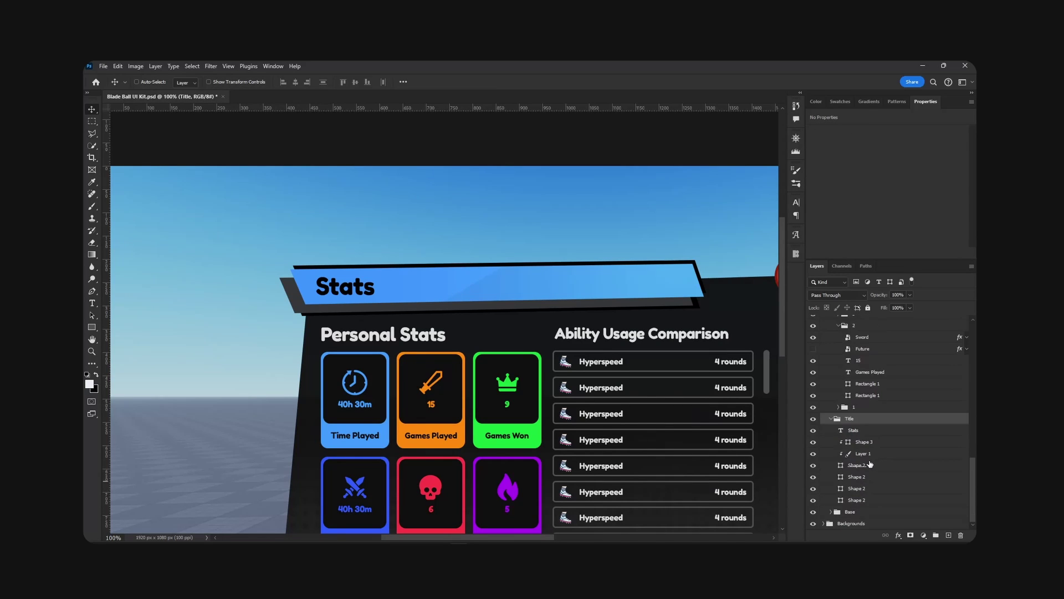
Step: Check what Layer 1 and the blue Shape 2 contribute to the title bar by toggling their visibility
click(812, 453)
click(813, 453)
click(813, 466)
click(832, 466)
click(815, 466)
click(813, 466)
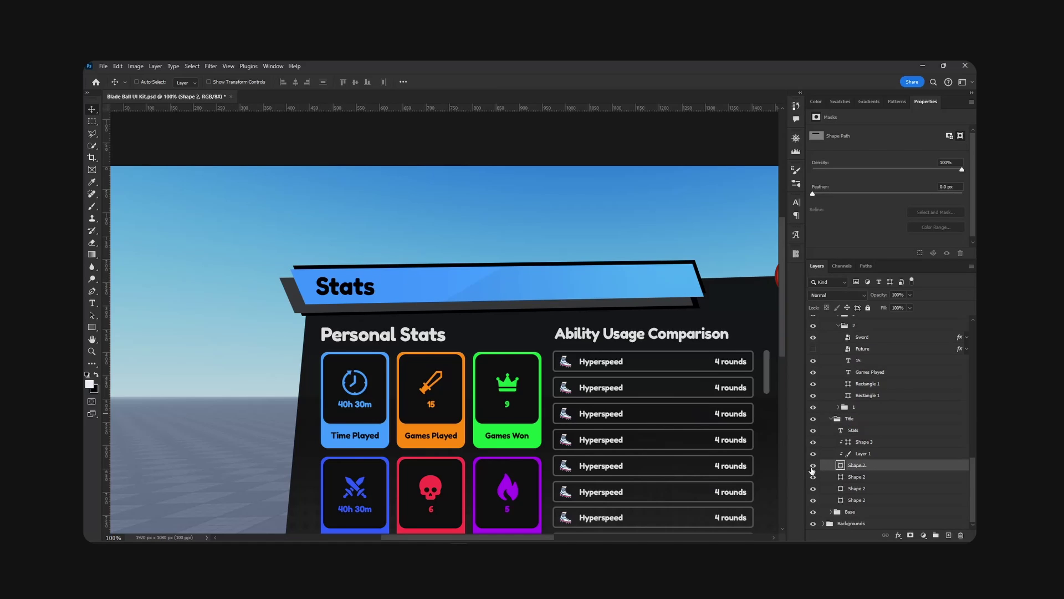
Step: Hide the blue Shape 2 and the Stats text inside the Title group
click(813, 465)
click(813, 419)
click(813, 419)
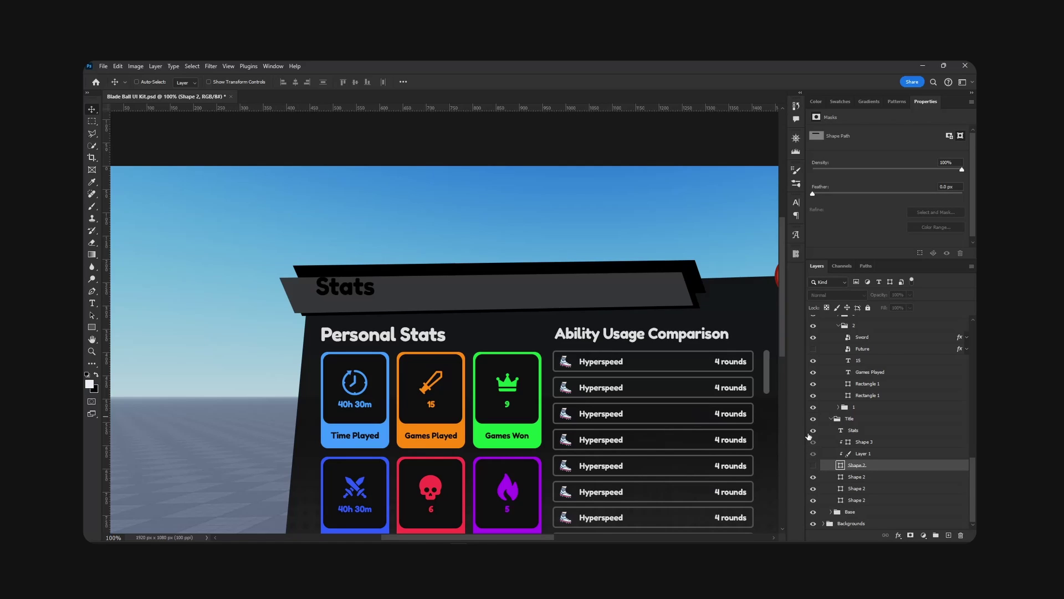
click(813, 430)
click(813, 419)
click(813, 419)
Step: Export the Title group, with only its backing shapes, as an image named stats_titleBack
right_click(849, 420)
click(733, 232)
text(stats_)
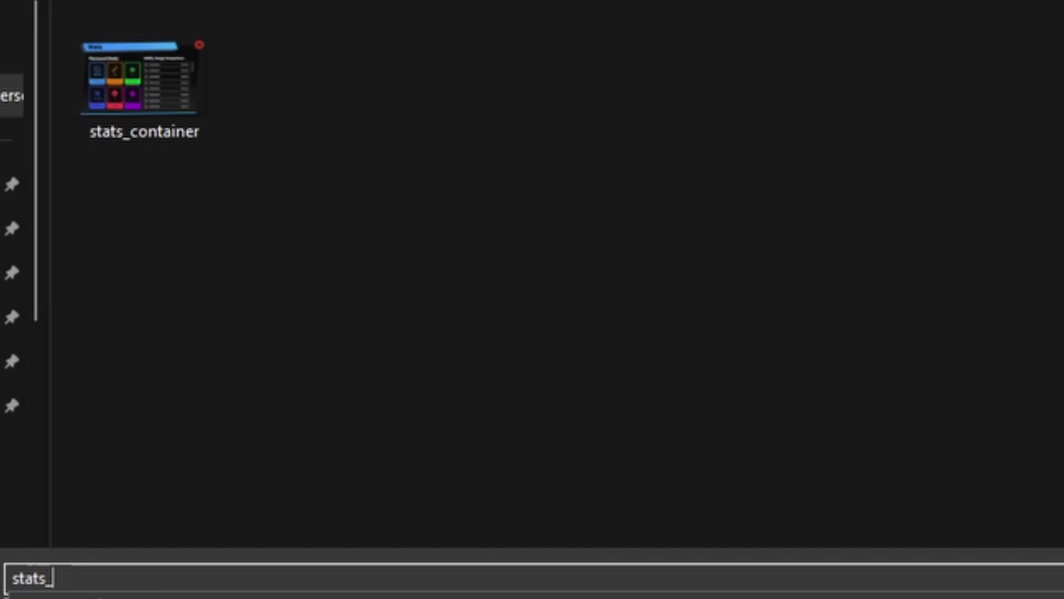
text(titleBack)
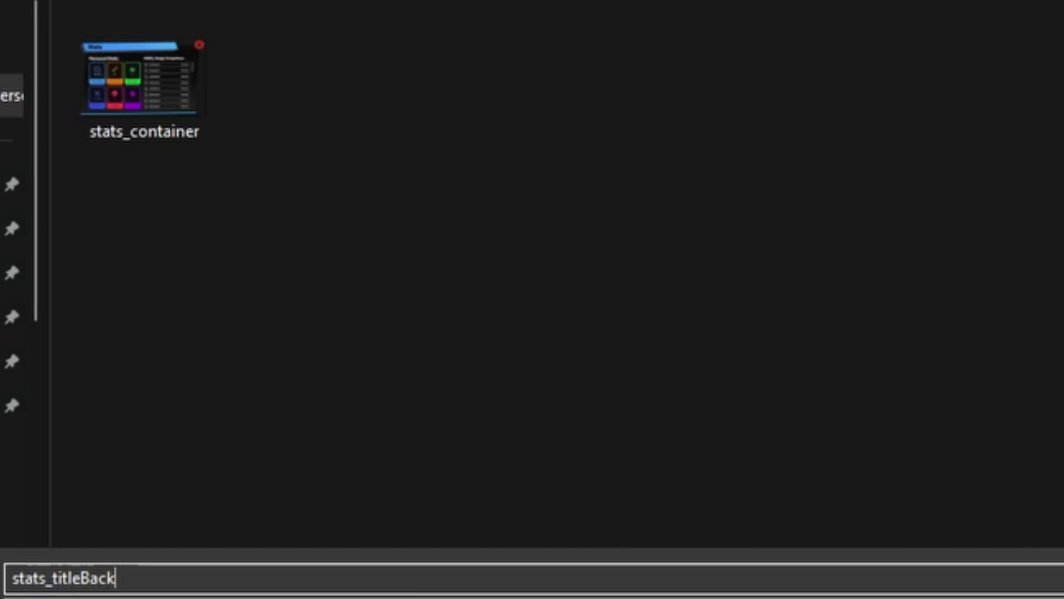
key(Return)
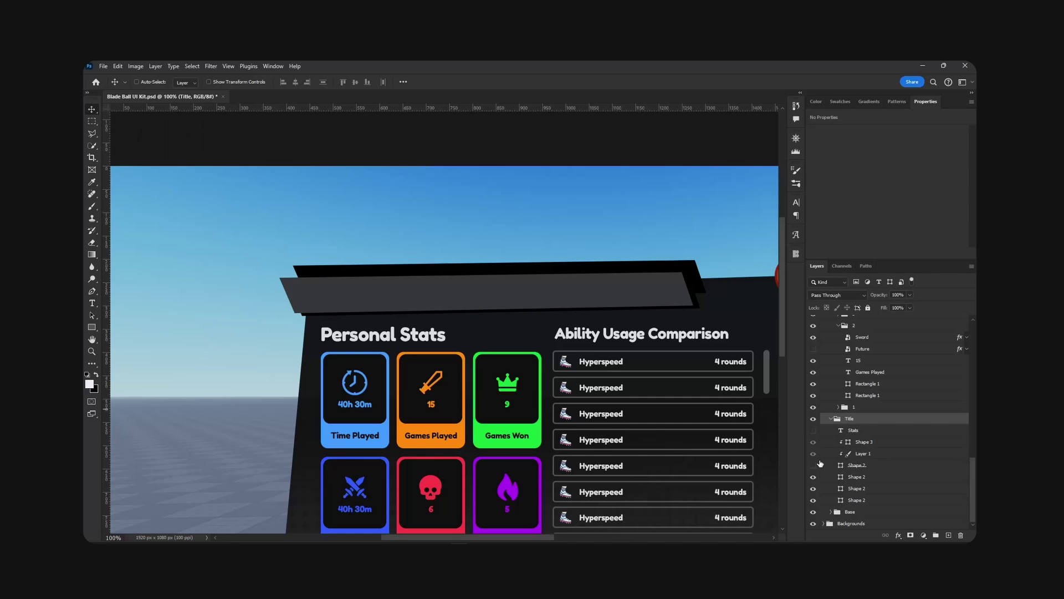
Step: Hide the three backing shapes of the title bar and show the blue Shape 2 with its clipped layers
drag(813, 478, 813, 500)
click(813, 465)
click(870, 465)
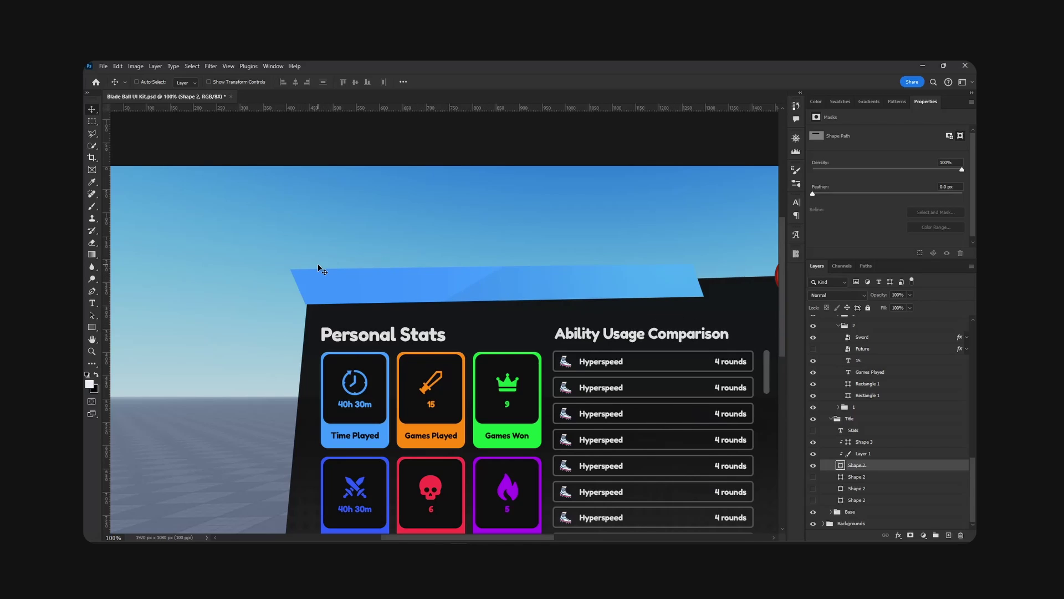
Step: Recolour the blue title bar shape to white (ffffff) and export it as stats_titleMain
double_click(841, 466)
drag(736, 357, 445, 268)
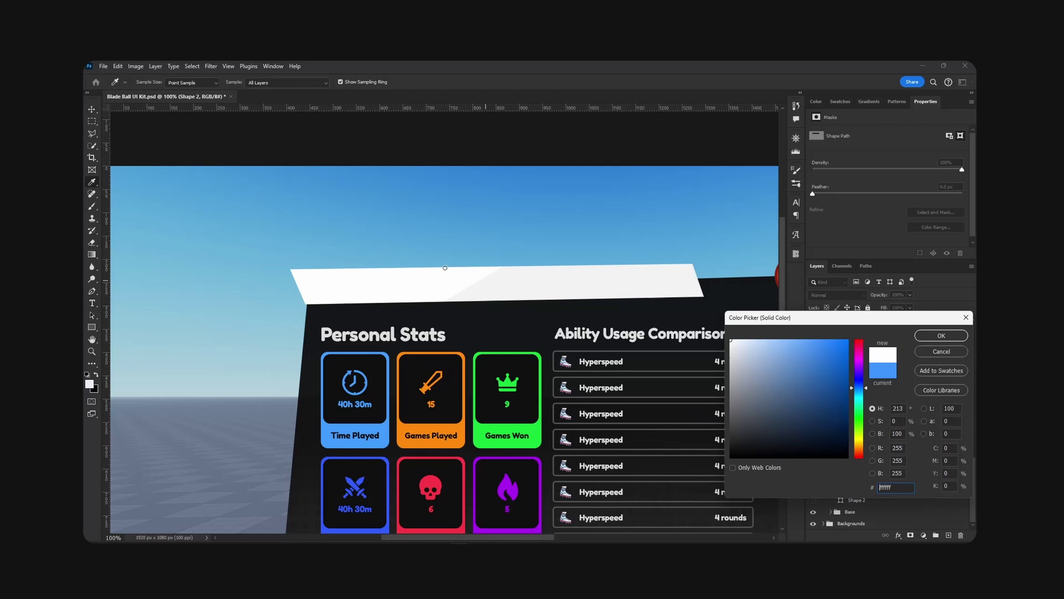
click(941, 336)
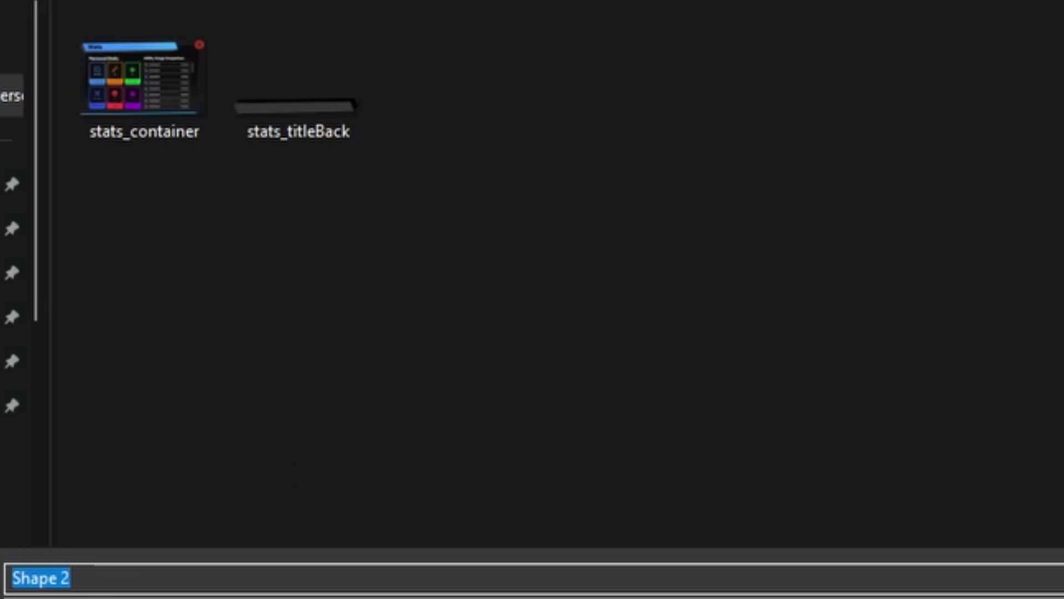
text(stats_title)
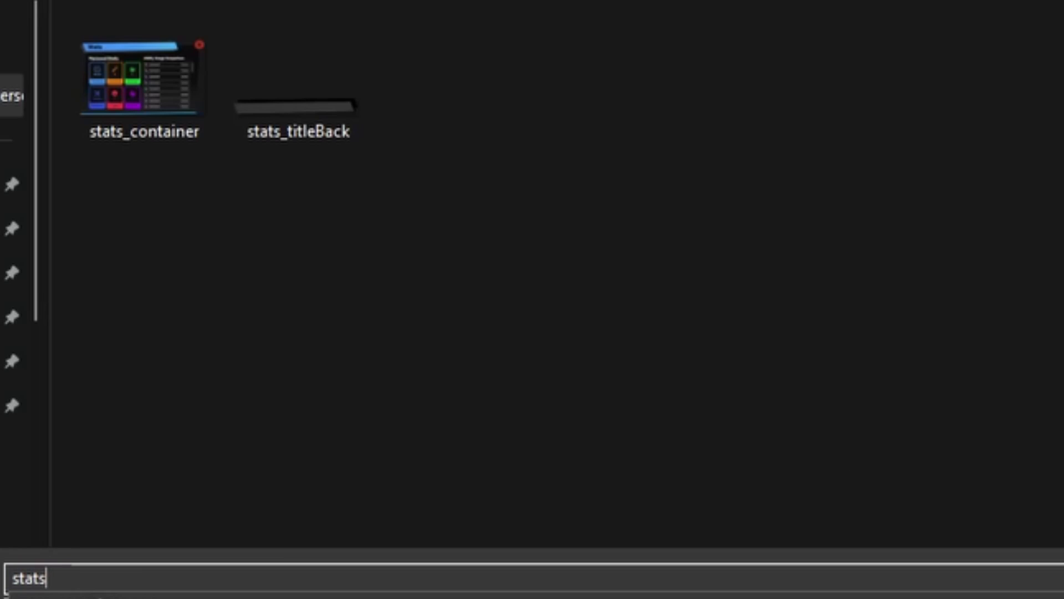
text(Main)
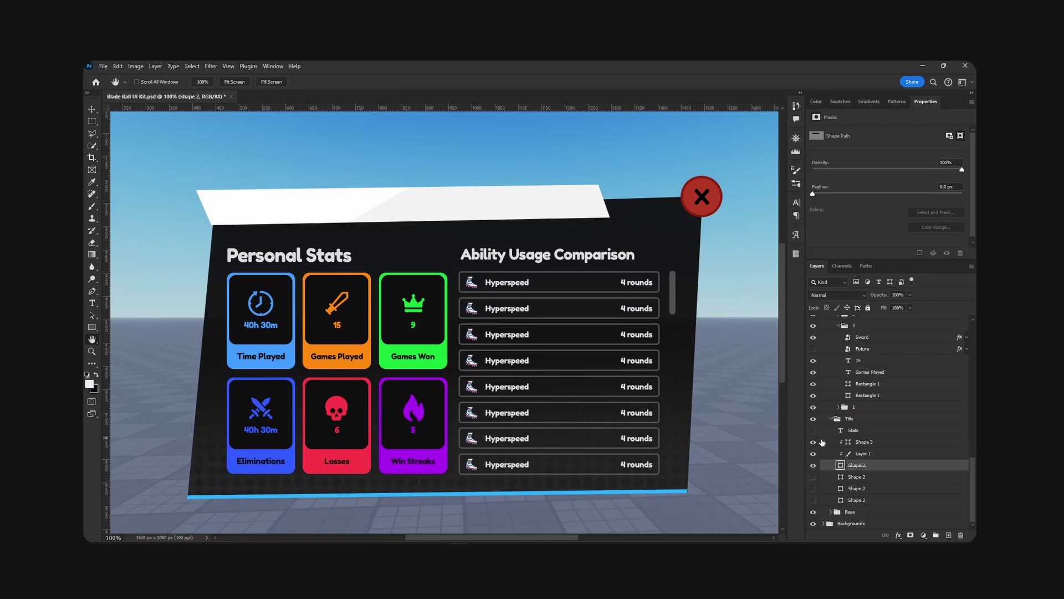
Step: Restore the title bar's layers and original colour, and export the football-shoes icon as stats_iconShoe
click(820, 441)
click(813, 453)
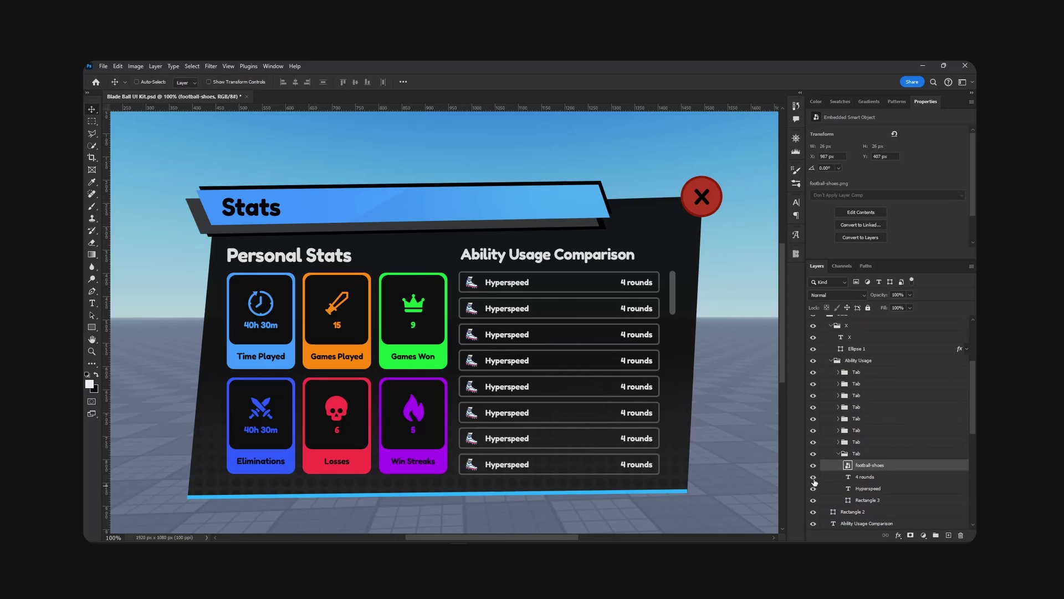
right_click(904, 467)
click(843, 168)
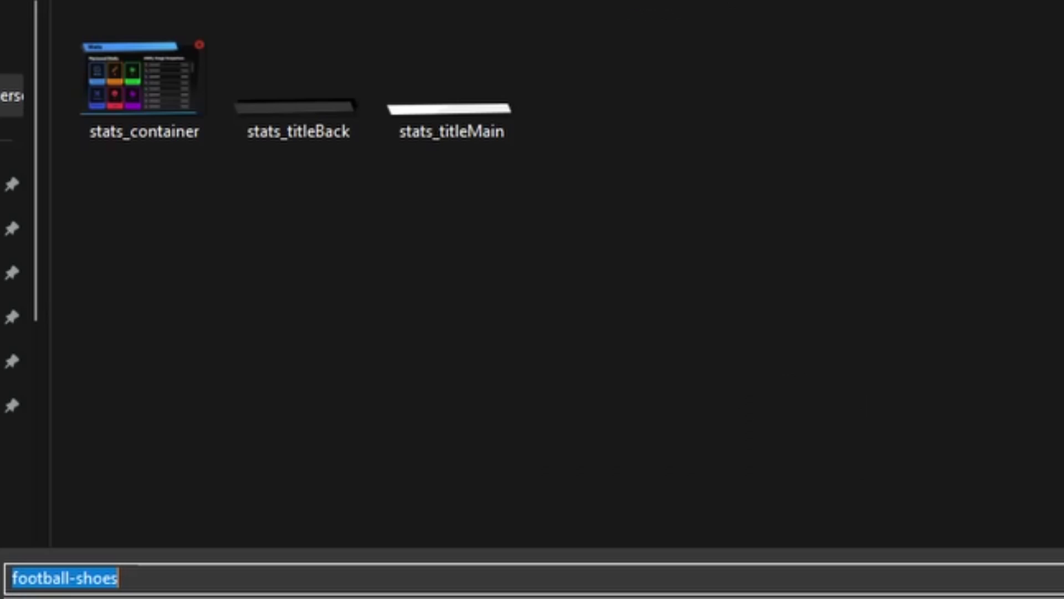
text(stats_iconSh)
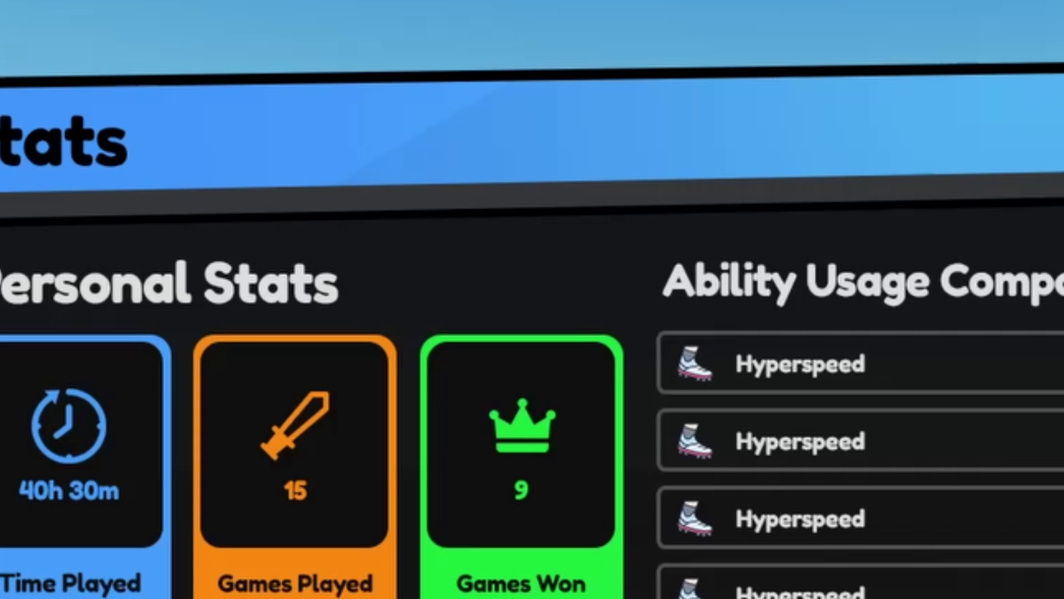
Step: Collapse the Ability Usage group and hide everything inside the Stats group except Base
key(h)
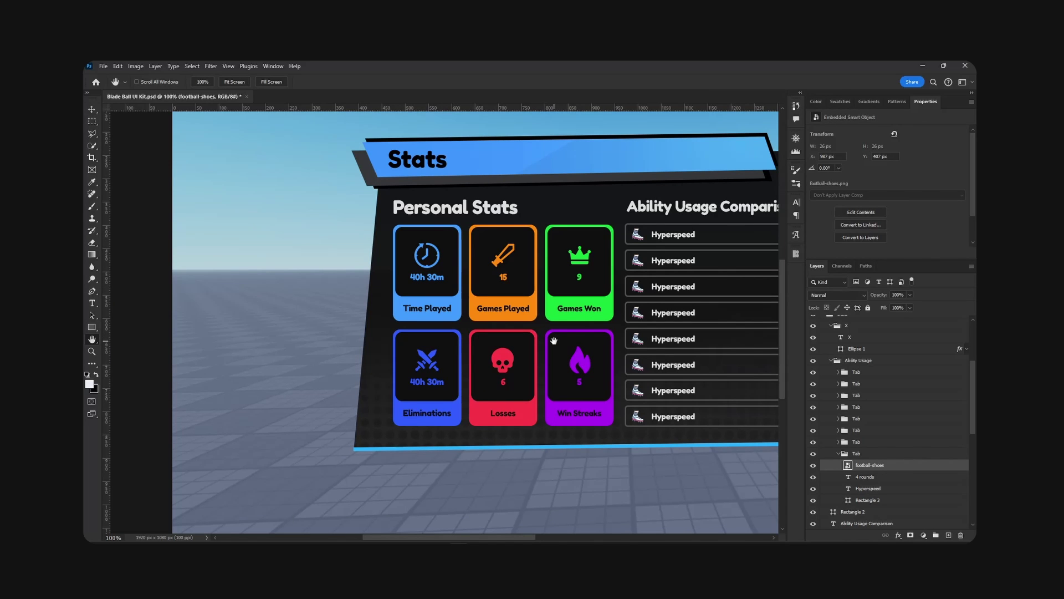
drag(630, 324, 552, 349)
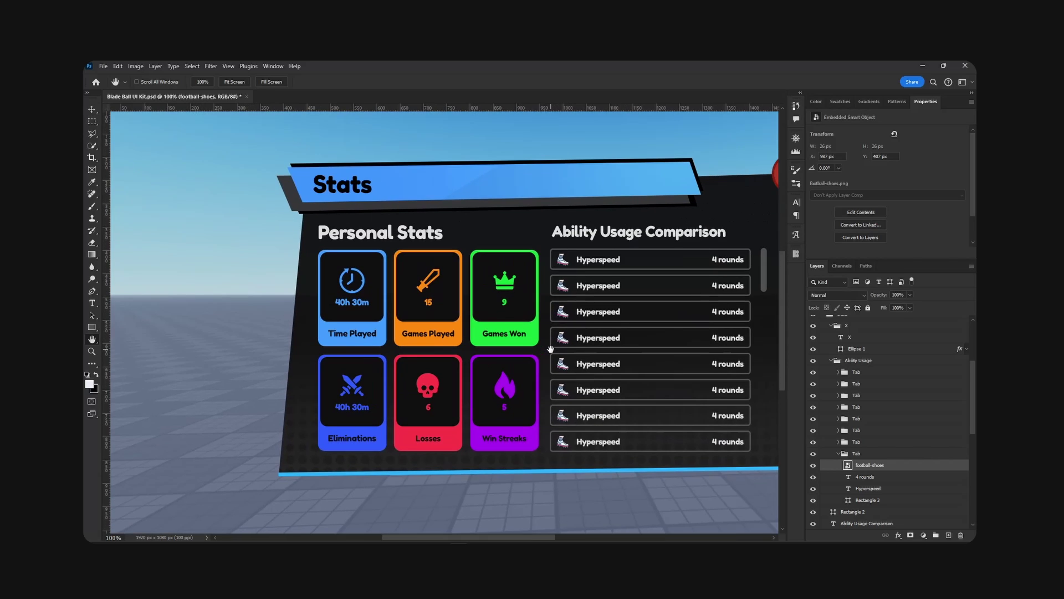
drag(736, 320, 666, 324)
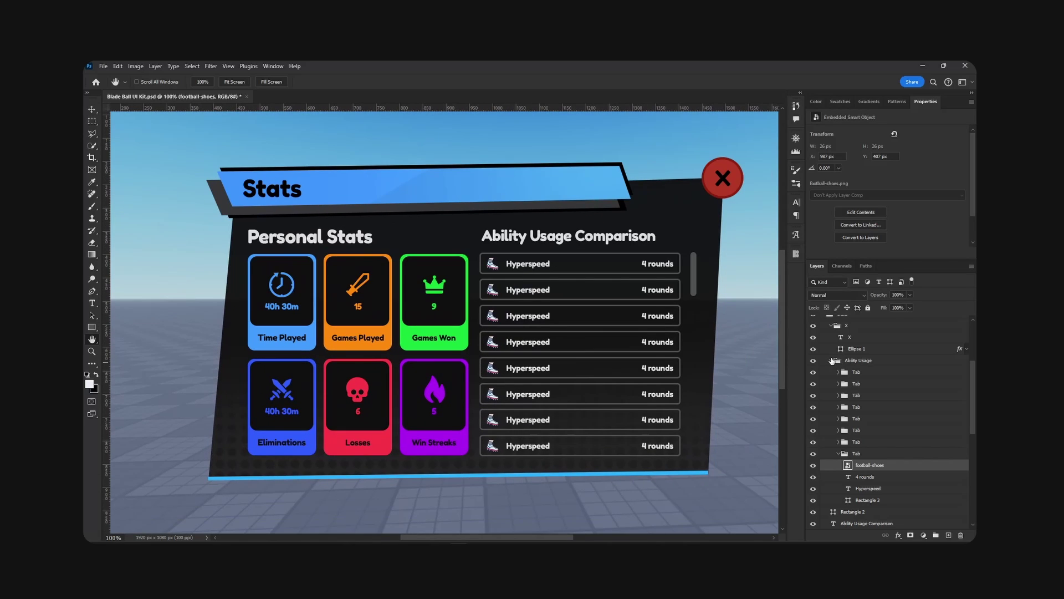
click(831, 360)
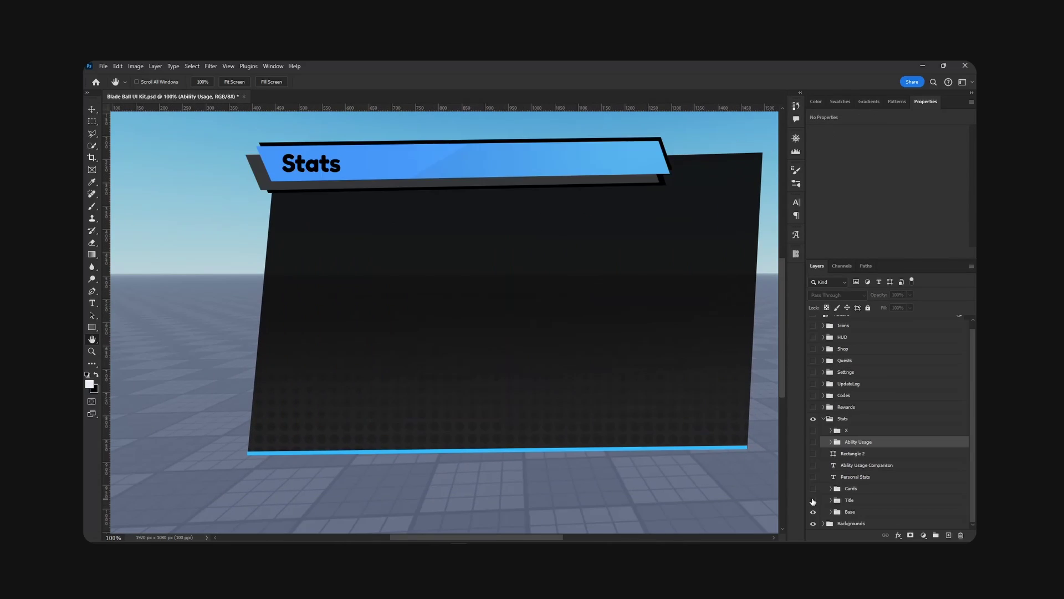
click(813, 500)
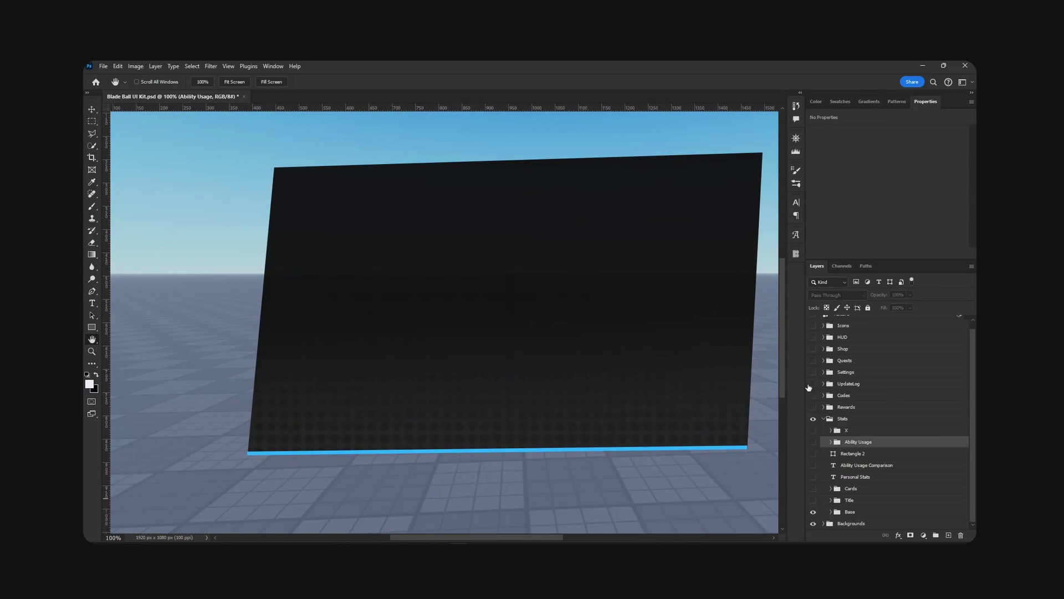
drag(719, 413, 654, 433)
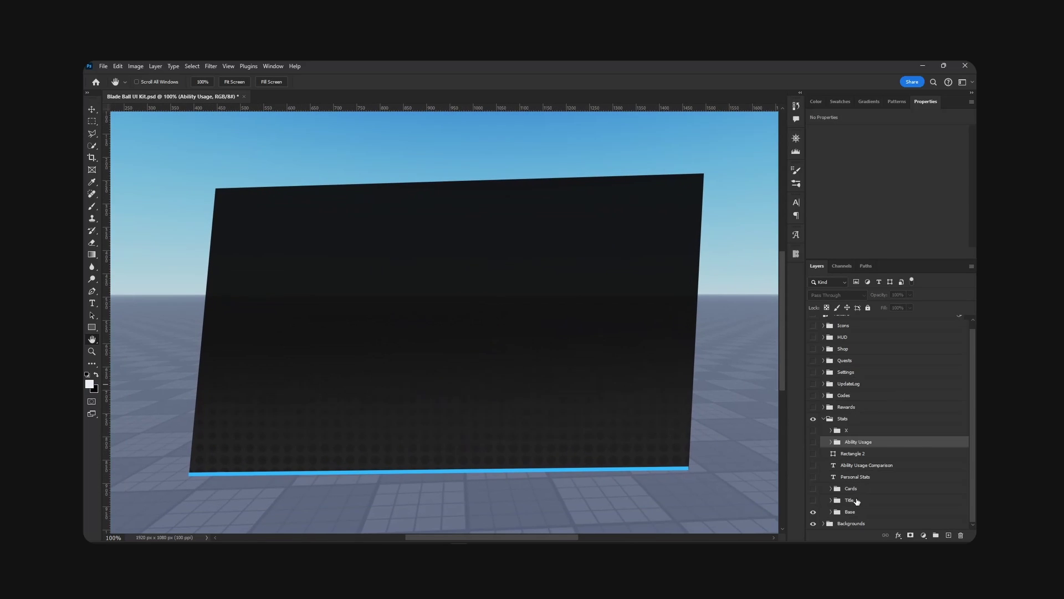
Step: Export the Base group as an image named stats_bg
right_click(846, 511)
click(914, 170)
text(stats_b)
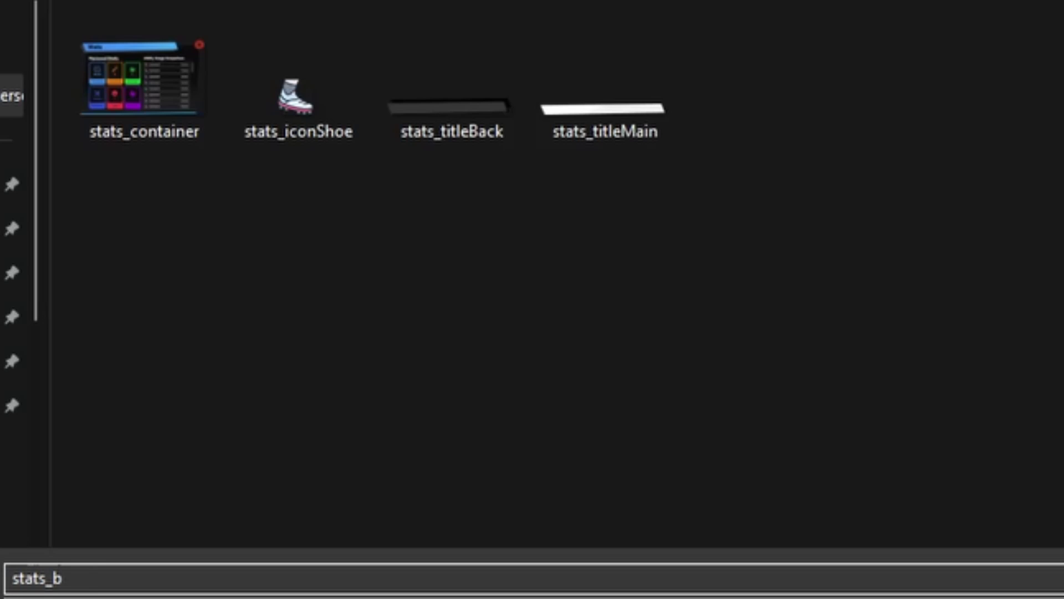
text(ack)
key(BackSpace)
key(BackSpace)
key(BackSpace)
text(g)
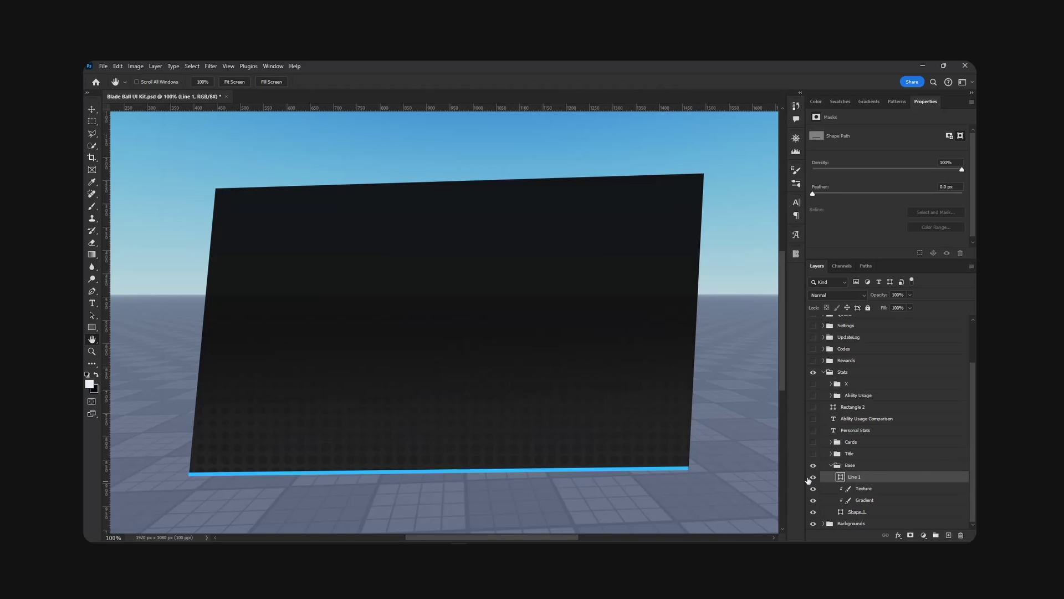
Step: Recolour the blue Line 1 shape in the Base group to white (ffffff) and export it as stats_accent
click(812, 477)
click(812, 476)
double_click(839, 477)
click(730, 338)
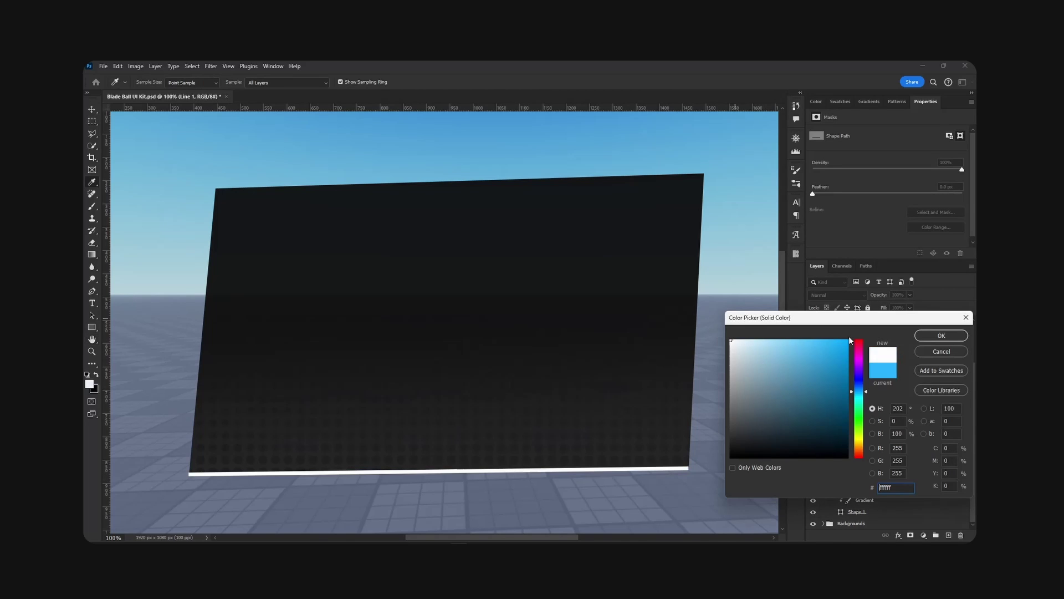
click(936, 338)
right_click(877, 472)
click(909, 142)
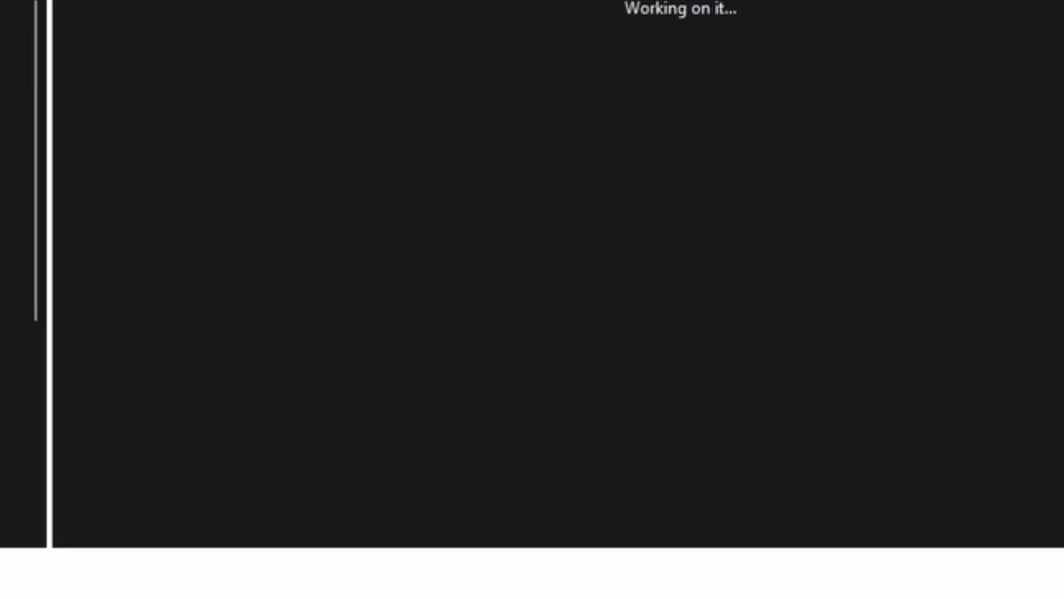
text(stats_accen)
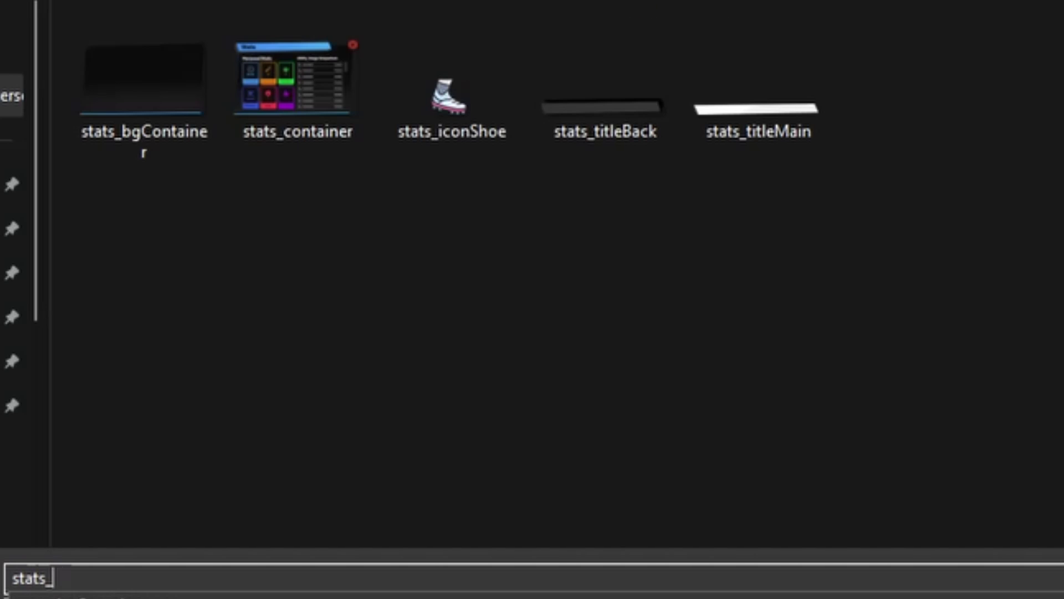
text(t)
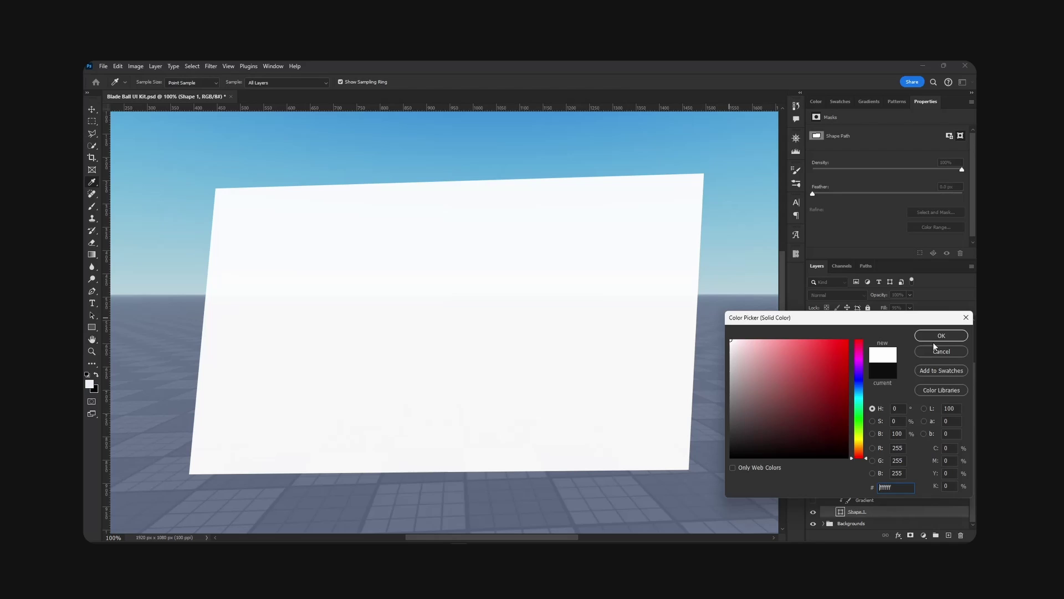
Step: Recolour the dark Shape 1 panel in the Base group to white (ffffff) and export it as stats_background
click(938, 337)
right_click(890, 506)
click(930, 173)
text(stats_backgro)
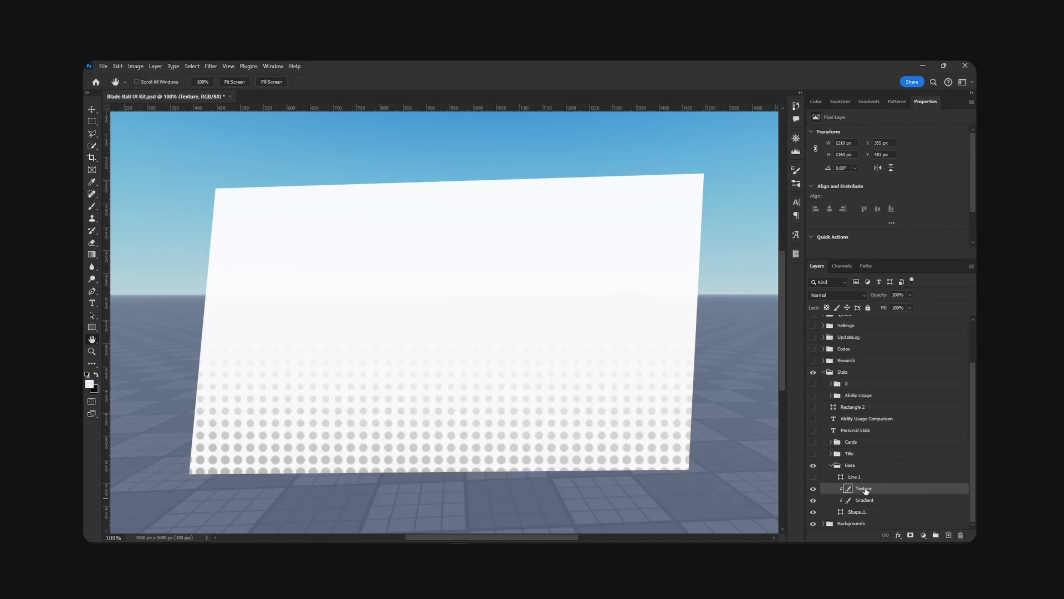
Step: Duplicate the Texture layer above the clipped layers, hide the original Texture and Gradient, and invert the copy's colours
alt+drag(868, 490, 872, 483)
scroll(815, 507, down, 1)
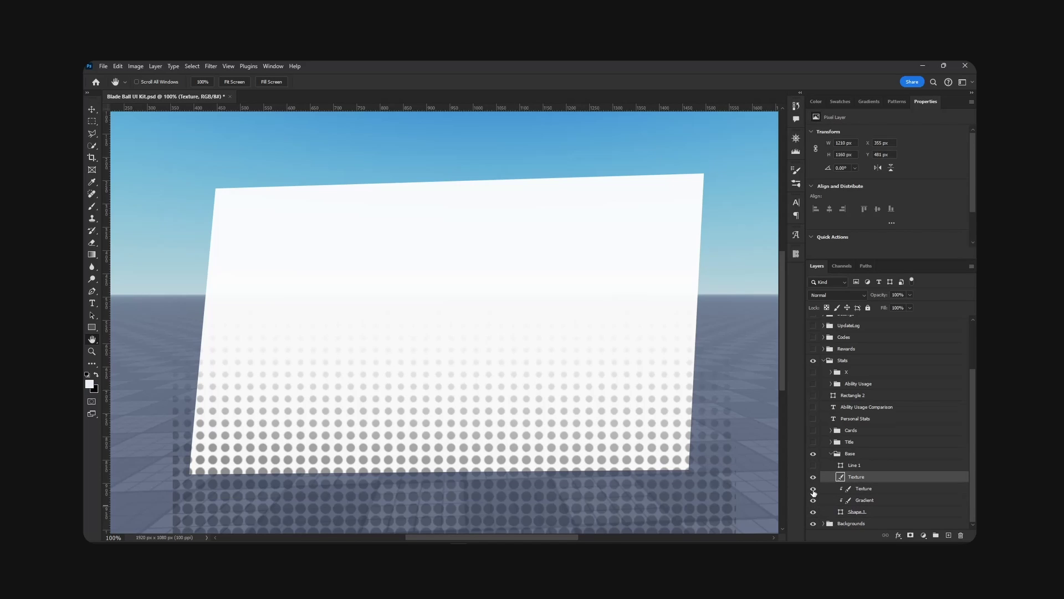
click(813, 489)
click(813, 500)
key(ctrl+i)
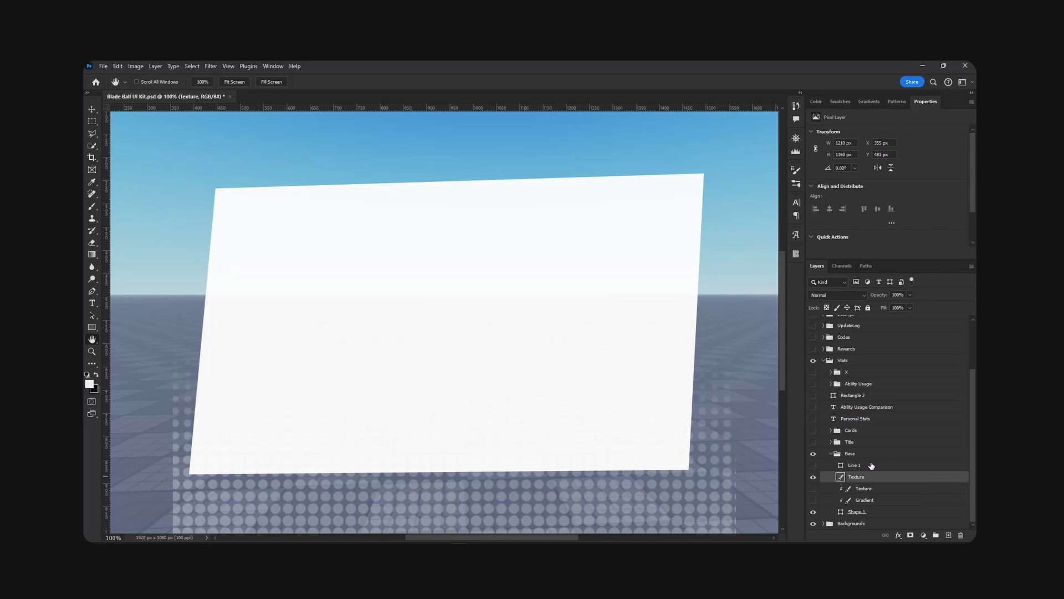
Step: Select Shape 1's outline, invert the selection, delete the texture copy's dots outside the panel, and deselect
key(v)
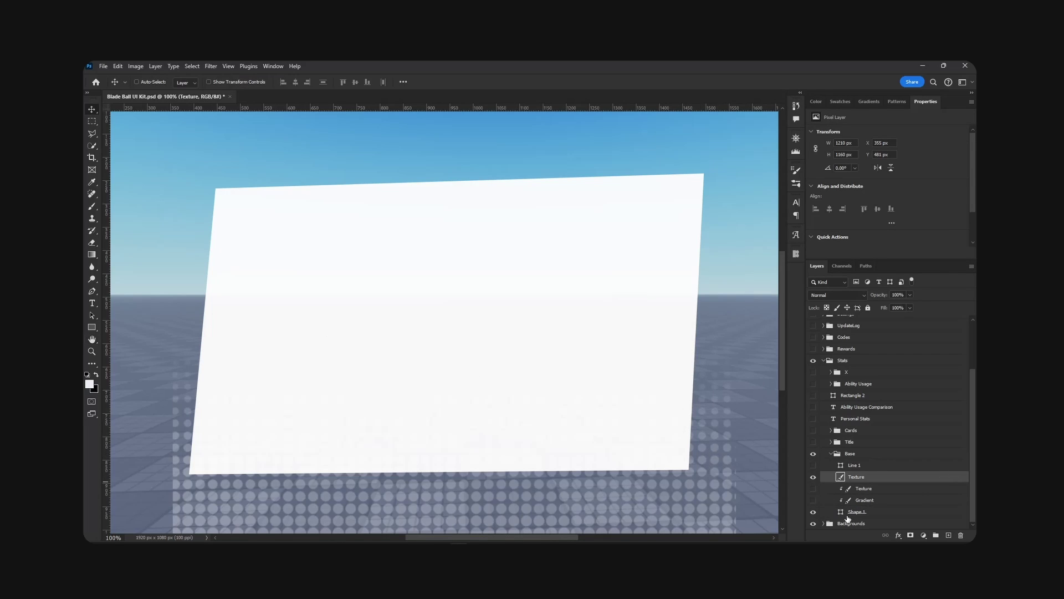
ctrl+click(846, 515)
click(92, 122)
right_click(423, 226)
click(431, 238)
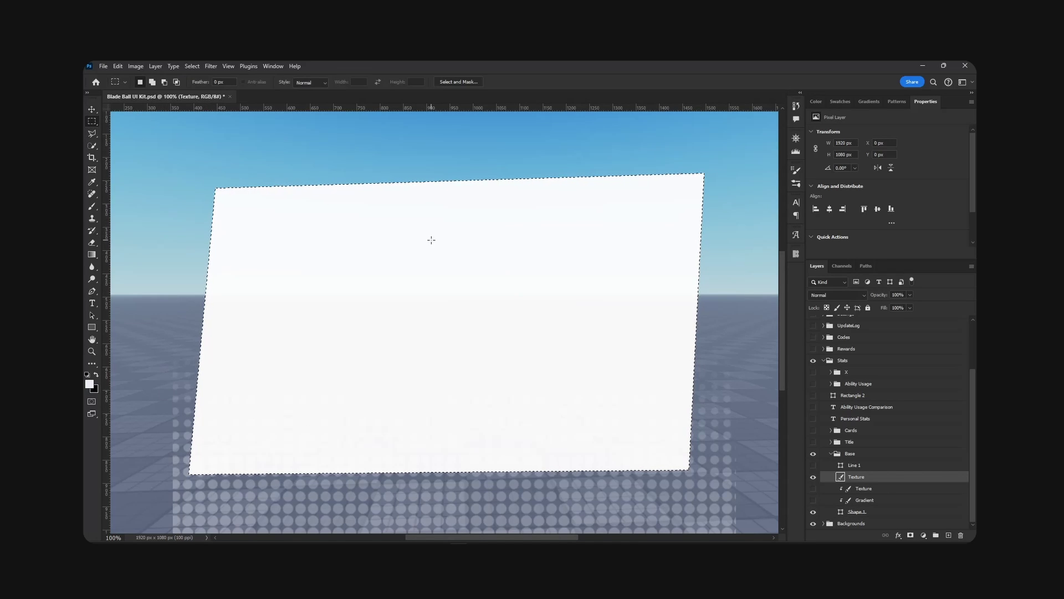
key(Delete)
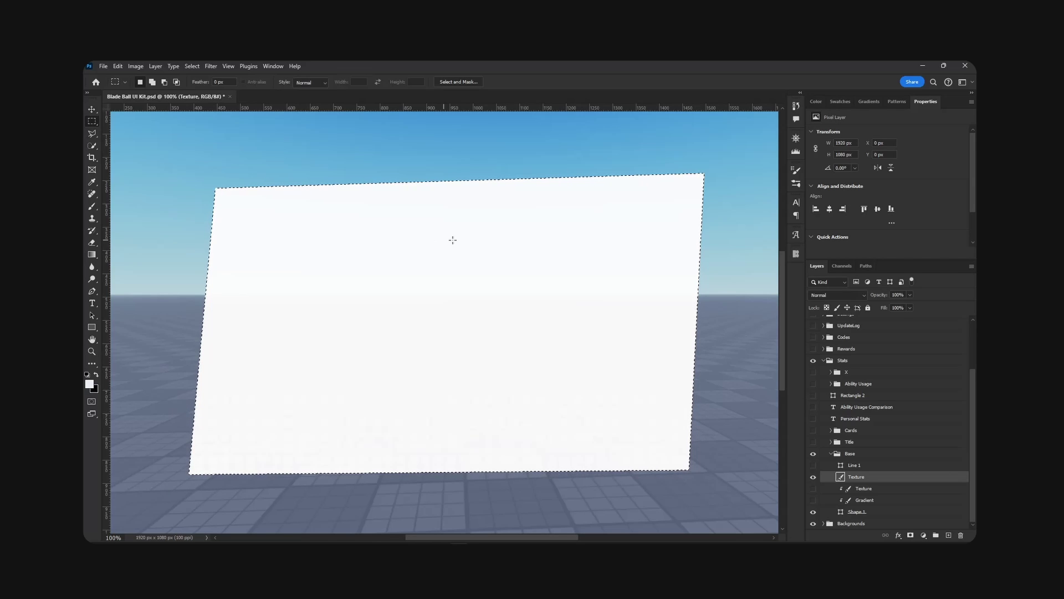
key(ctrl+d)
Step: Hide Shape 1 to check the trimmed texture, try to move the texture upward, and undo the move
click(813, 511)
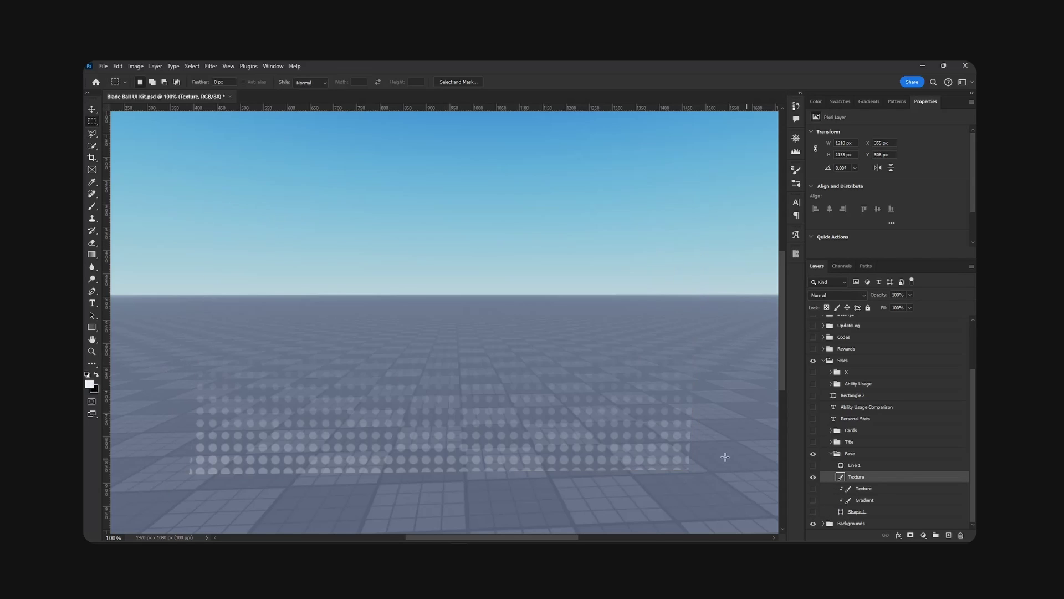
key(v)
drag(654, 410, 656, 279)
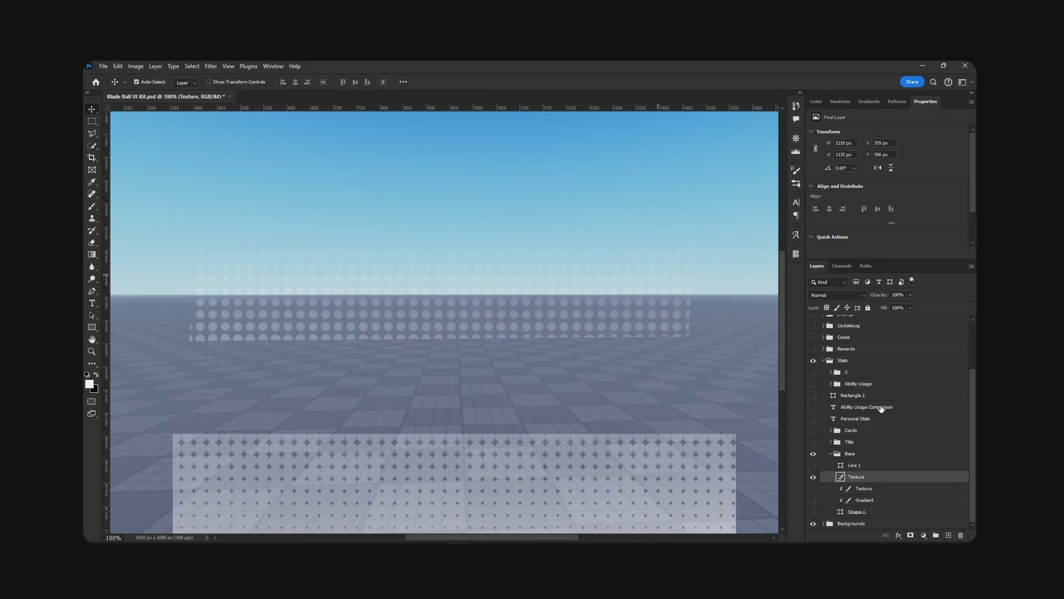
key(ctrl+z)
click(813, 512)
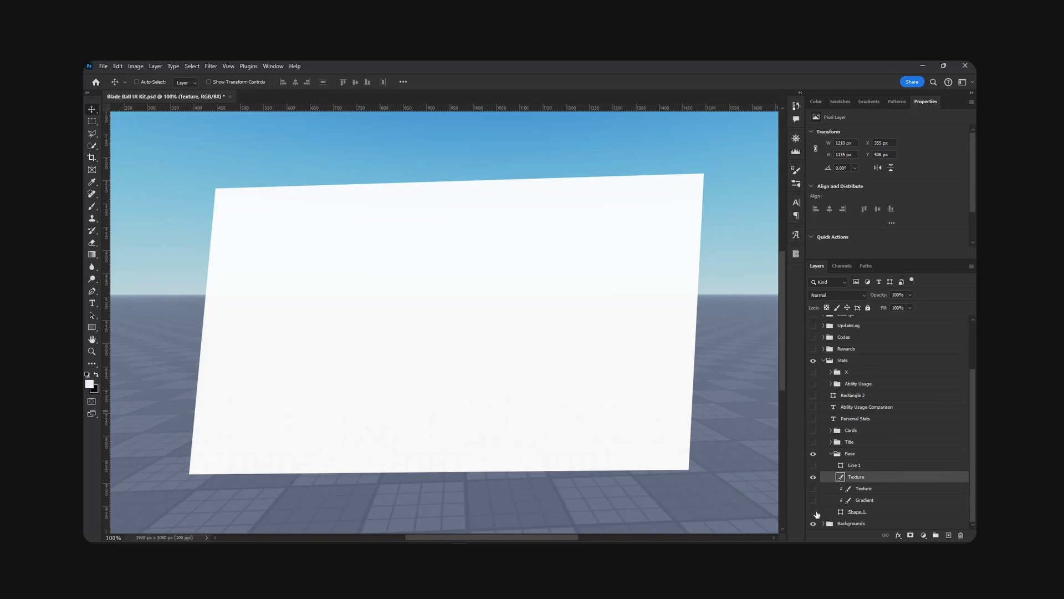
Step: Hide Shape 1 and export the trimmed texture copy as an image named stats_Texture
click(813, 511)
right_click(881, 475)
click(958, 133)
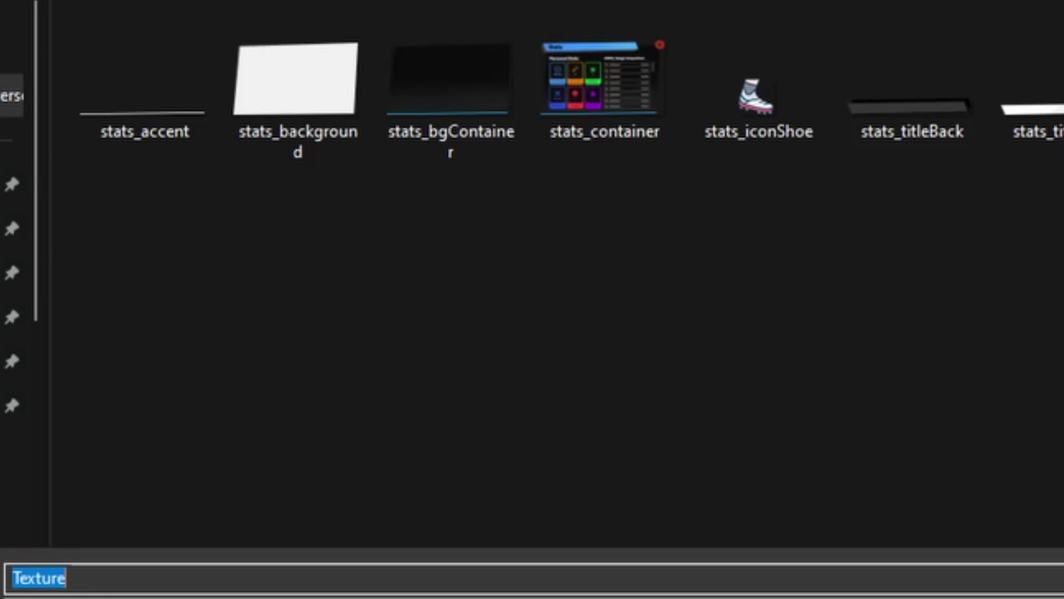
text(stats_Tex)
text(ture)
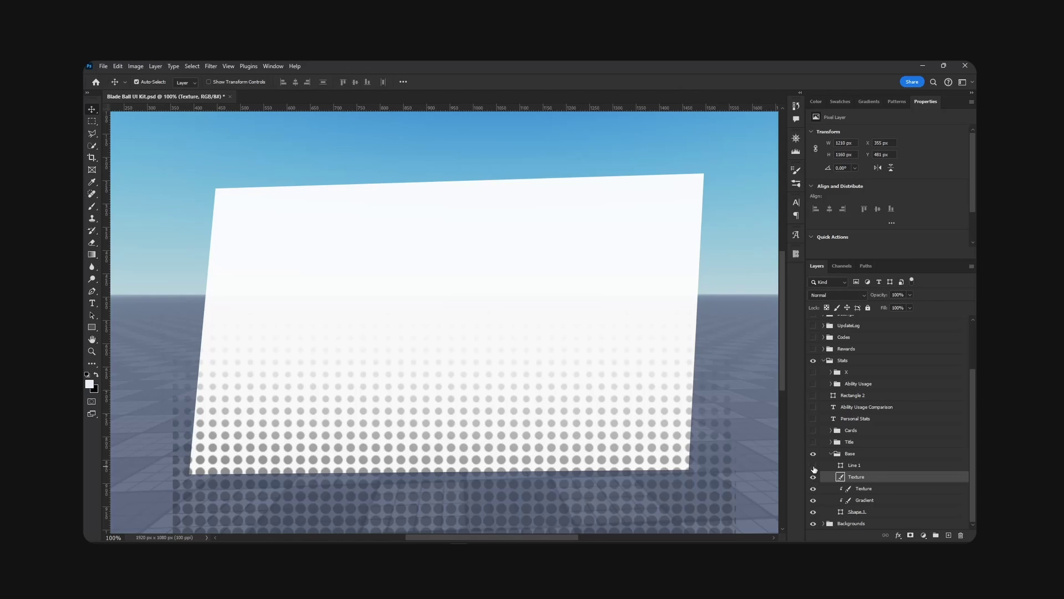
Step: Undo the texture copy, layer visibility and white recolouring changes to restore the Base group's original layers
key(ctrl+z)
key(ctrl+z)
key(ctrl+z)
key(ctrl+z)
key(ctrl+z)
key(ctrl+z)
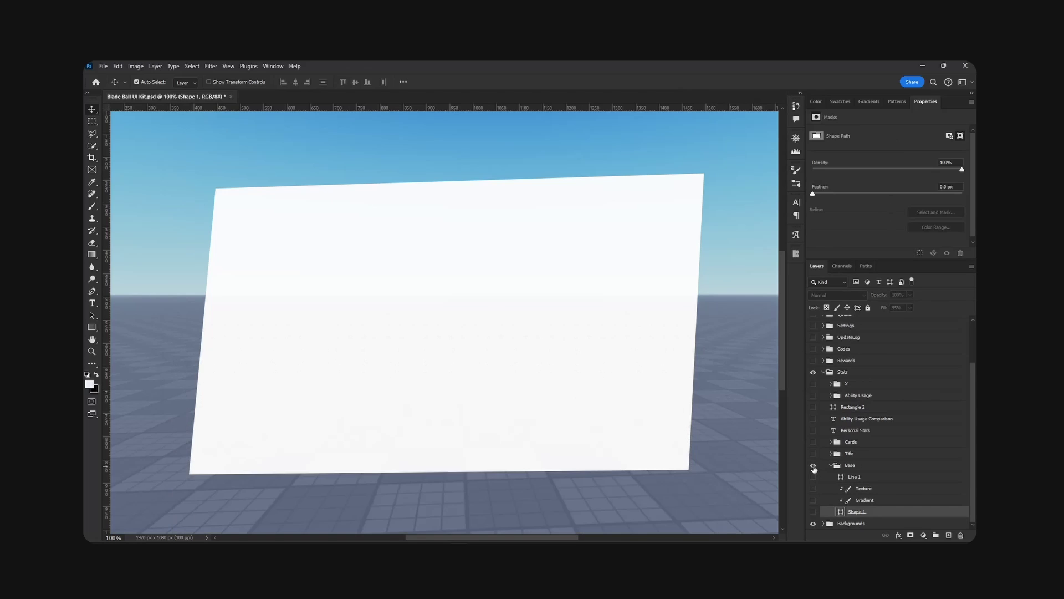
key(ctrl+z)
key(ctrl+z)
key(ctrl+z)
key(ctrl+z)
key(ctrl+z)
key(ctrl+z)
key(ctrl+z)
click(813, 465)
click(813, 465)
click(813, 453)
click(813, 453)
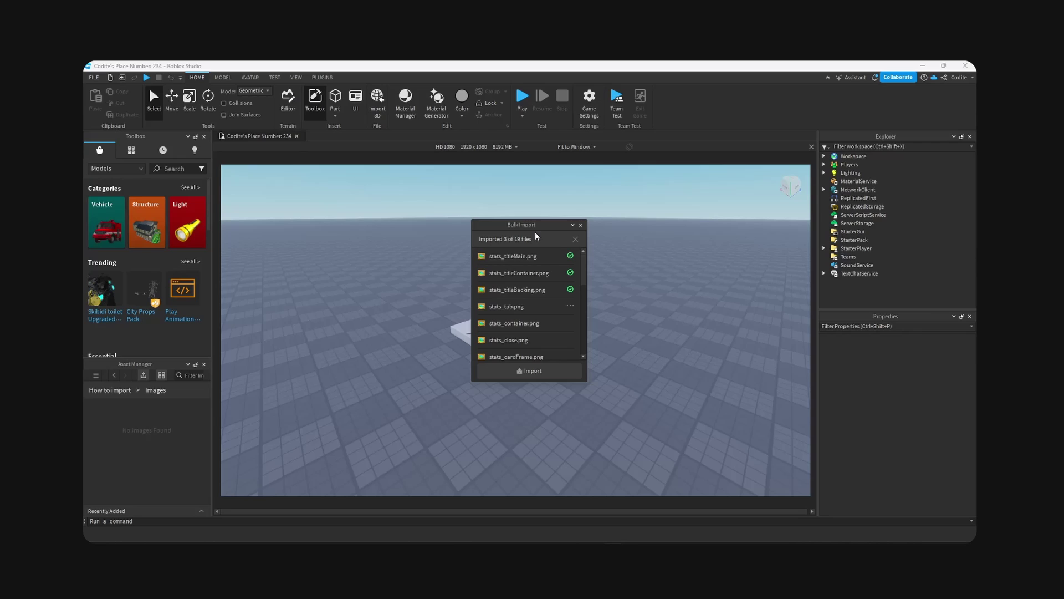
Step: Switch to Roblox Studio, reposition and lengthen the Bulk Import window to follow the upload, and check the imported images
drag(536, 228, 467, 192)
drag(516, 350, 483, 391)
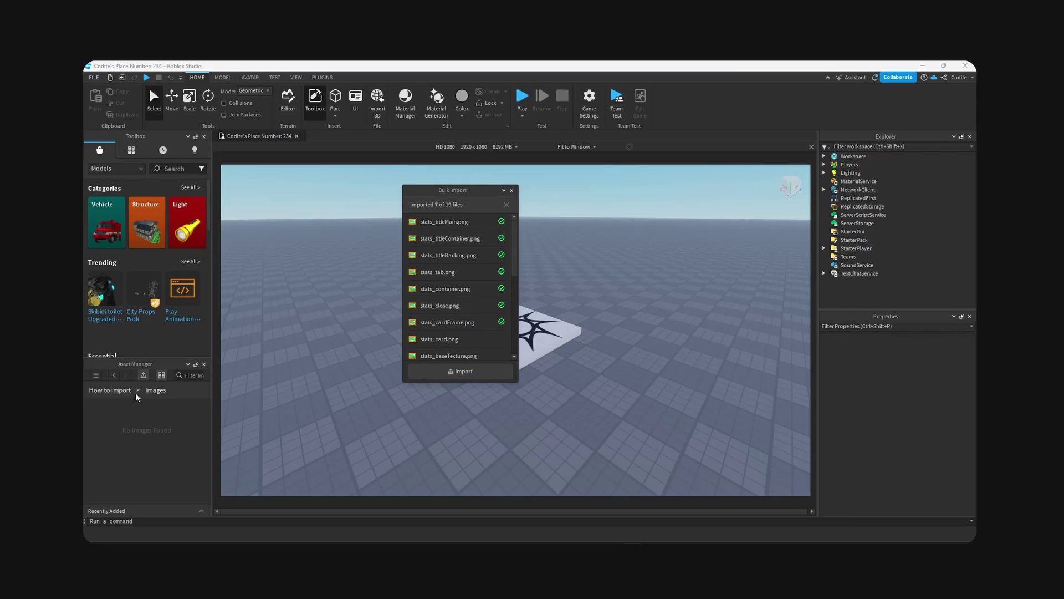
drag(508, 383, 516, 425)
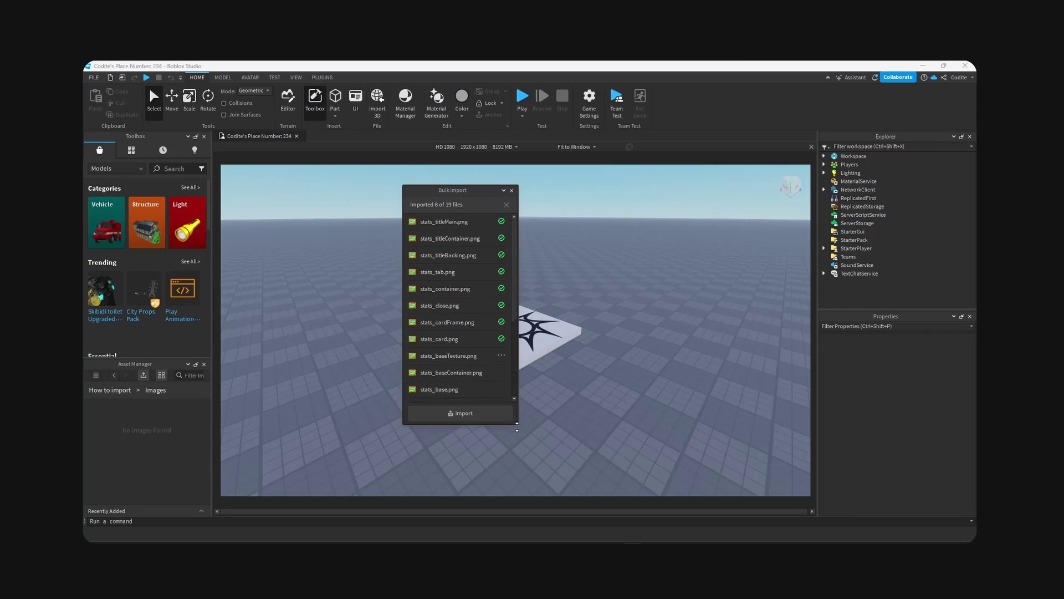
drag(459, 194, 453, 177)
drag(508, 233, 546, 302)
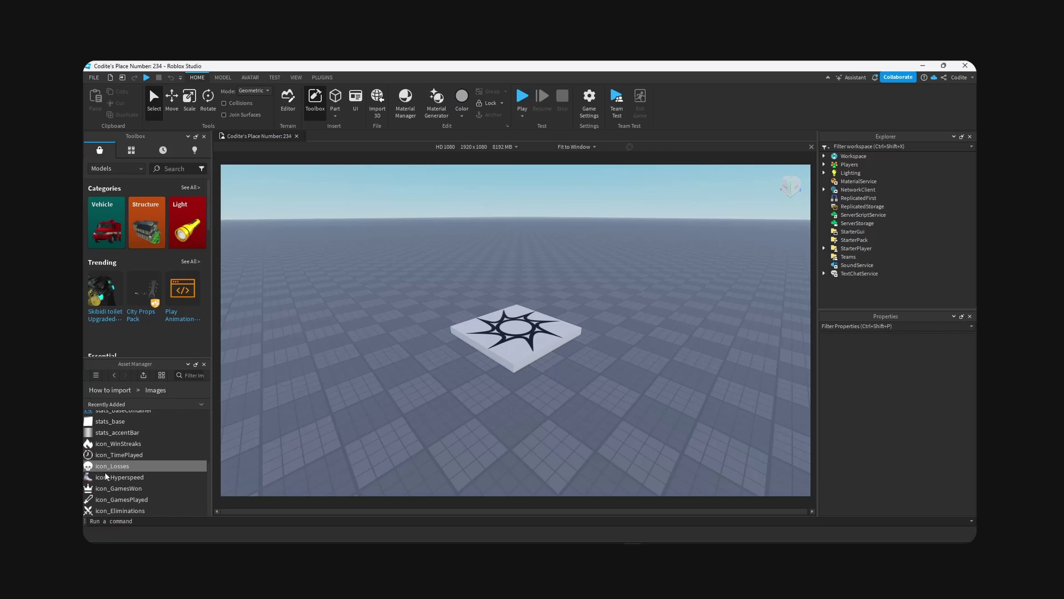
scroll(111, 474, up, 3)
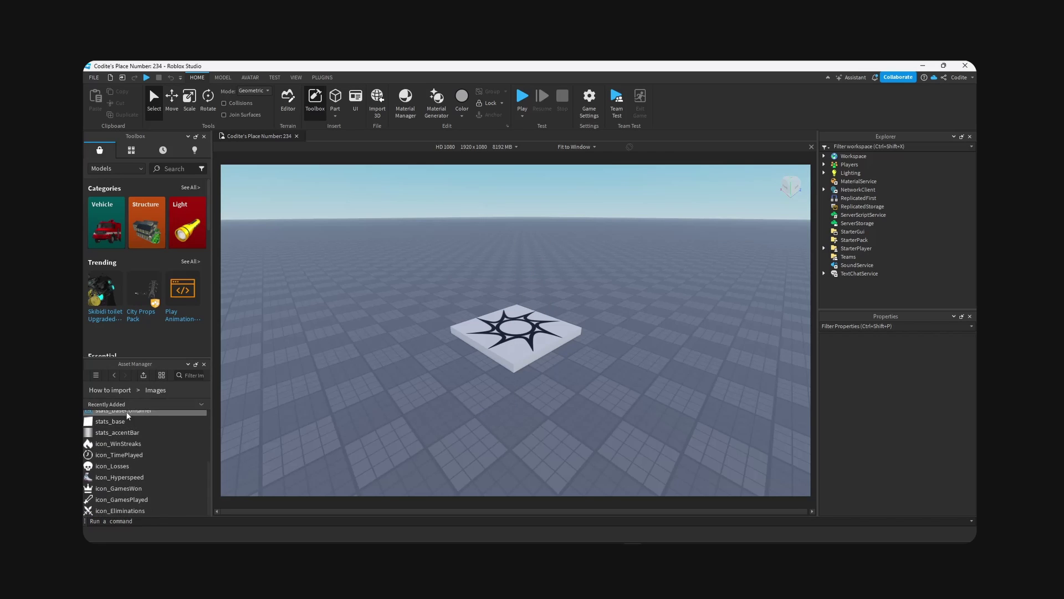
Step: Open the UI Tools plugin, set its Transform property to Size, and open the Anchor and Properties editors
click(322, 78)
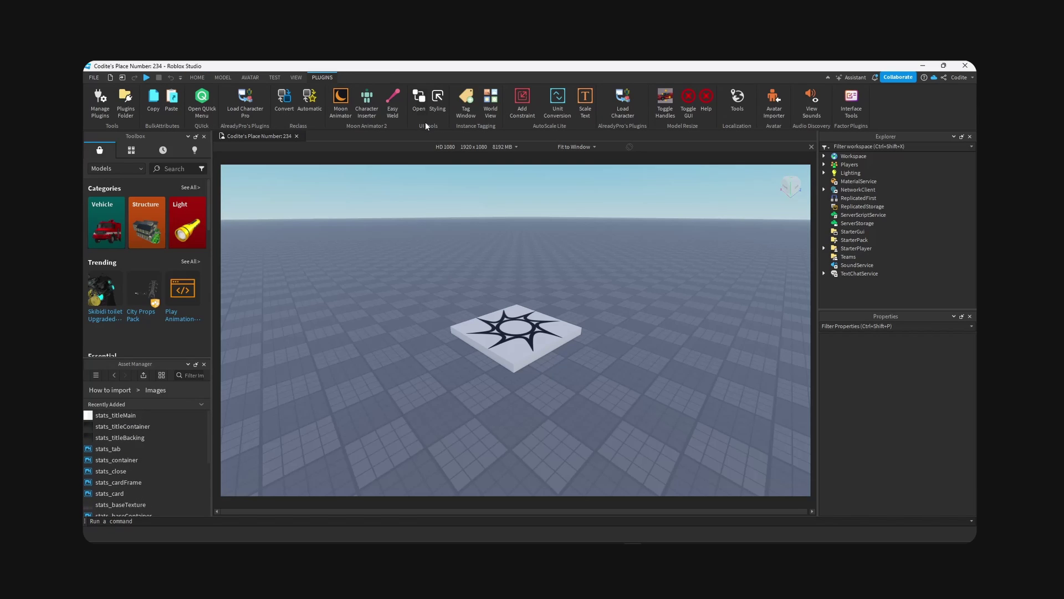
click(418, 100)
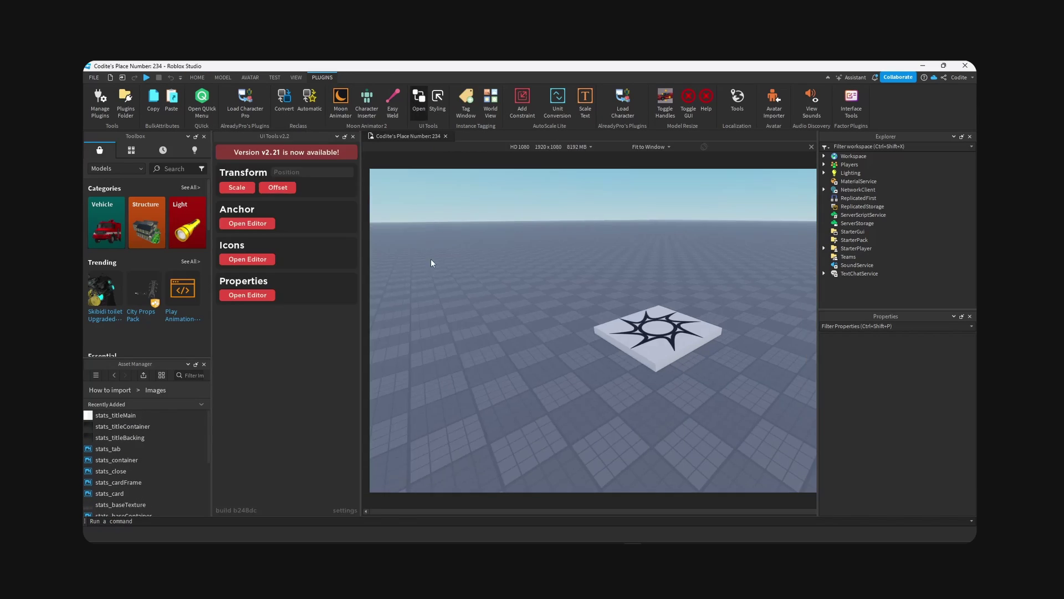
click(327, 174)
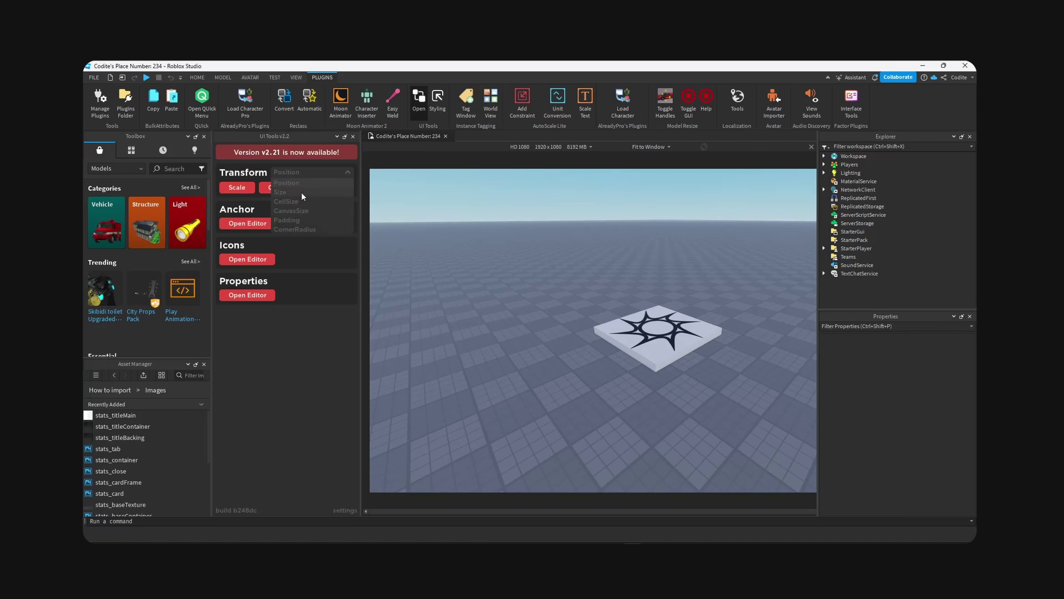
click(301, 192)
click(252, 224)
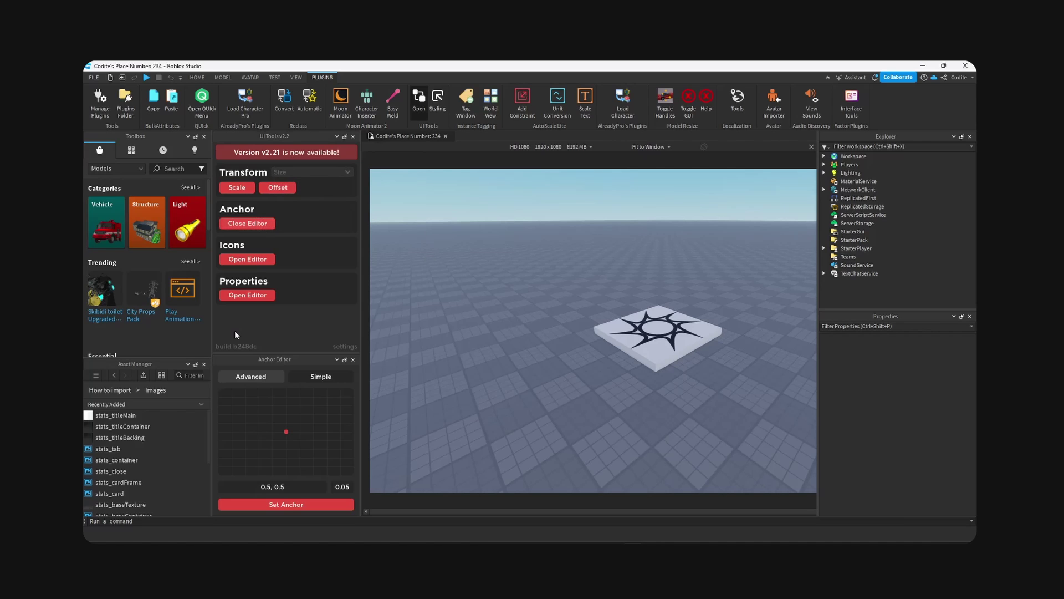
click(247, 295)
drag(249, 429, 276, 198)
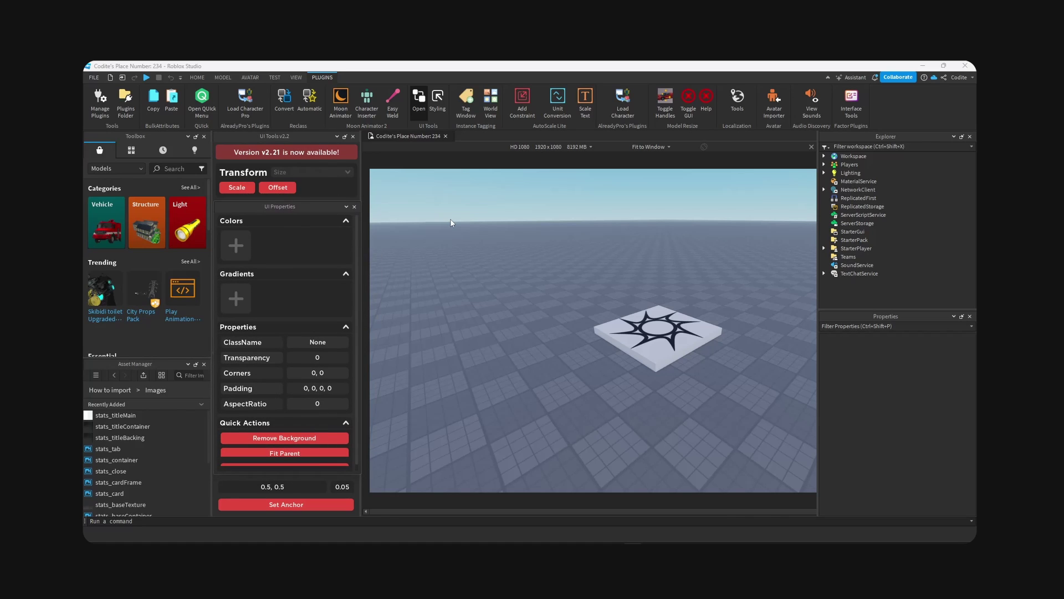
Step: Browse the My Plugins inventory to locate the UI Tools plugin and its creator
click(130, 150)
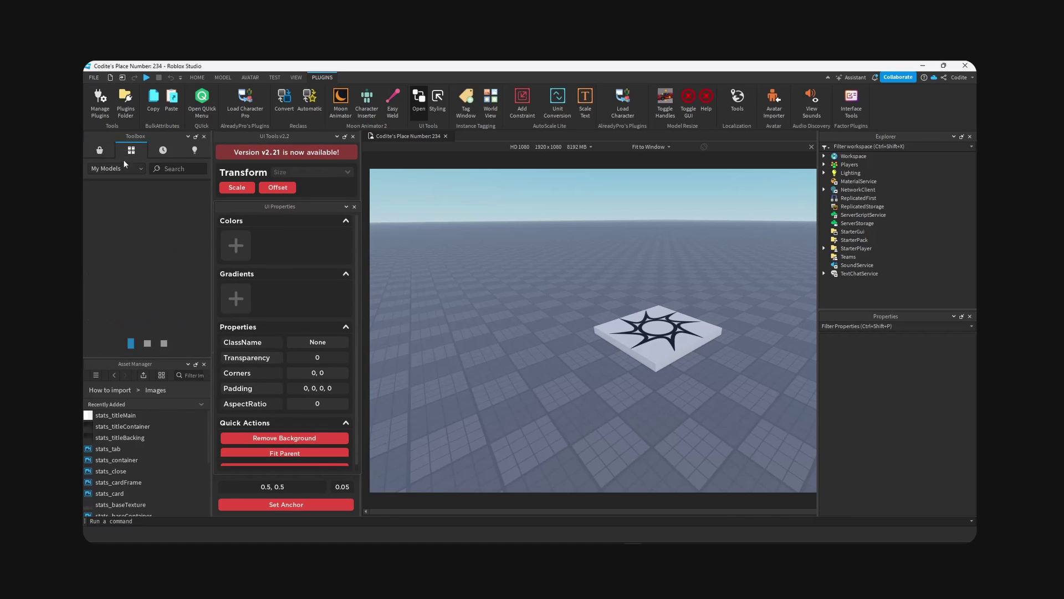
click(120, 170)
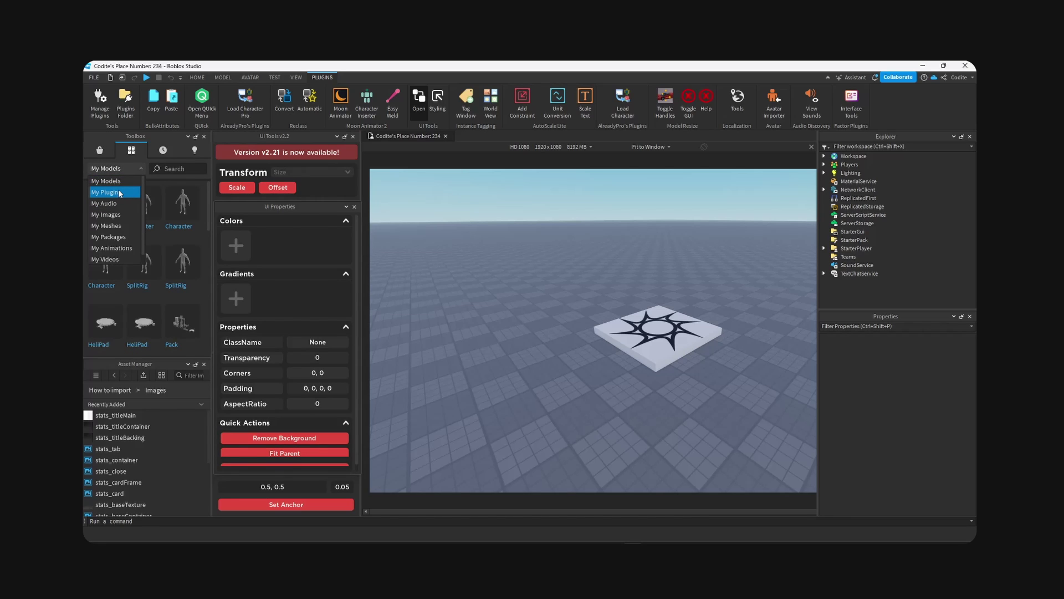
click(119, 191)
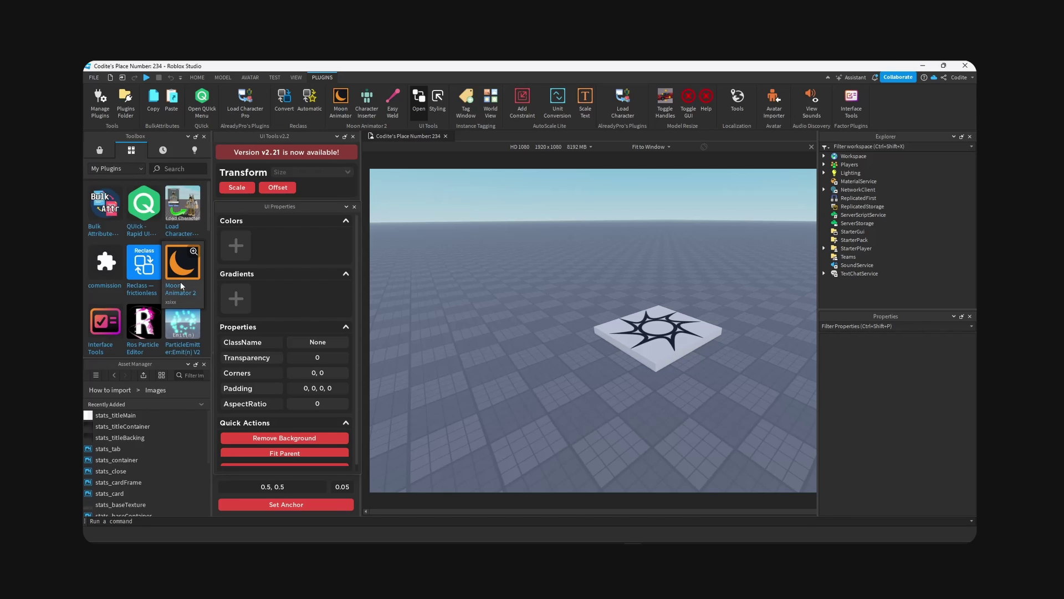
scroll(185, 284, down, 2)
scroll(182, 284, down, 2)
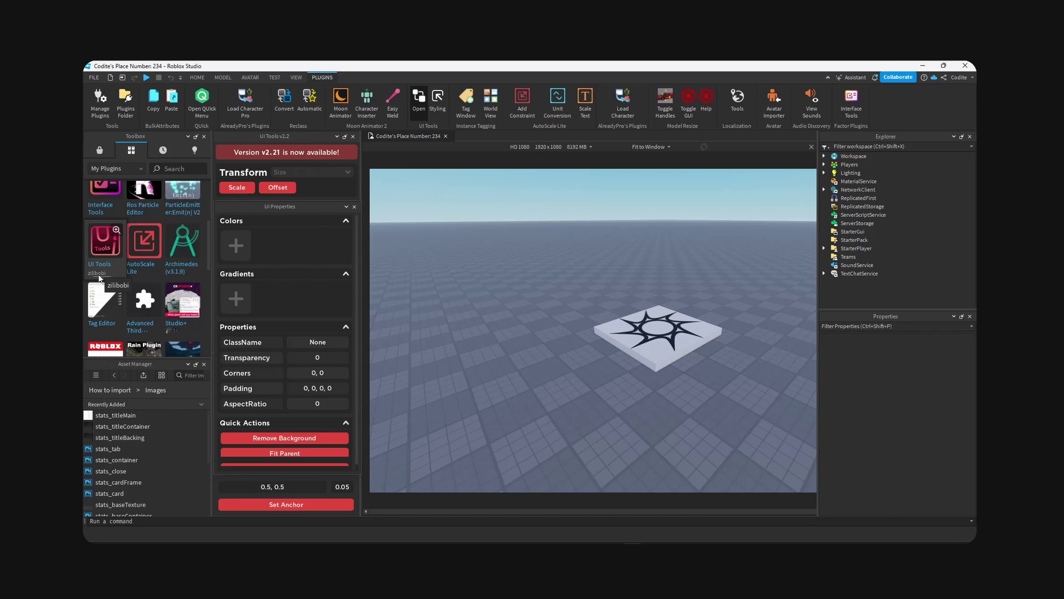
scroll(107, 277, up, 4)
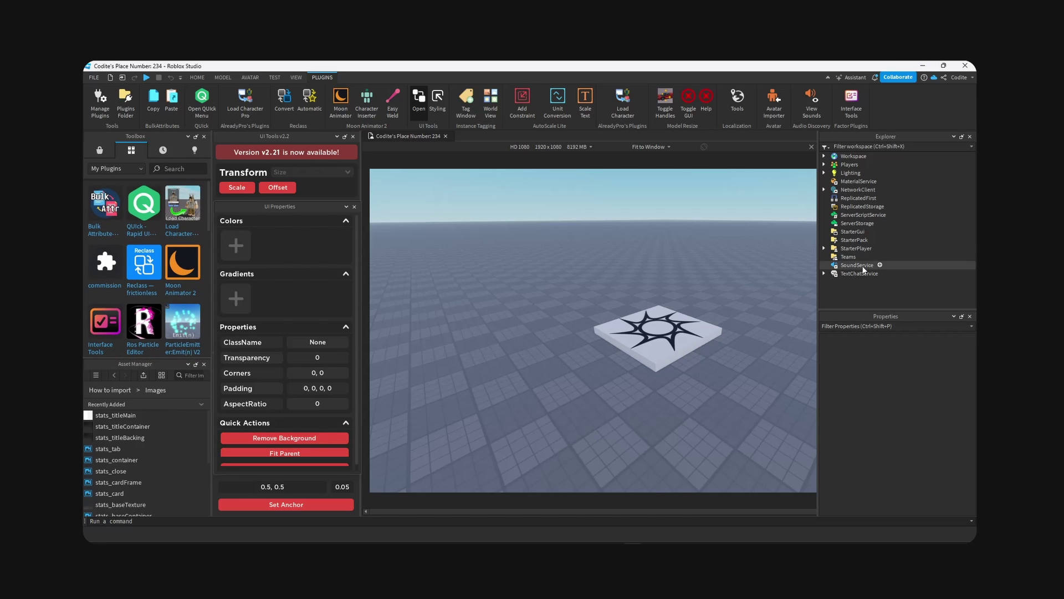
Step: Add a ScreenGui to StarterGui and rename it Stats
click(868, 232)
click(870, 231)
text(scre)
click(867, 256)
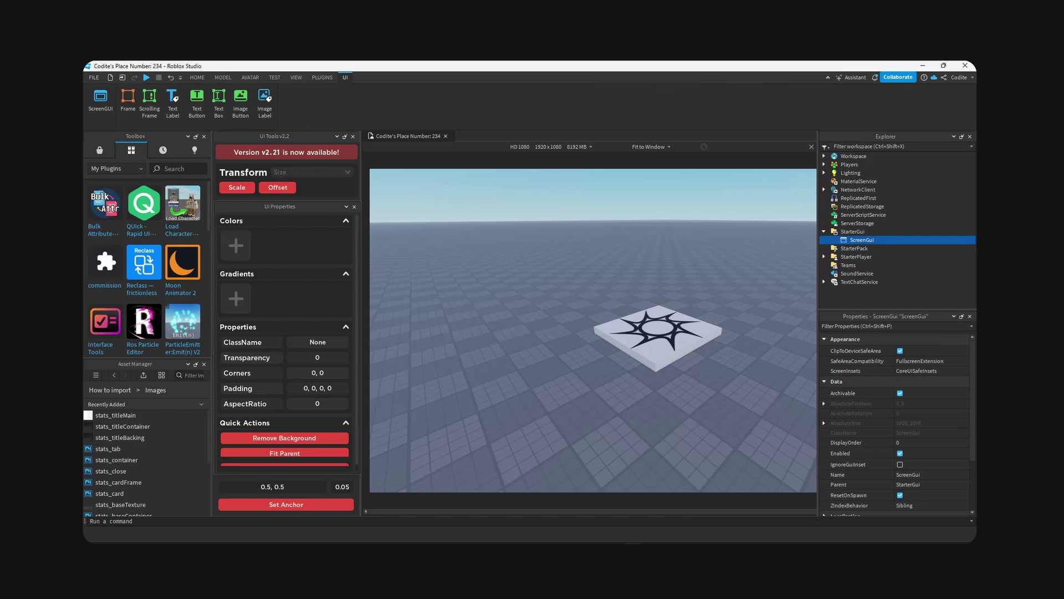
key(F2)
text(Stats)
key(Return)
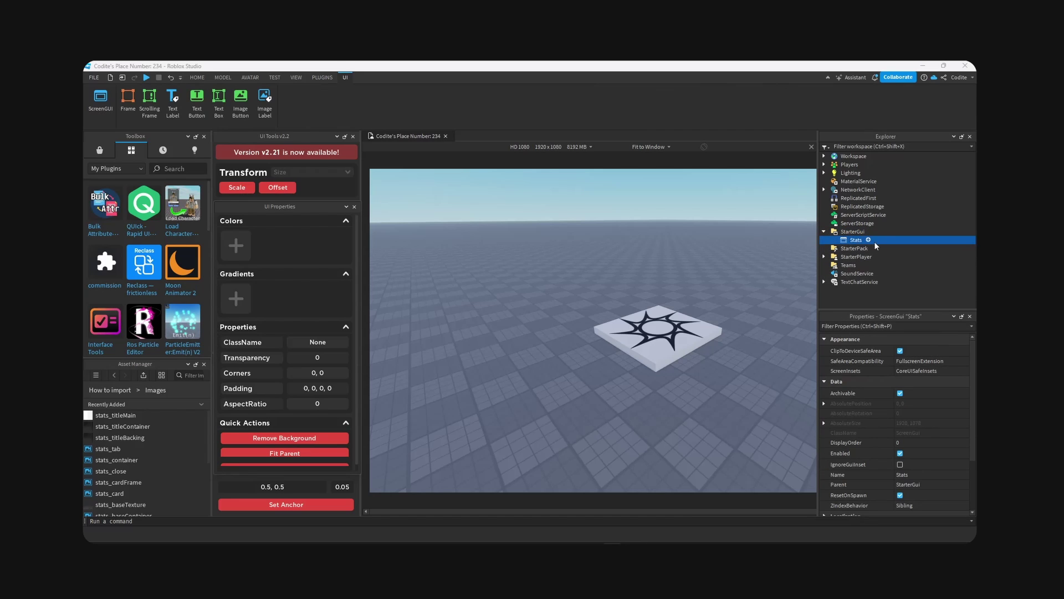
Step: Add a Frame inside the Stats ScreenGui and rename it Canvas
click(868, 240)
text(fra)
click(883, 264)
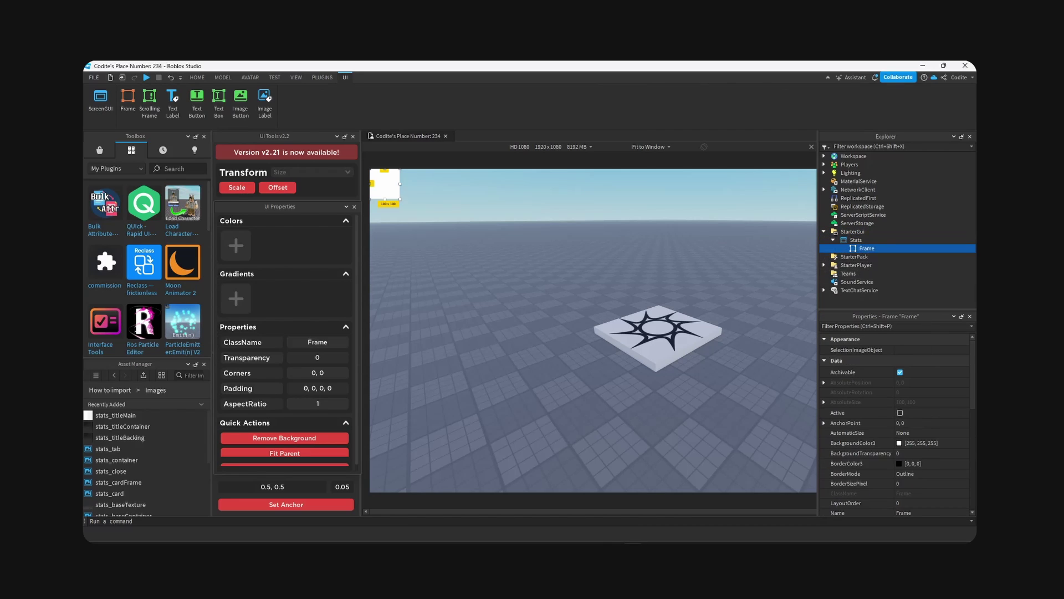
key(F2)
text(Canvas)
key(Return)
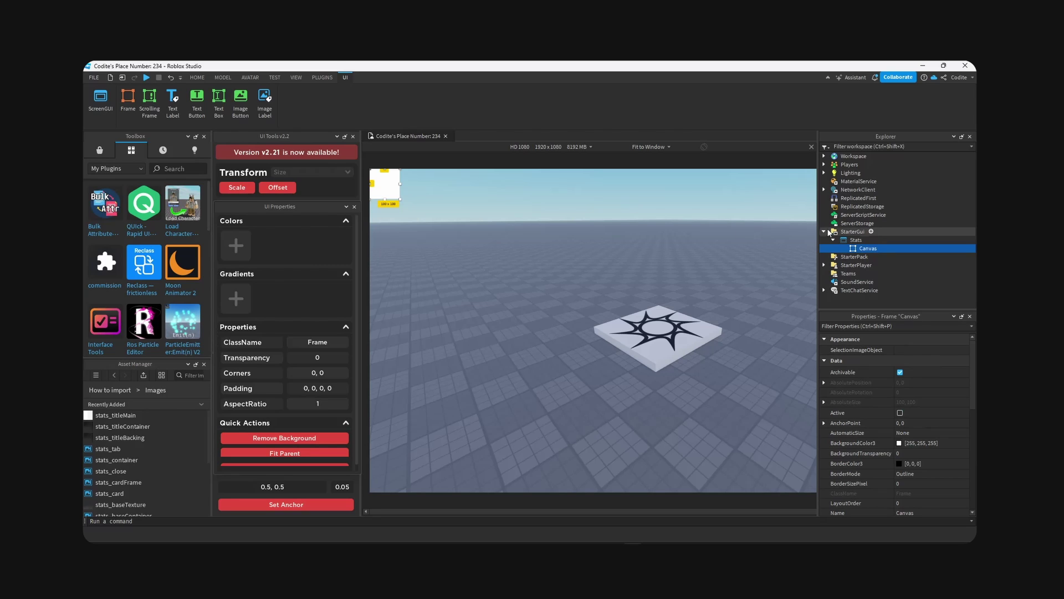
Step: Centre the Canvas frame with a 0.5, 0.5 anchor, fit it to its parent, remove its background and convert it to scale
scroll(304, 449, down, 1)
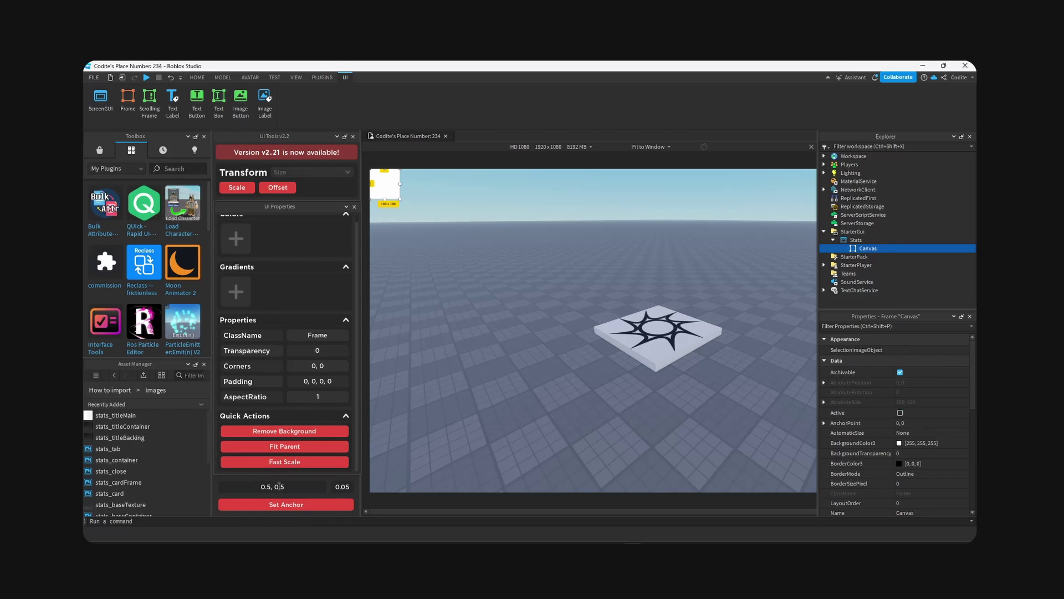
click(285, 505)
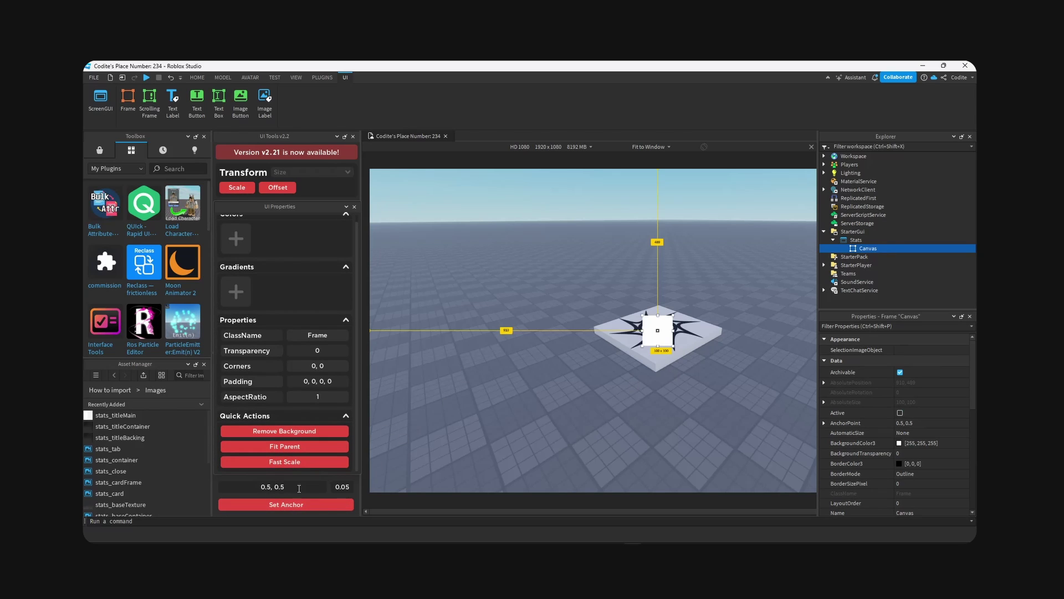
click(311, 447)
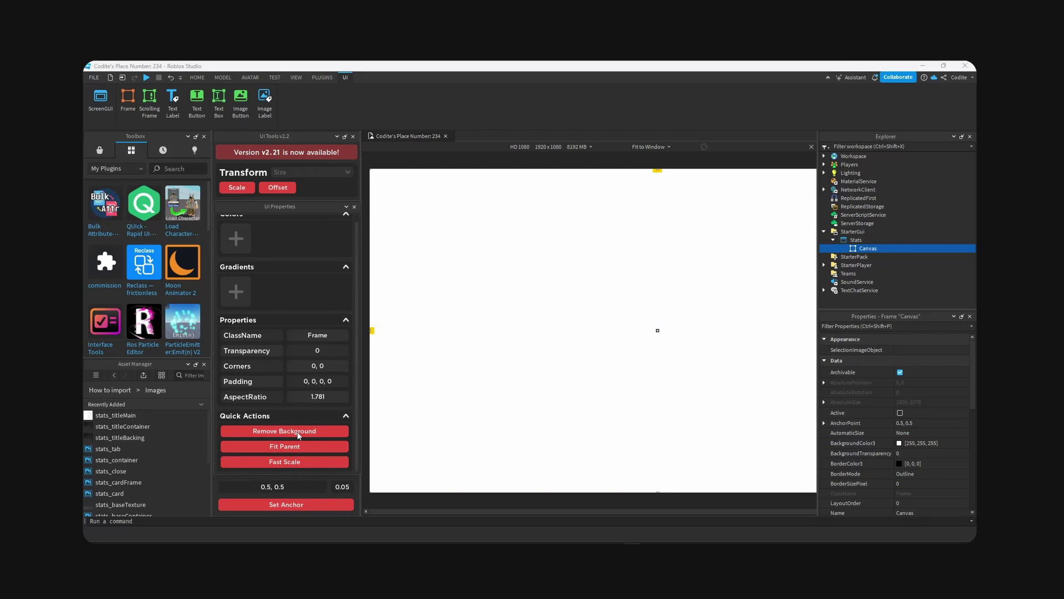
click(297, 432)
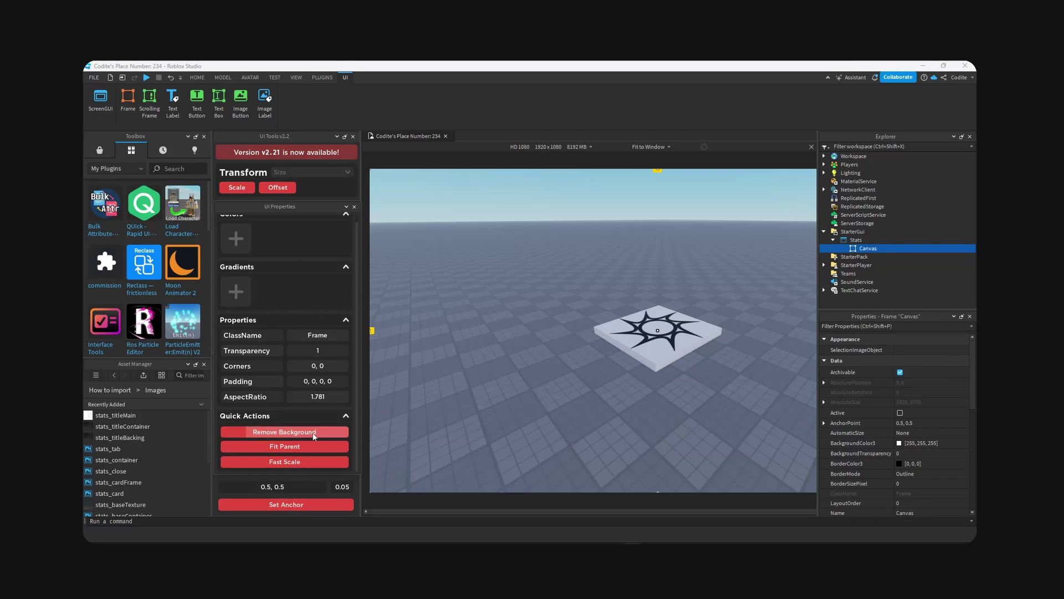
click(242, 189)
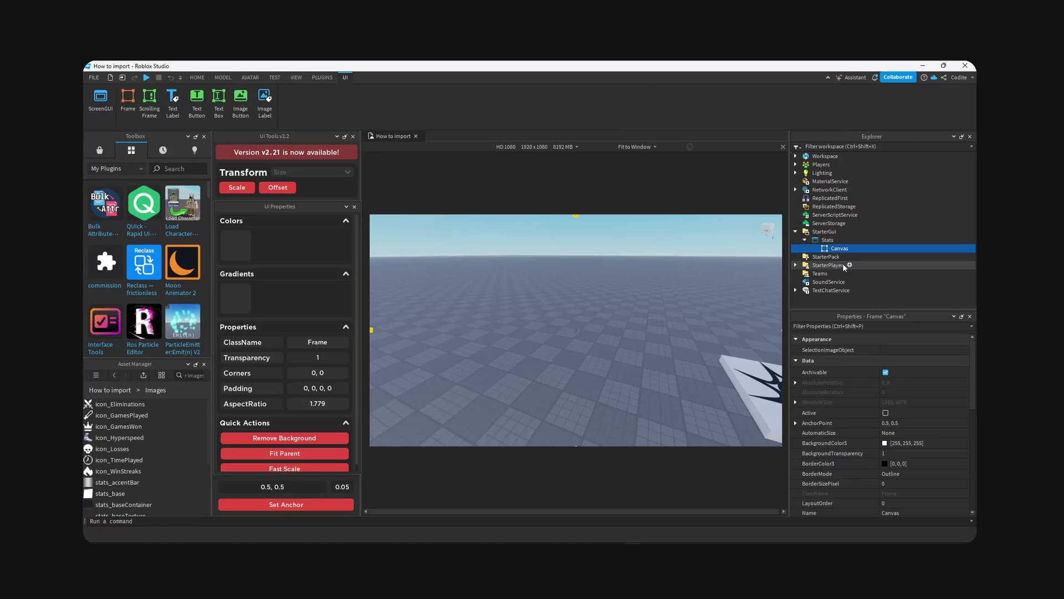
Step: Add a Frame named Container inside Canvas and centre it with a 0.5, 0.5 anchor
click(858, 249)
text(fra)
click(837, 272)
key(F2)
text(Container)
key(Return)
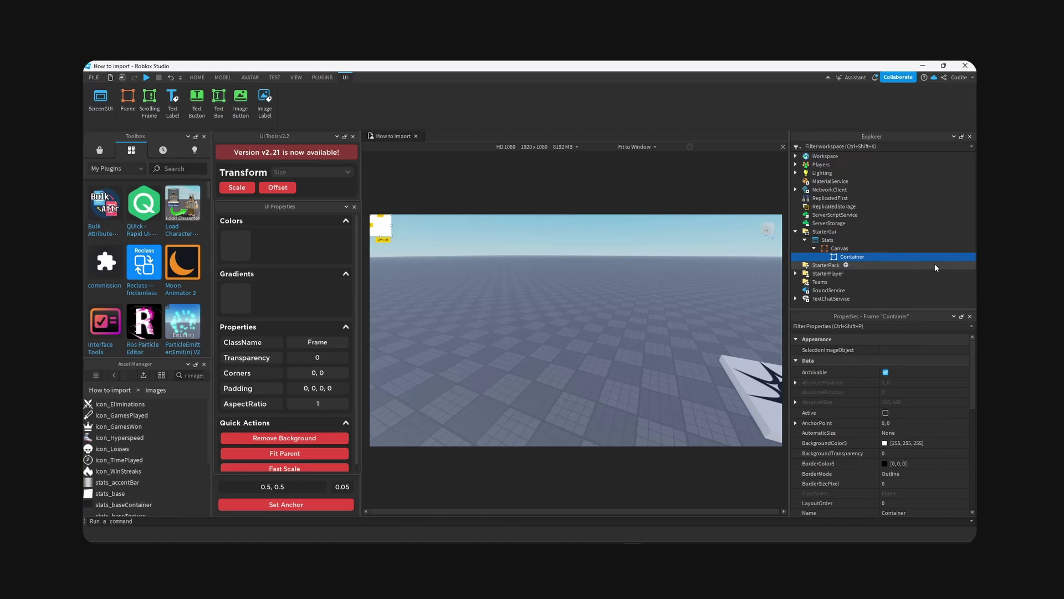
click(319, 508)
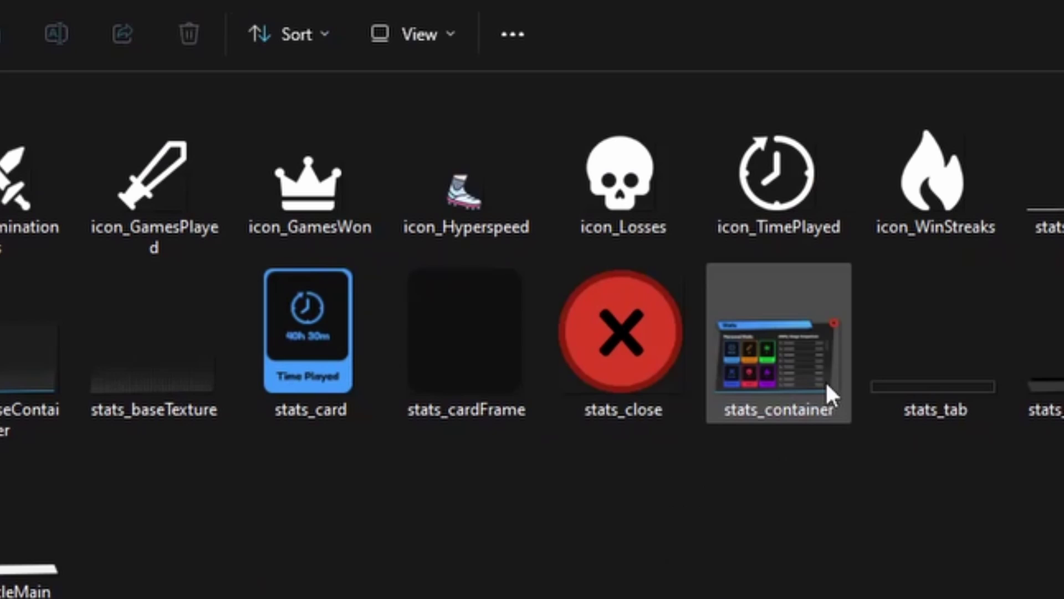
Step: Check the stats_container image's dimensions and set the Container frame's size to 1154 by 694 pixels
mouse_move(838, 342)
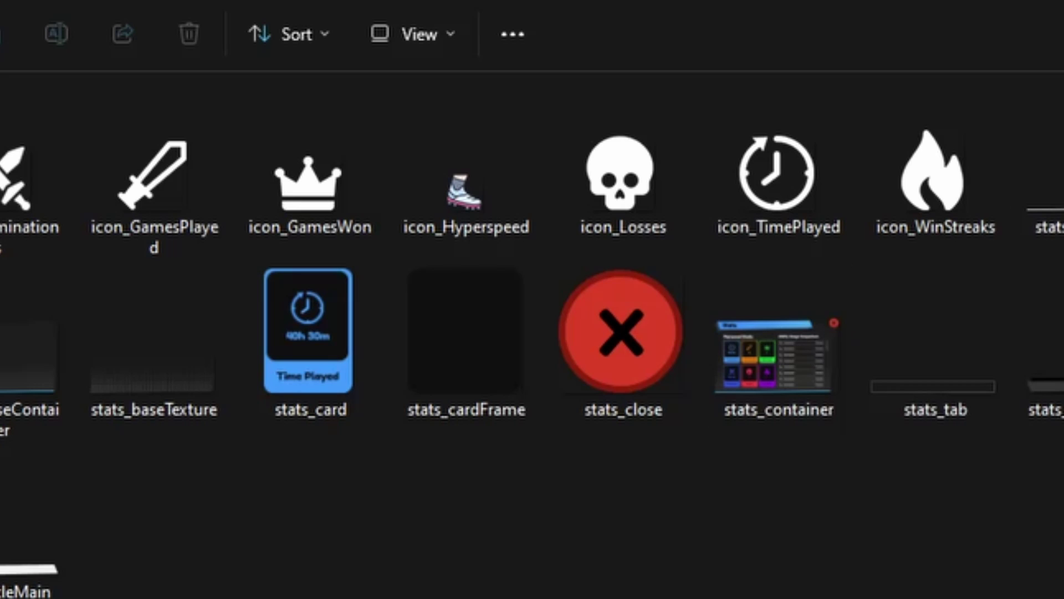
click(836, 291)
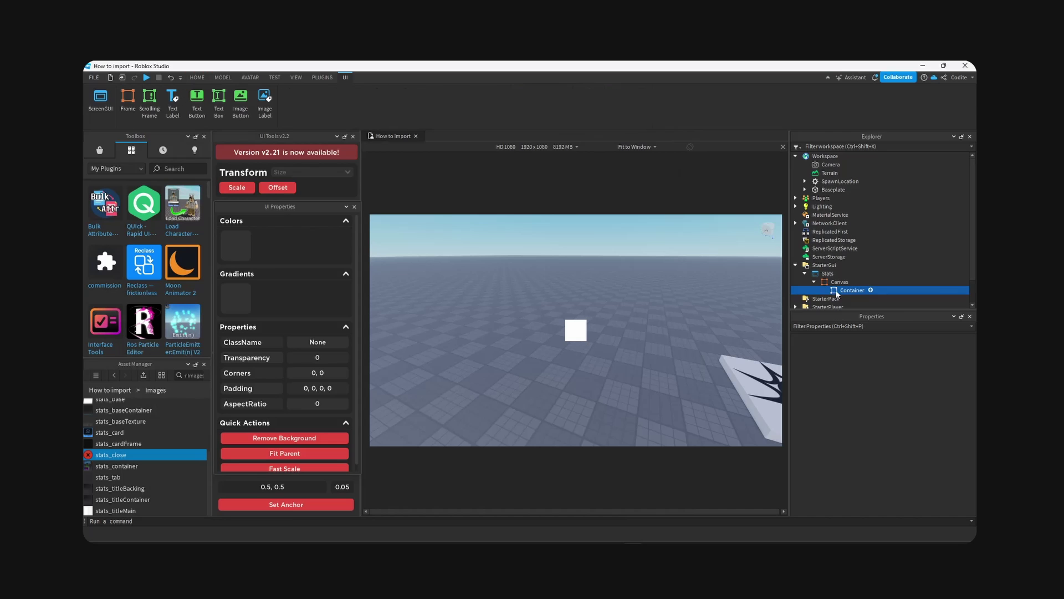
scroll(878, 460, down, 3)
double_click(825, 466)
click(945, 475)
click(945, 475)
key(BackSpace)
key(BackSpace)
text(1)
text(64)
key(Return)
click(927, 483)
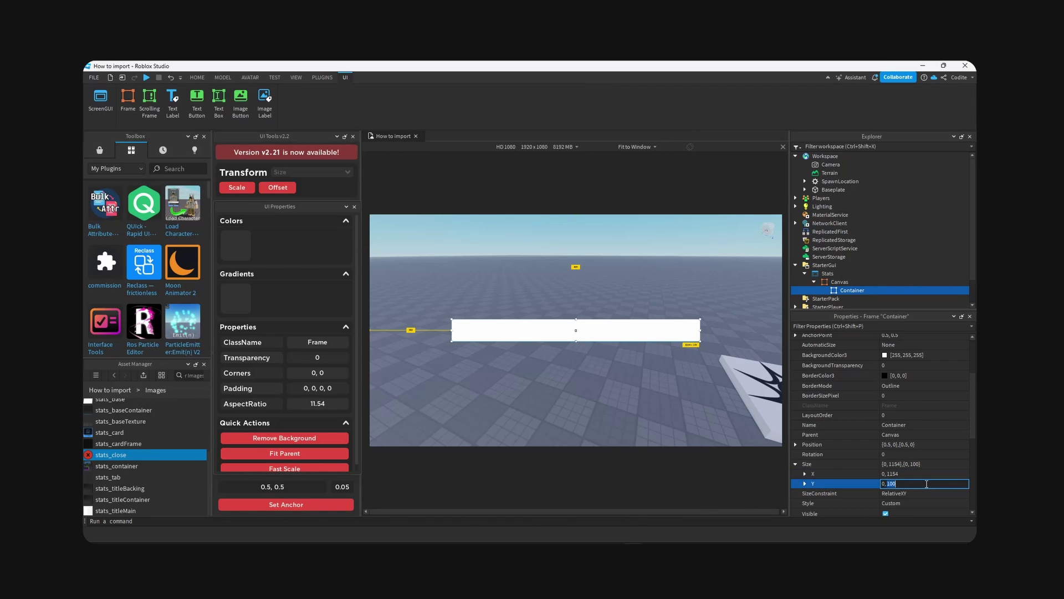
text(0, 694)
key(Return)
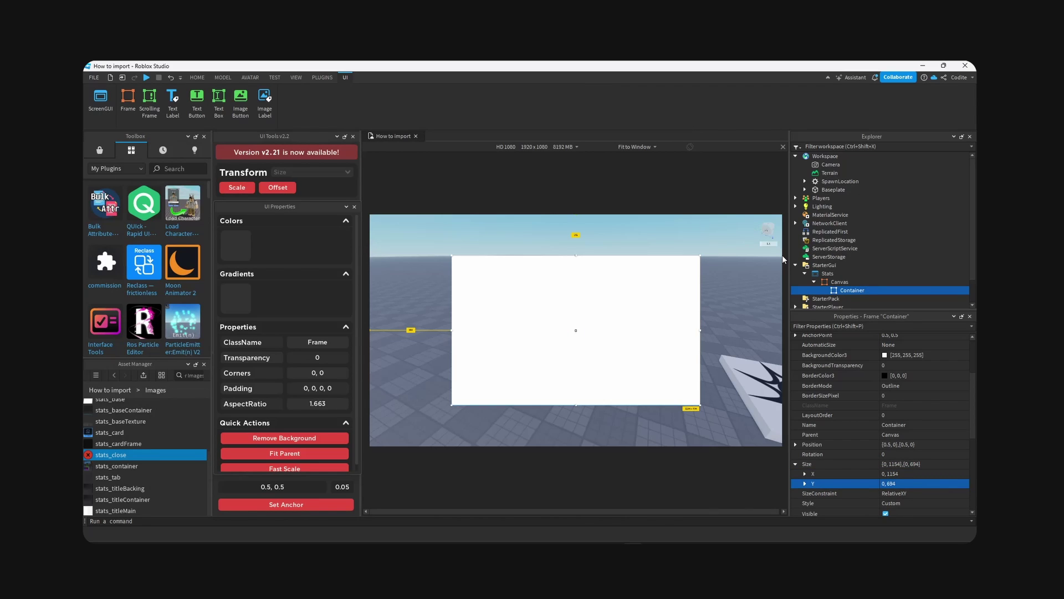
drag(789, 255, 846, 257)
Step: Give Container a red background colour (255, 0, 4) with a background transparency of 0.8
scroll(905, 388, up, 2)
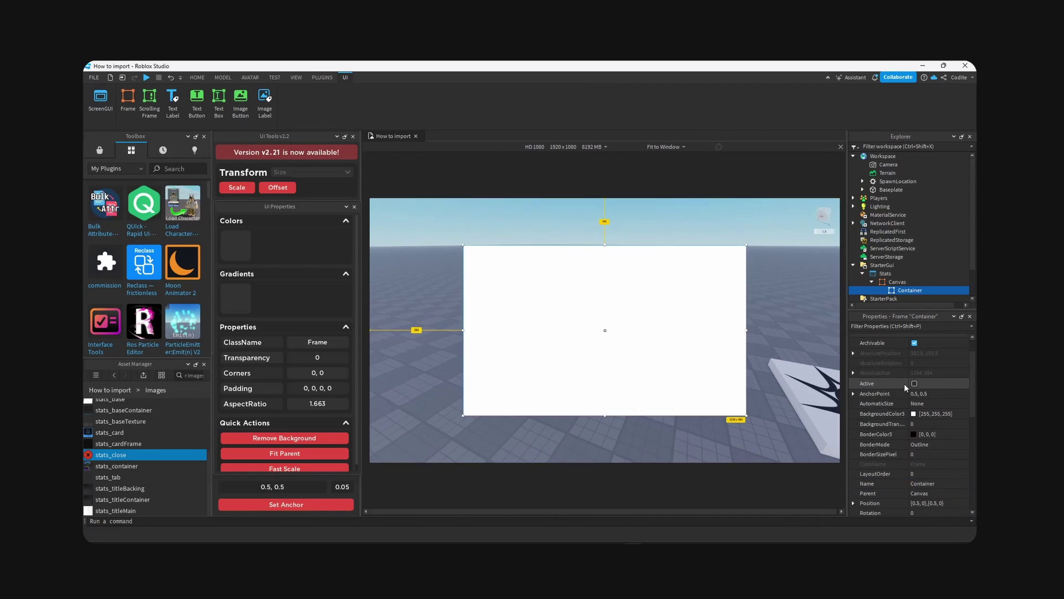
click(913, 414)
drag(571, 244, 471, 183)
click(591, 388)
click(936, 424)
text(0.8)
key(Return)
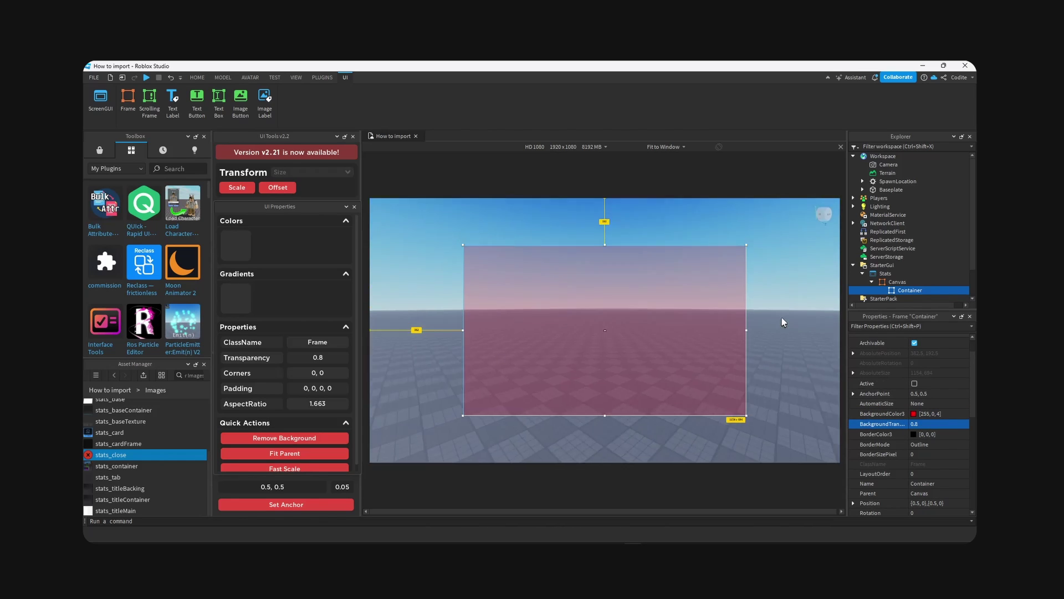
scroll(906, 265, down, 2)
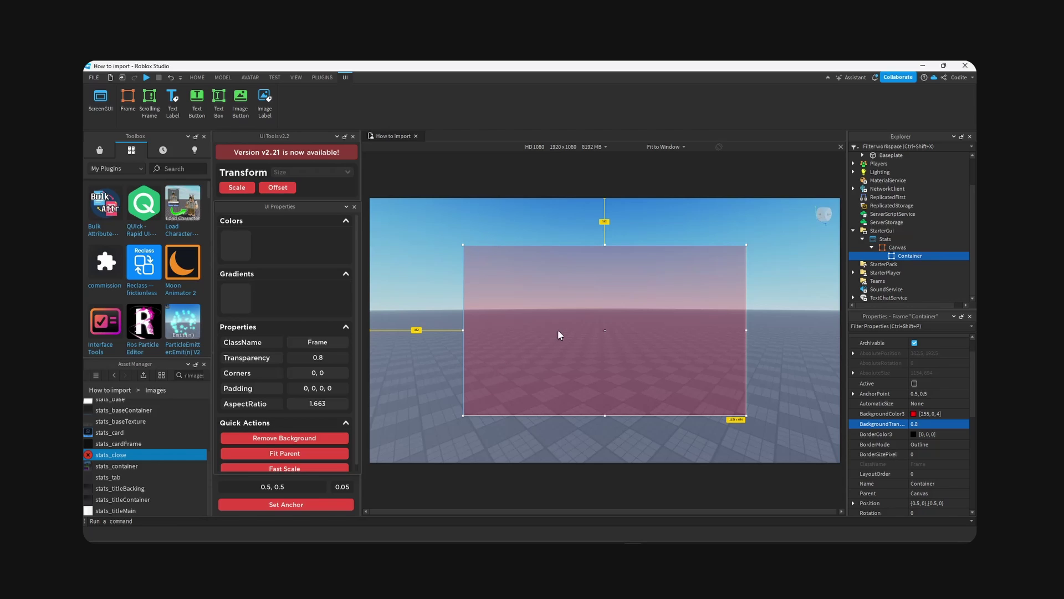
click(789, 316)
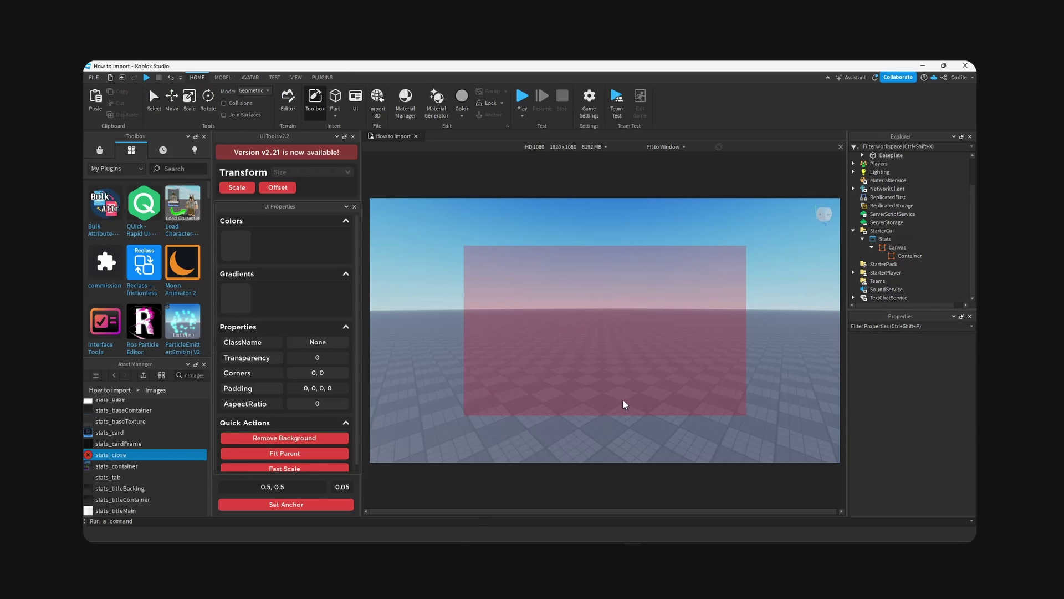
Step: Add a Frame inside Container and rename it Main
click(909, 255)
click(929, 255)
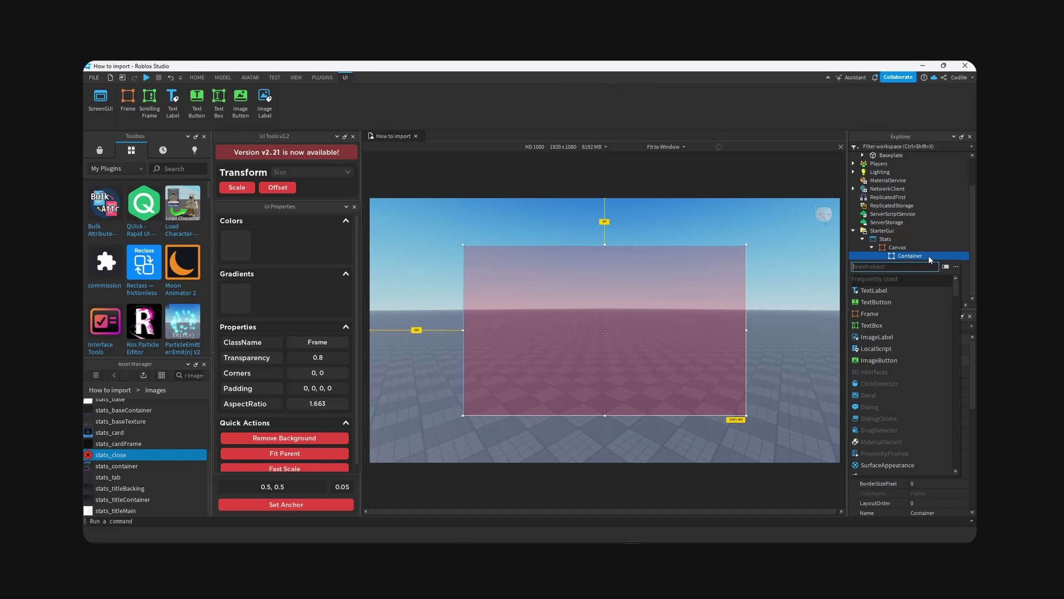
text(fra)
key(Return)
double_click(916, 264)
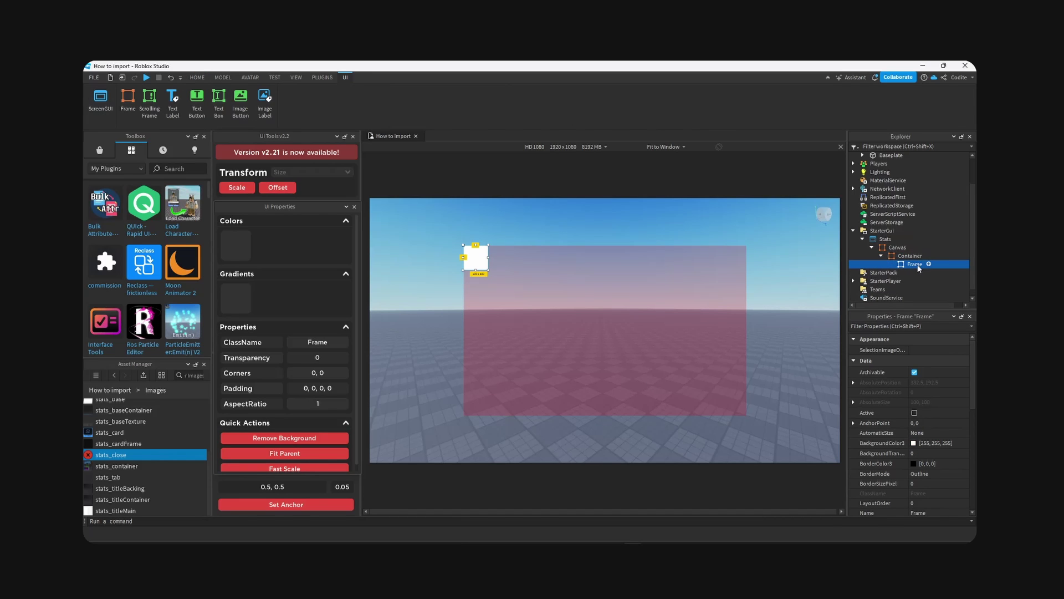
text(Main)
key(Return)
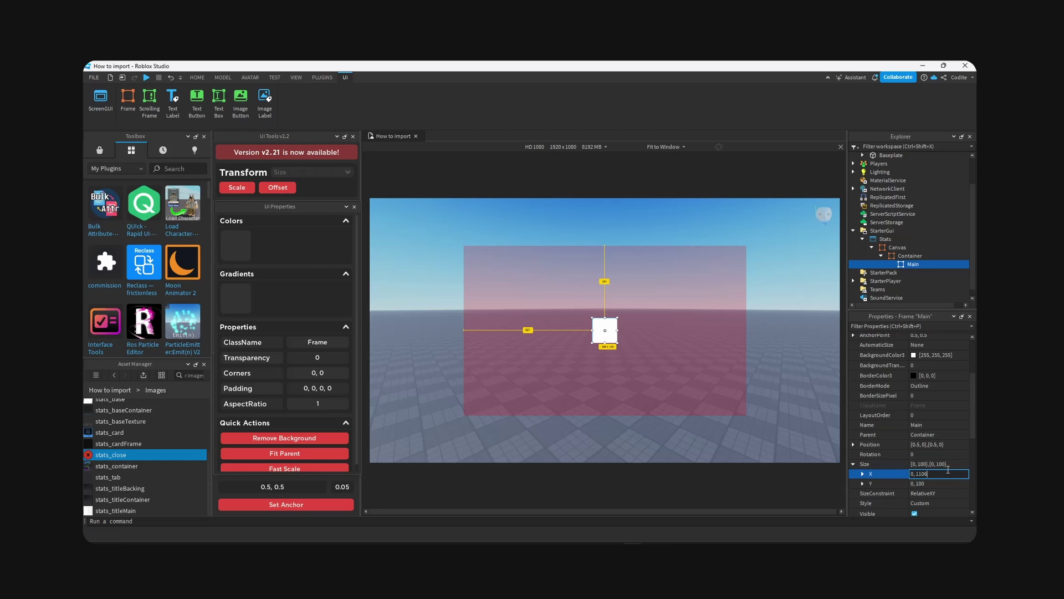
Step: Set the Main frame's size to 1107 by 650 pixels and align it with Container's bottom edge
double_click(939, 485)
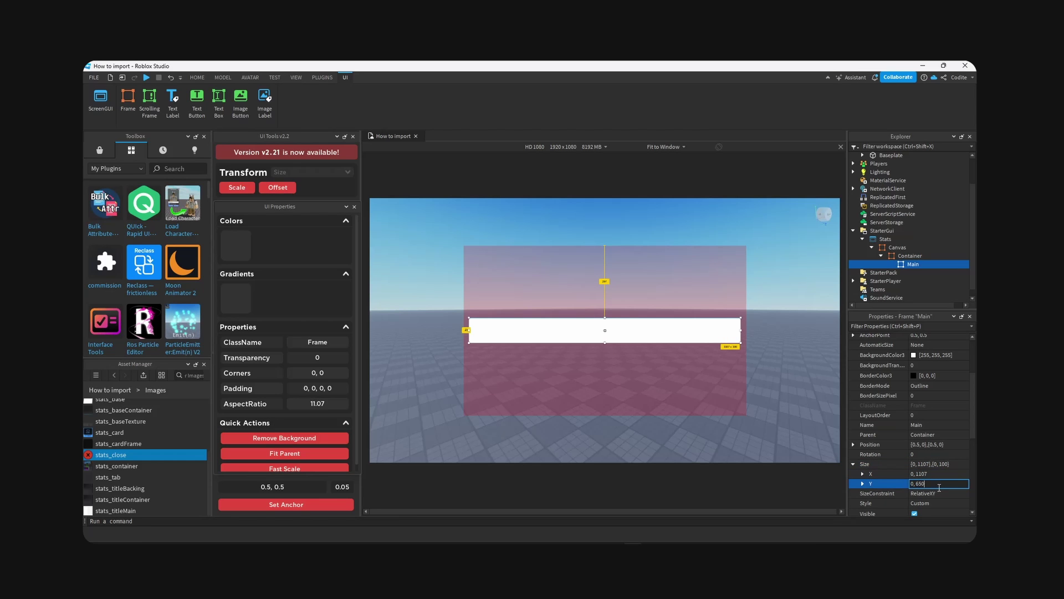
text(650)
key(Return)
drag(678, 358, 676, 359)
scroll(915, 435, up, 5)
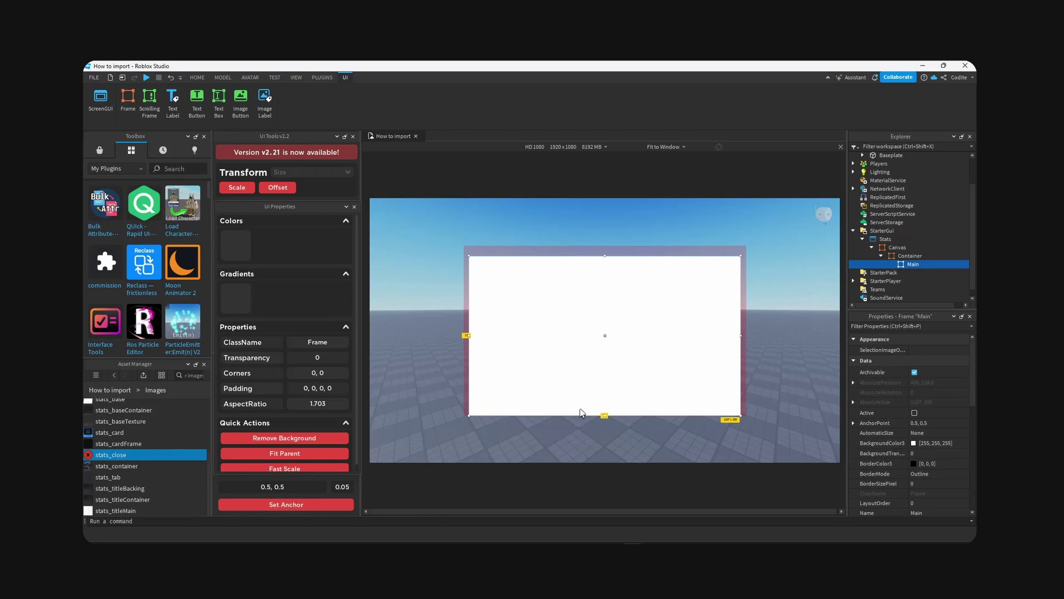
Step: Add an ImageLabel named Background inside Main and centre it with a 0.5, 0.5 anchor
click(925, 265)
text(im)
key(Return)
click(931, 273)
click(933, 273)
text(Background)
key(Return)
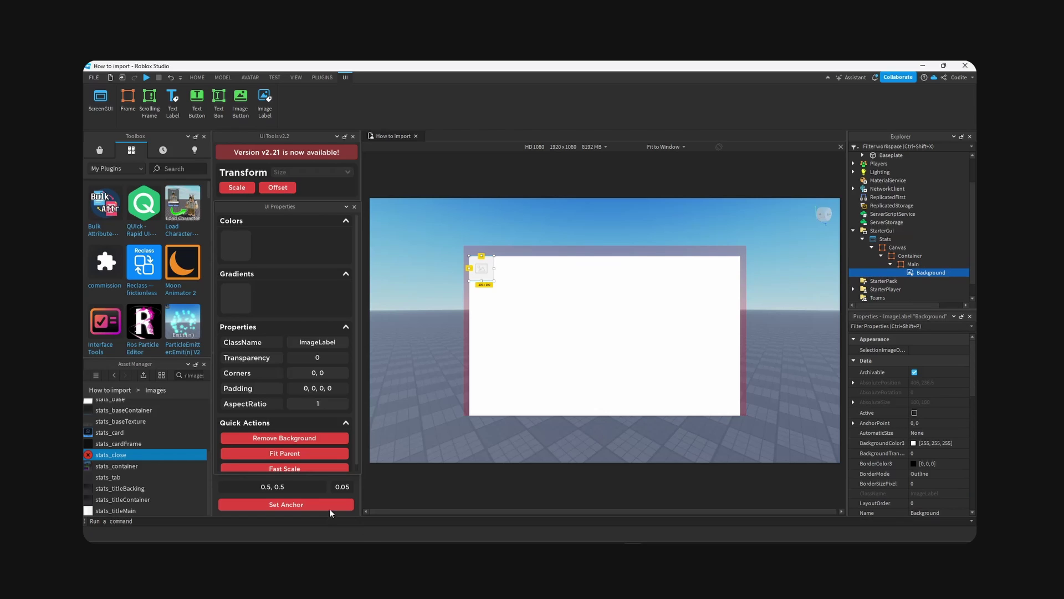
click(332, 505)
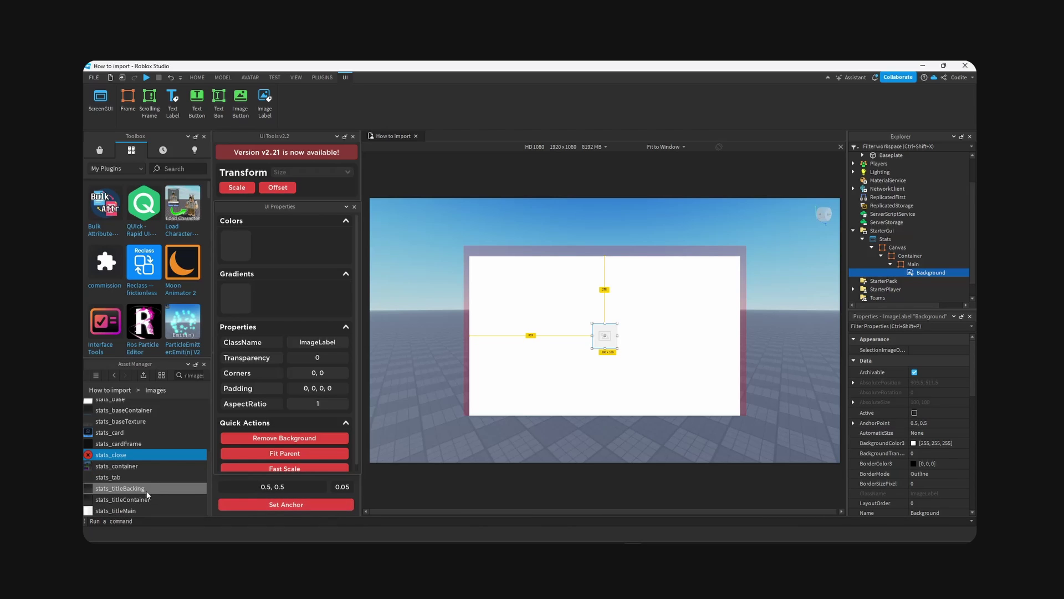
Step: Copy the stats_base image's asset ID and assign it as the Background label's image
scroll(139, 480, up, 2)
scroll(145, 482, down, 2)
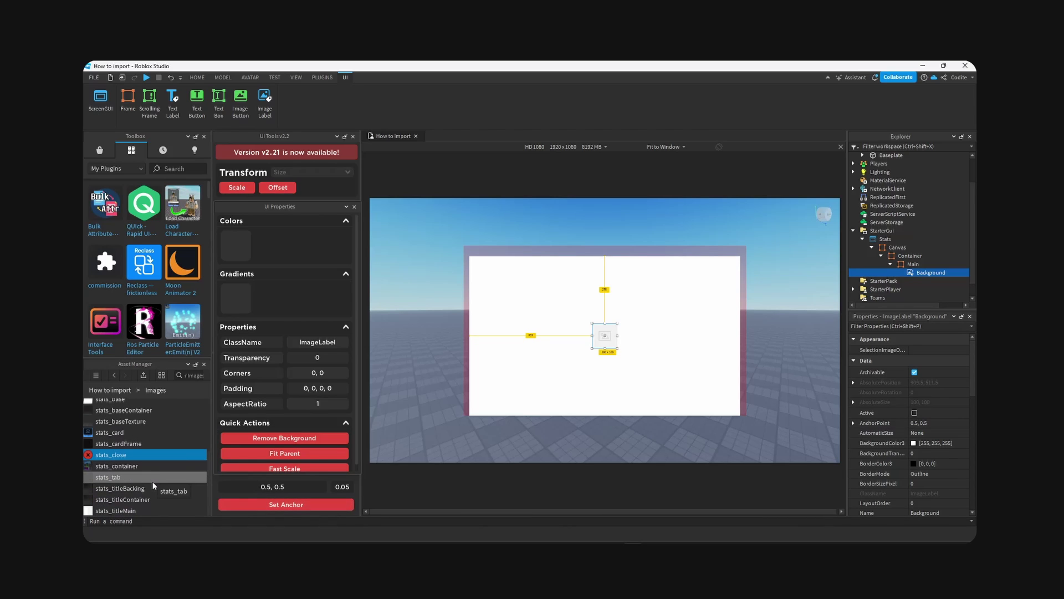
scroll(151, 482, up, 2)
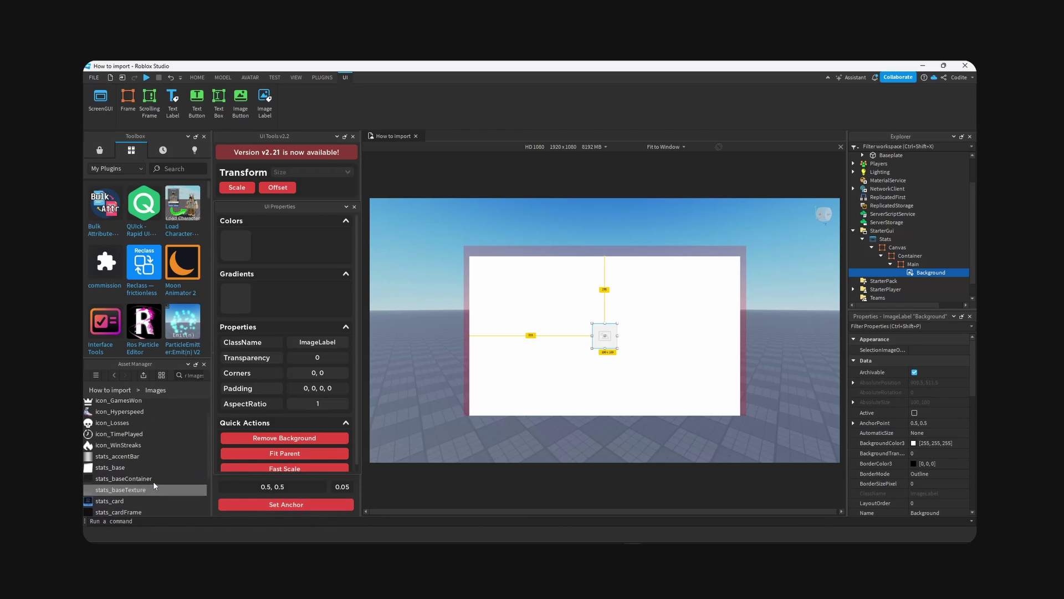
right_click(123, 469)
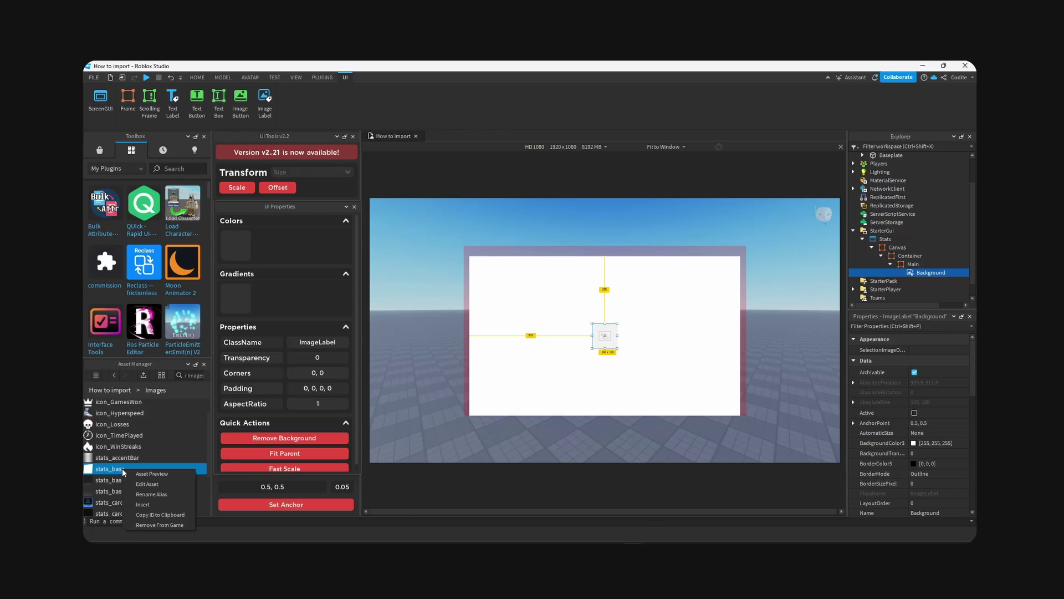
click(168, 514)
scroll(893, 451, down, 5)
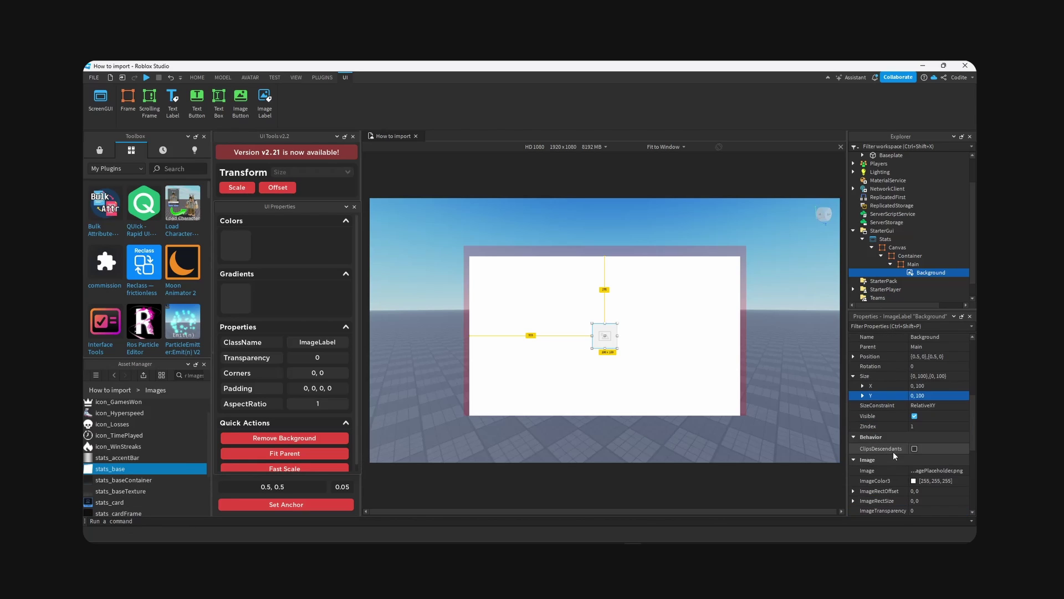
click(940, 472)
key(ctrl+v)
key(Return)
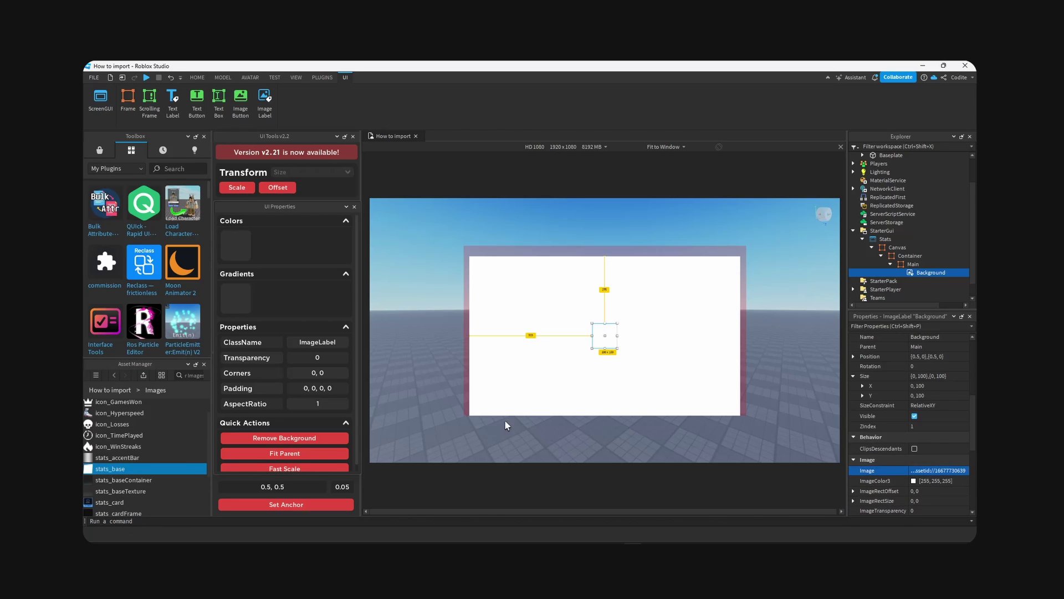
Step: Set the Background label's size to 1106 by 646 pixels
click(945, 385)
text(0, 11)
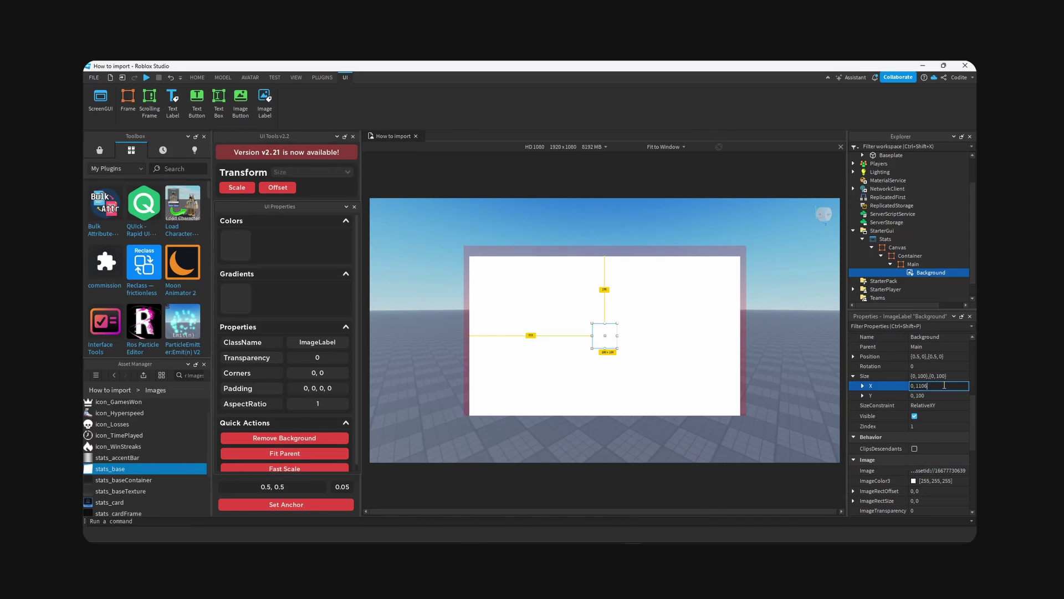
text(06)
double_click(937, 395)
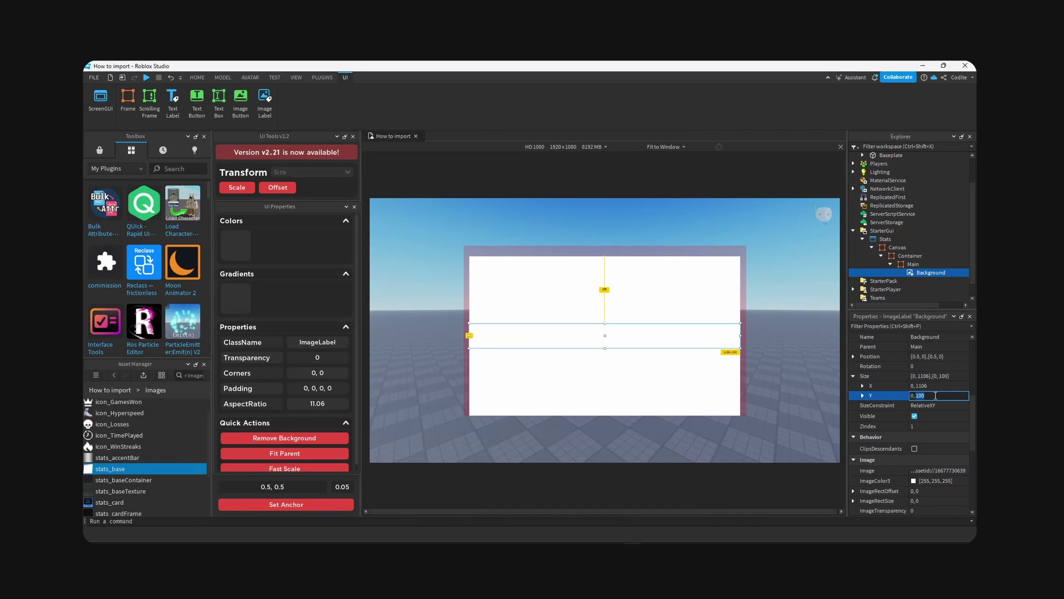
text(650)
key(Return)
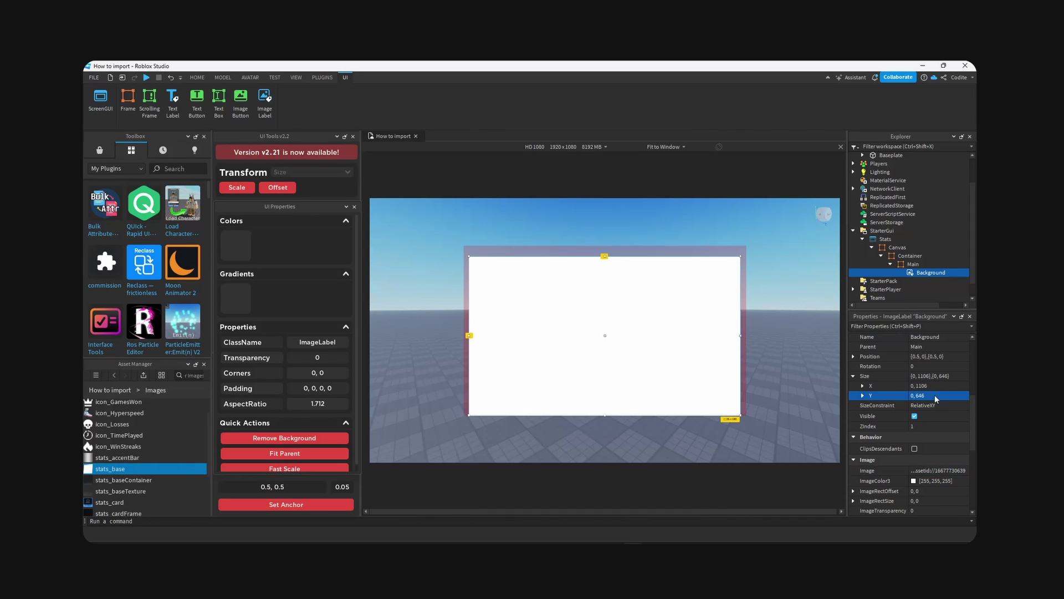
Step: Remove the background fill from both the Main frame and the Background image label
click(912, 264)
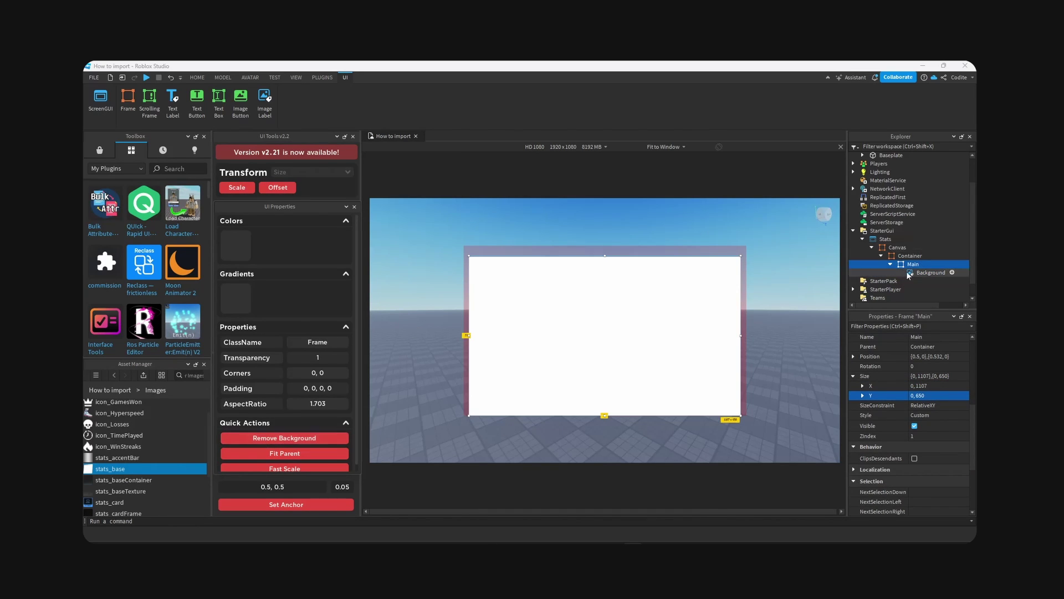
click(929, 272)
click(301, 438)
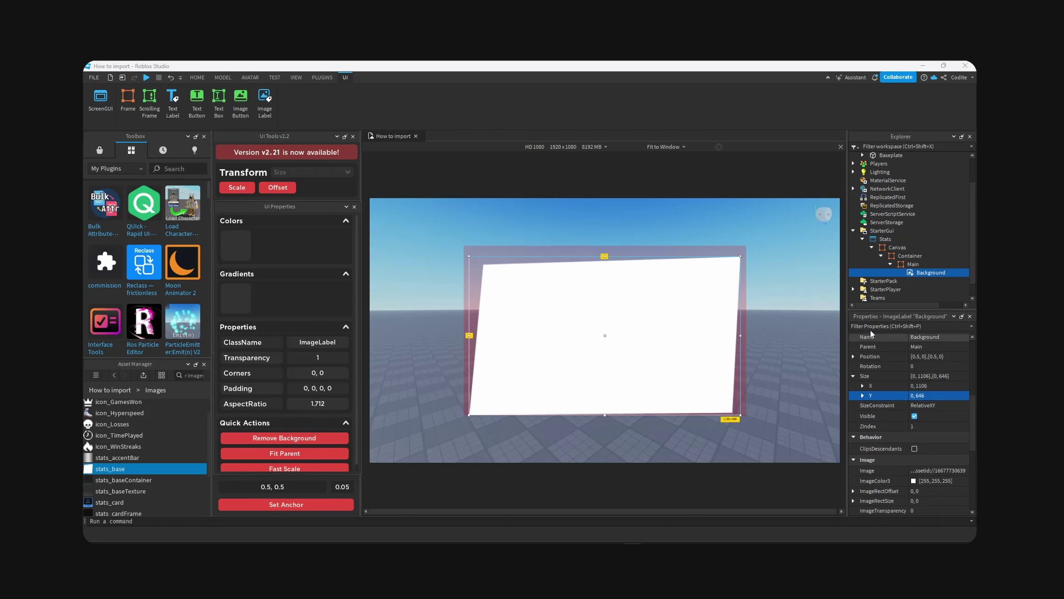
click(953, 273)
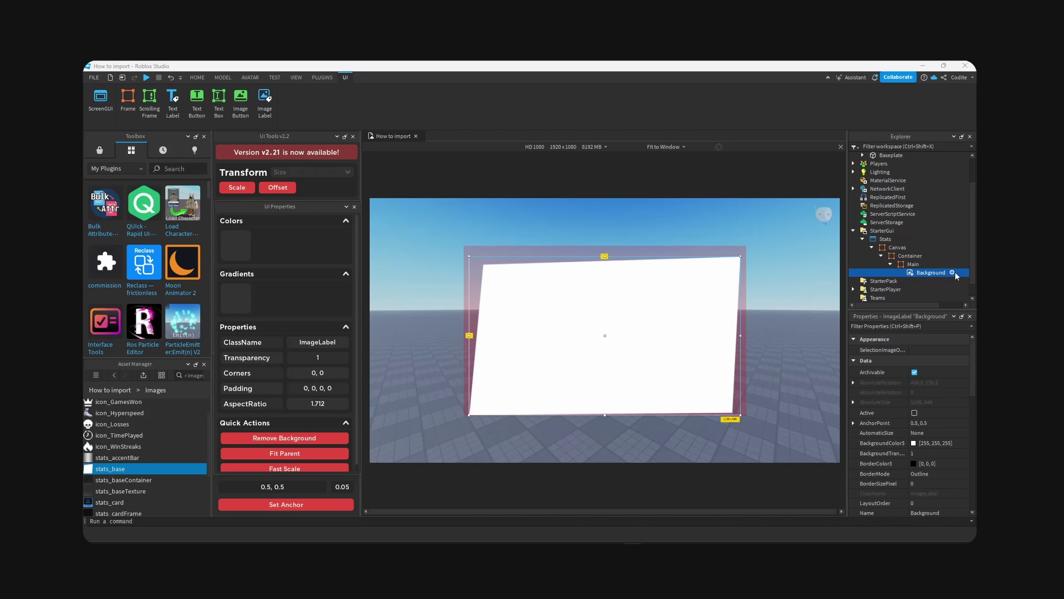
click(952, 273)
click(930, 289)
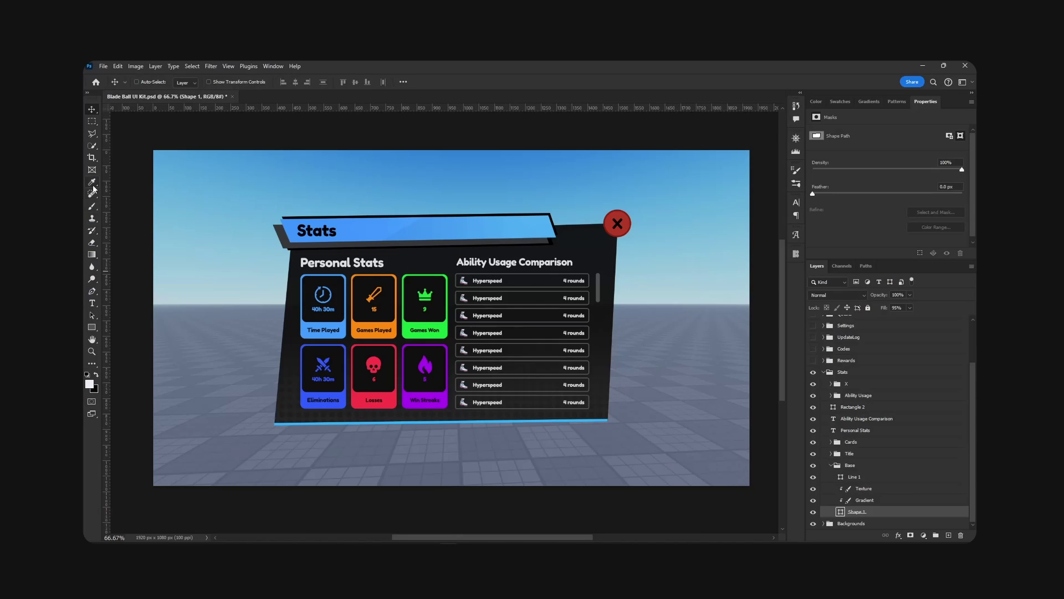
Step: Sample the Stats panel's dark base colour with the Eyedropper and open the foreground colour to get its hex code
click(92, 182)
click(830, 467)
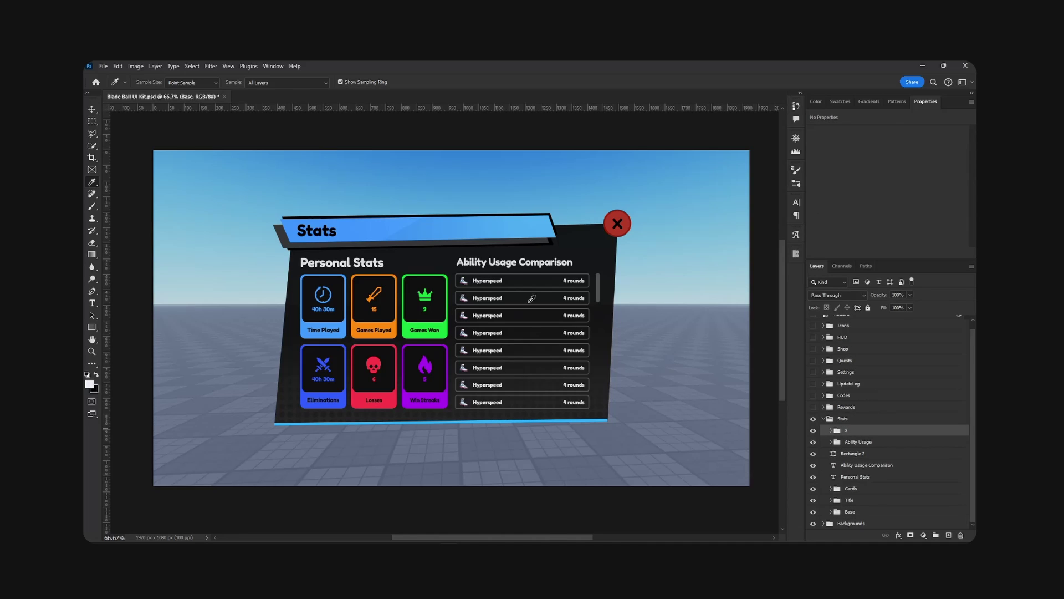
click(846, 430)
click(89, 383)
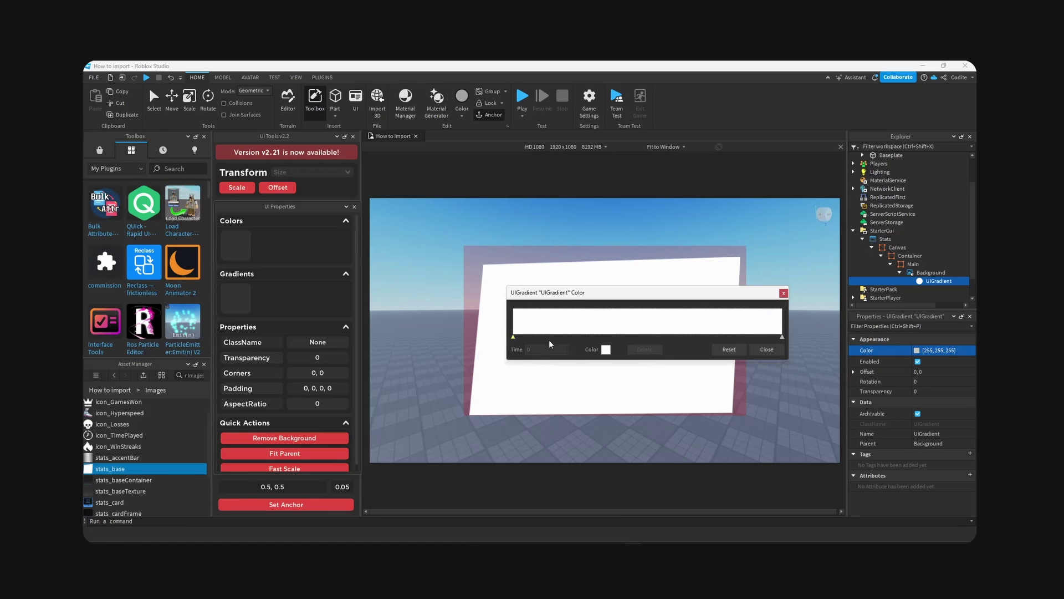
Step: Set both the start and end colours of the Background's UIGradient to #131718
click(606, 350)
double_click(584, 381)
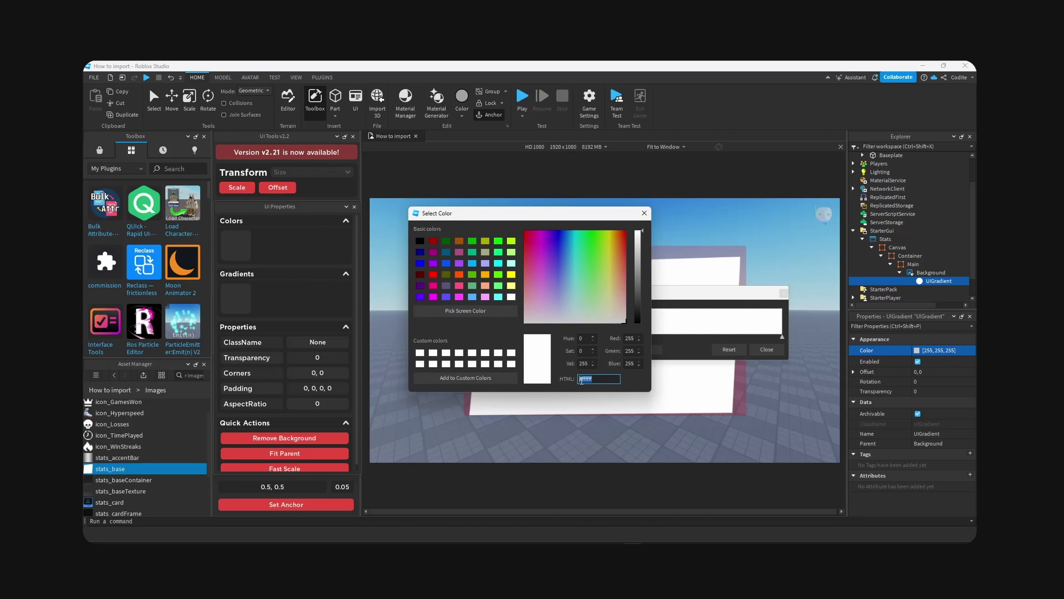
key(ctrl+v)
click(781, 337)
drag(607, 384, 580, 381)
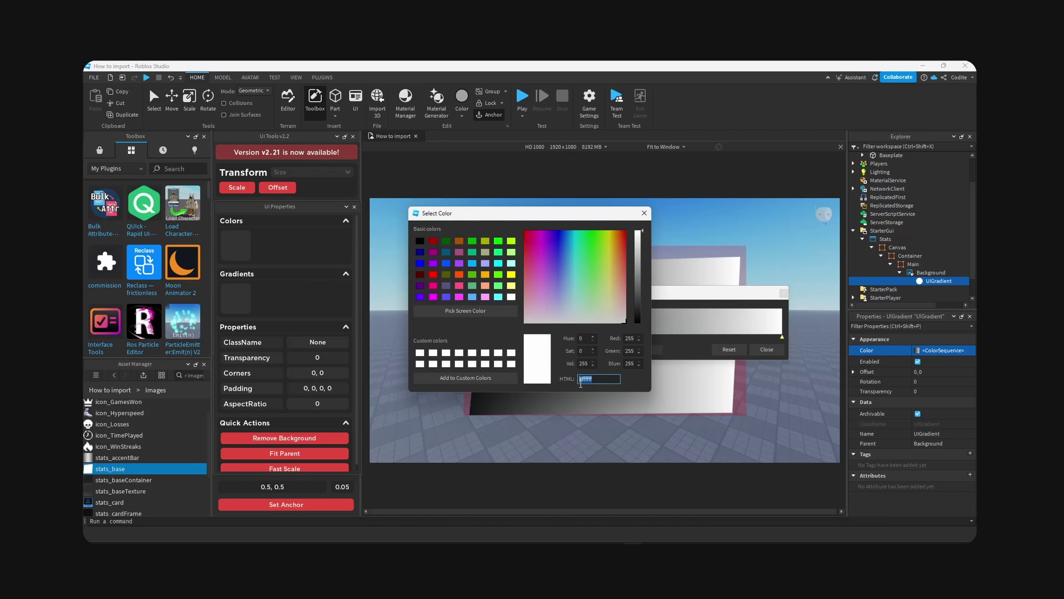
key(ctrl+v)
click(645, 214)
click(781, 349)
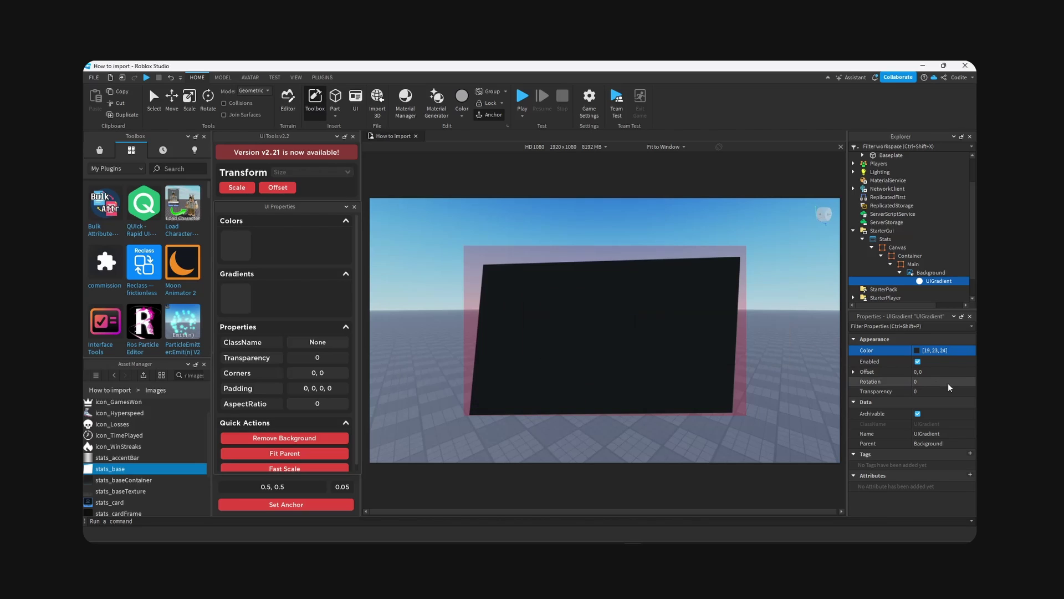
Step: Set the UIGradient's rotation to 90 and toggle it off and on to check its effect
click(953, 382)
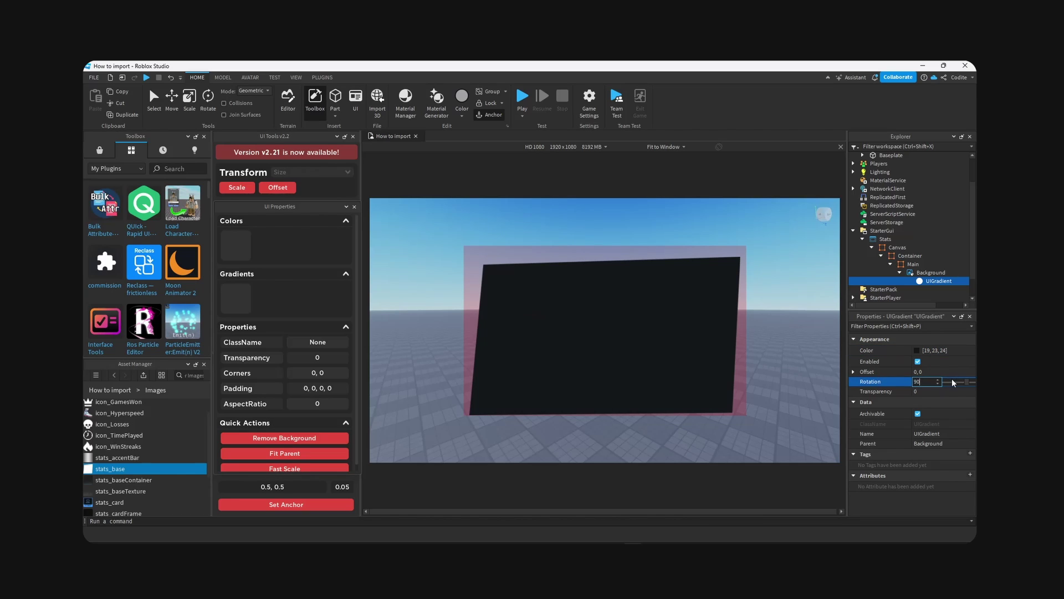
text(90)
key(Return)
click(918, 361)
click(918, 360)
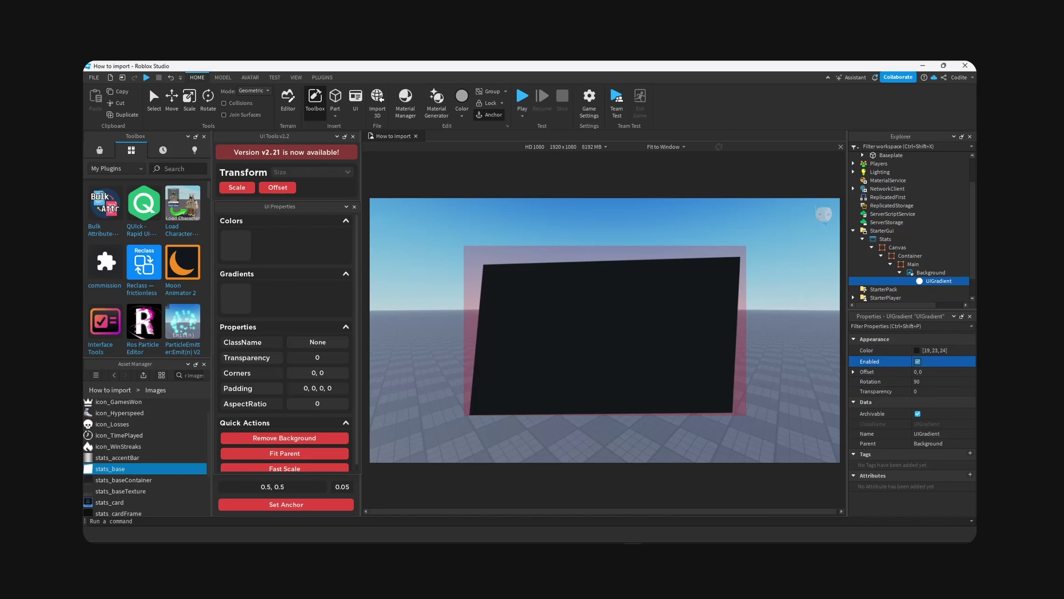
Step: Lighten the UIGradient's end colour to #21282a, keeping the same hue
click(916, 349)
click(781, 336)
click(604, 348)
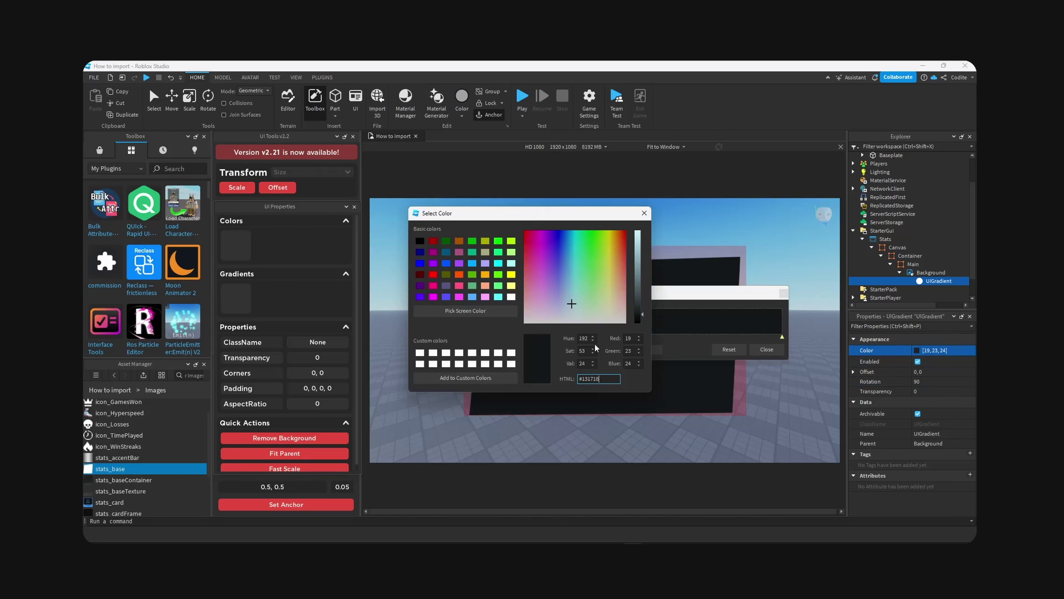
drag(595, 213, 477, 201)
drag(527, 295, 525, 300)
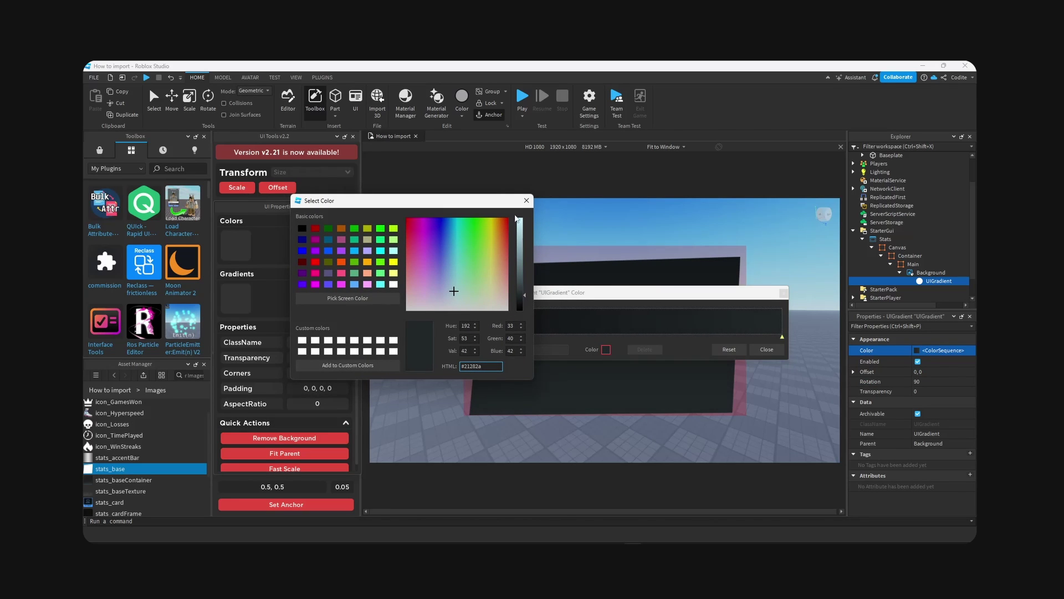
key(Return)
click(767, 349)
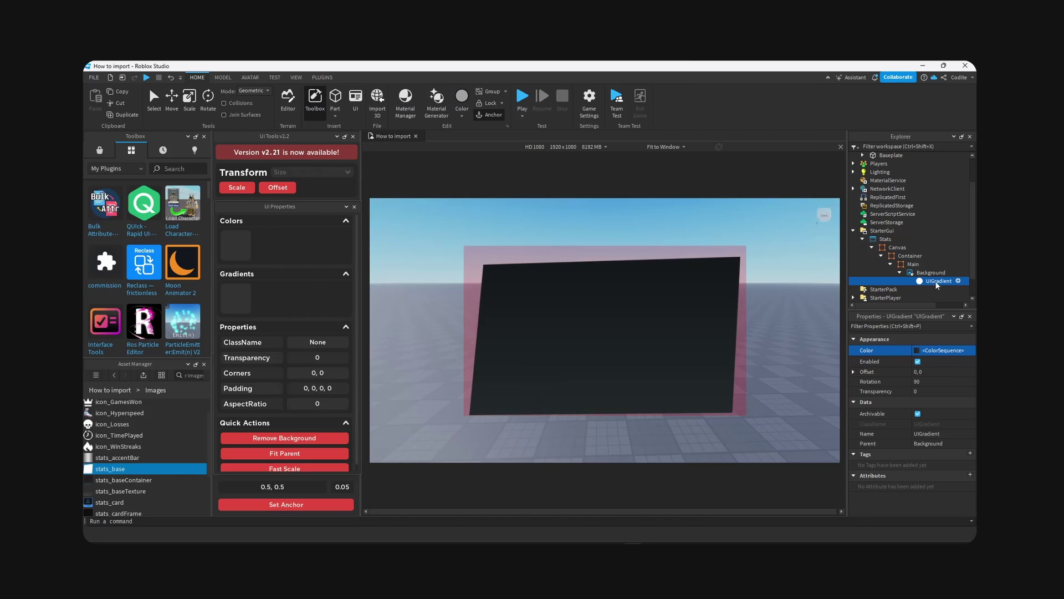
Step: Set the Background label's image transparency to 0.05
click(934, 272)
click(899, 272)
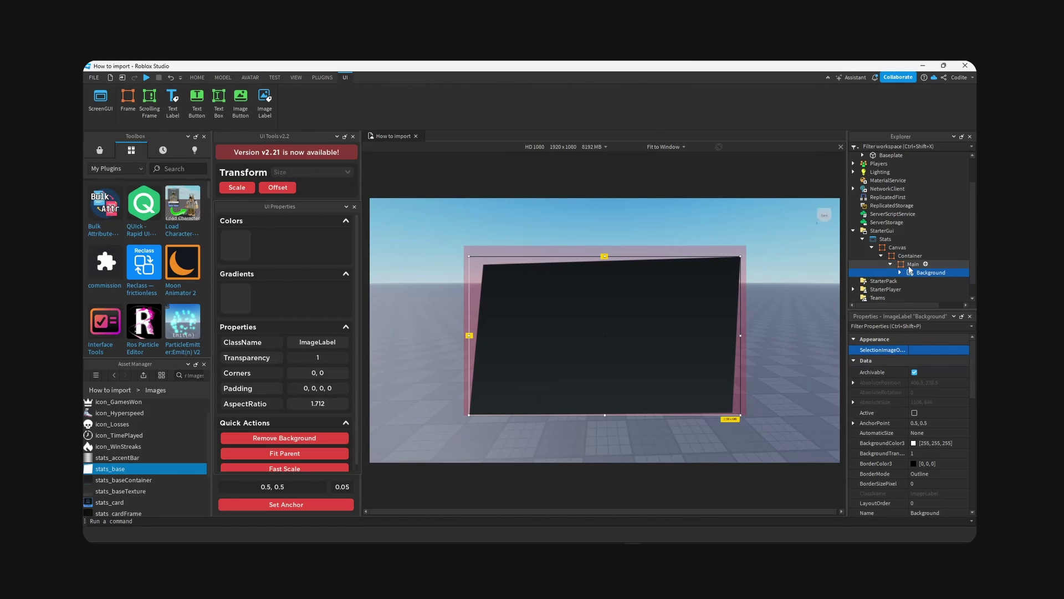
scroll(931, 427, down, 5)
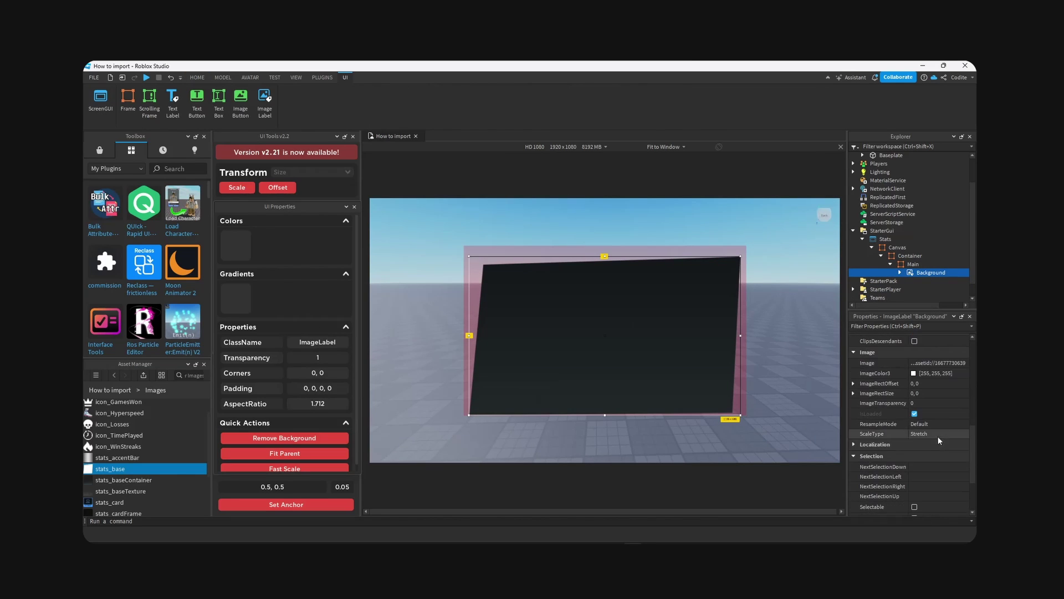
click(937, 403)
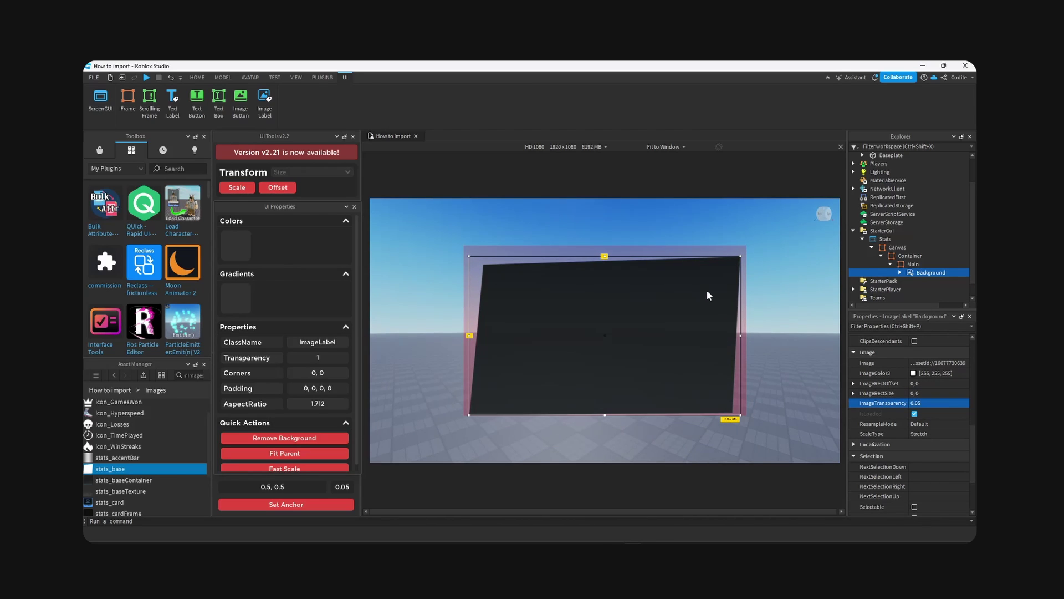
Step: Add an ImageLabel inside Background and name it Accent
click(952, 272)
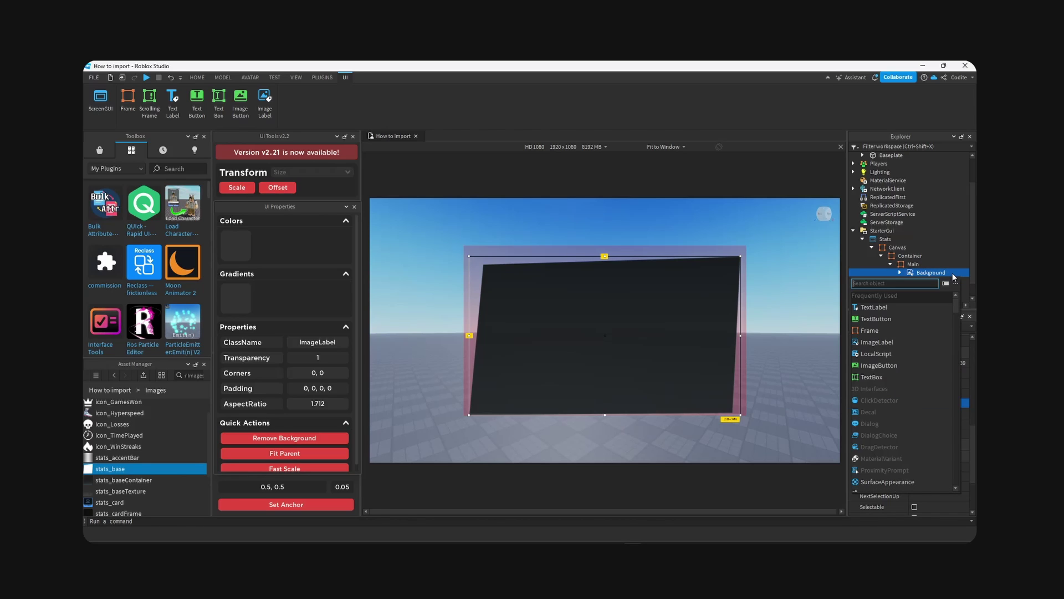
text(ima)
key(Return)
double_click(935, 290)
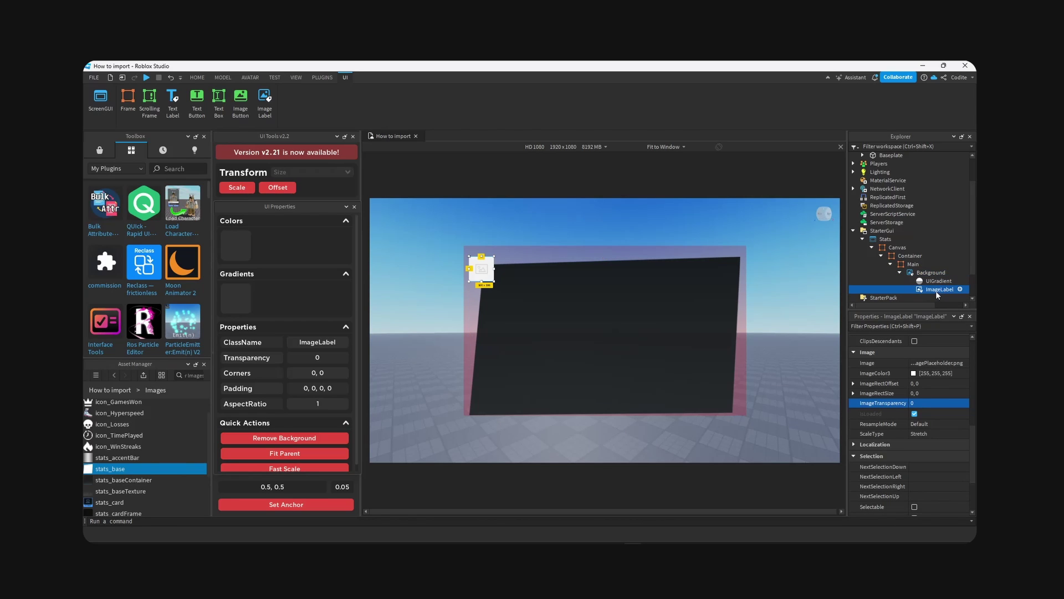
text(Accent)
key(Return)
Step: Copy the stats_accentBar image's asset ID and assign it as the Accent label's image
click(146, 457)
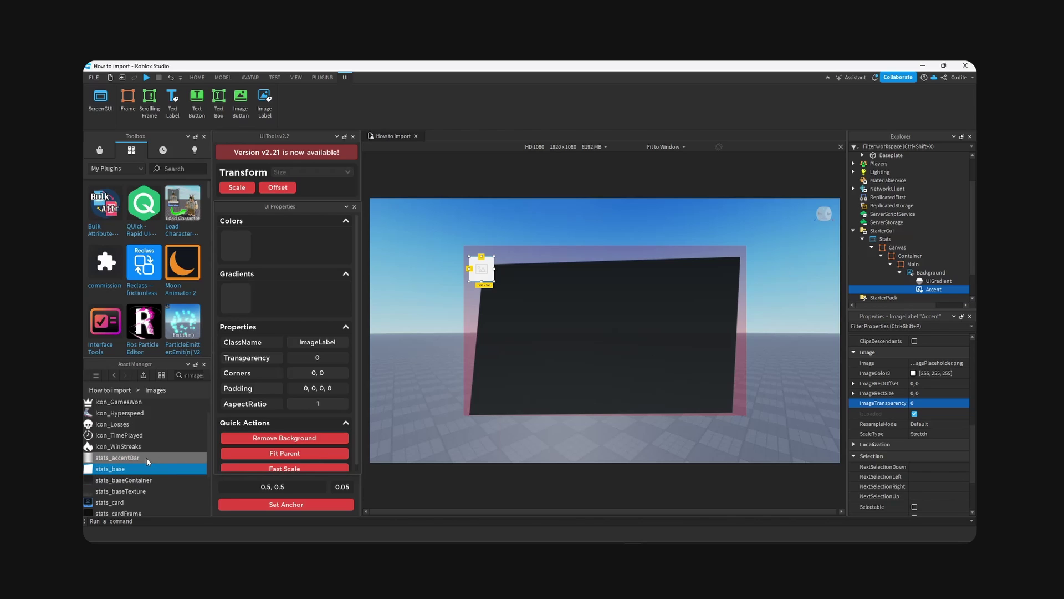
right_click(146, 457)
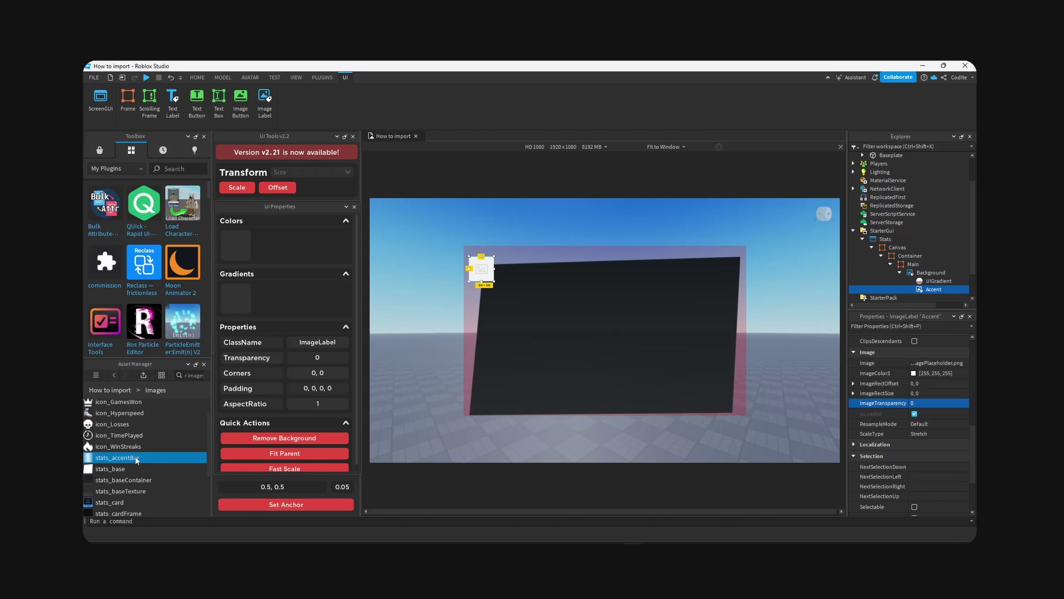
click(166, 503)
scroll(167, 476, down, 2)
scroll(946, 476, down, 3)
scroll(945, 475, up, 3)
click(950, 401)
key(ctrl+v)
key(Return)
Step: Set the Accent label's size to 1074 by 21 pixels
scroll(950, 404, up, 3)
click(957, 426)
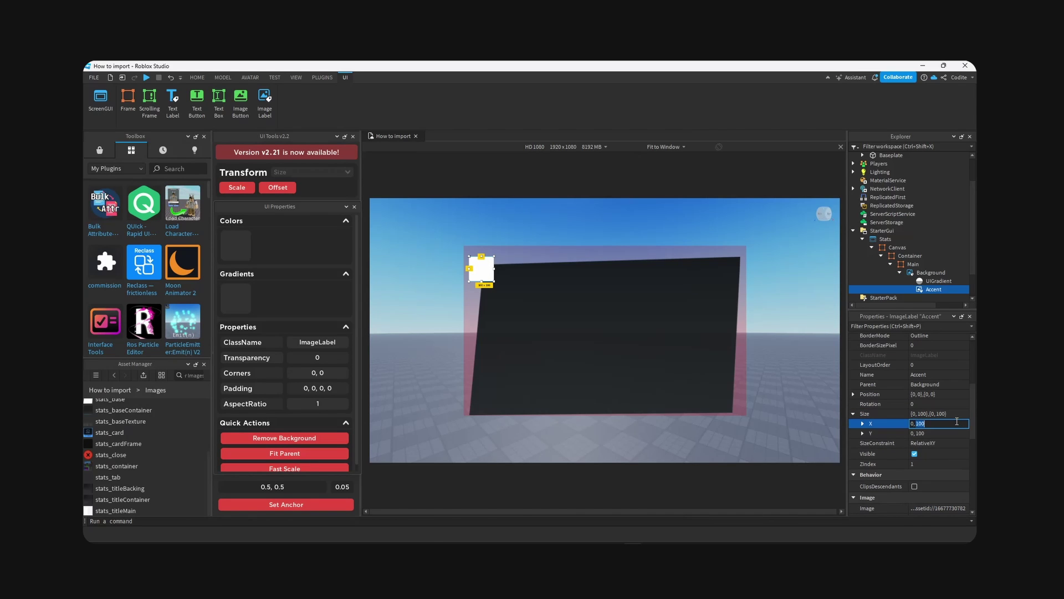
text(0, 1074)
click(943, 434)
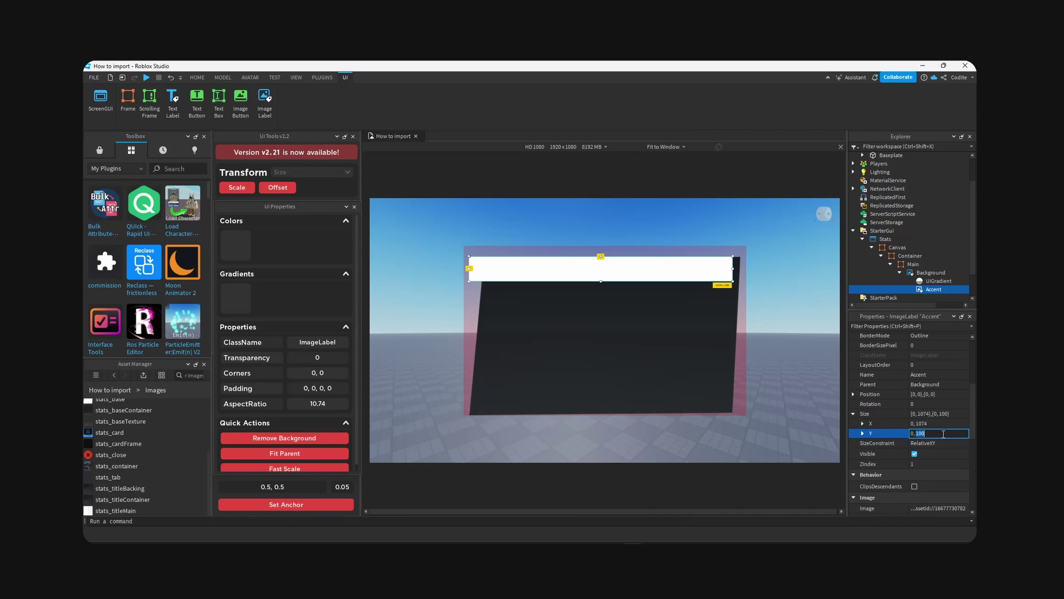
key(Return)
Step: Remove the Accent label's background fill, anchor it at 0.5, 0.5 and move it to the dark panel's lower edge
click(300, 438)
click(304, 504)
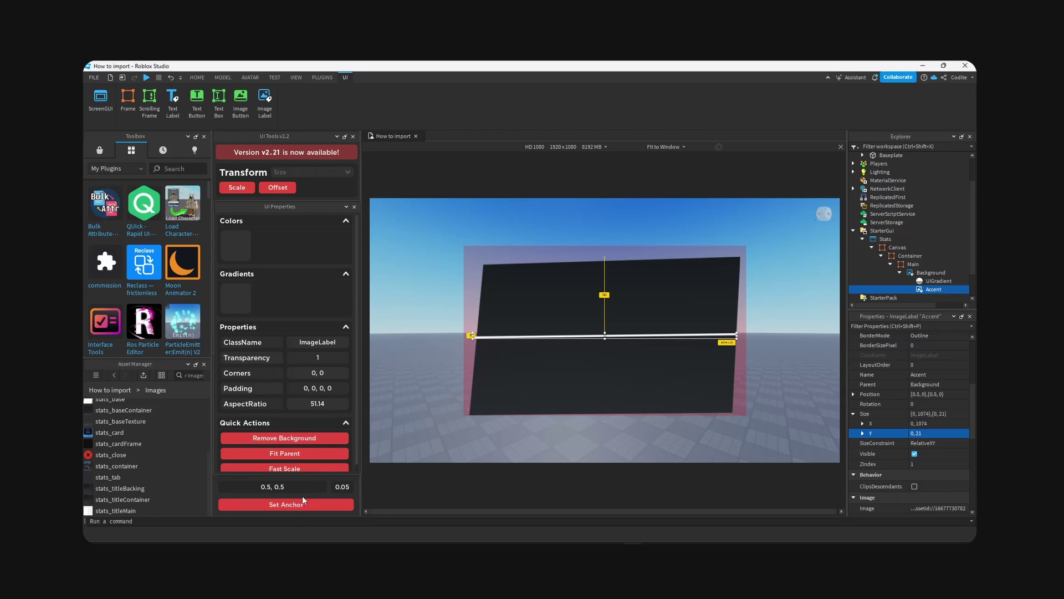
drag(710, 337, 703, 412)
Step: Set the Accent bar's image colour to #28b1ff
scroll(919, 424, down, 5)
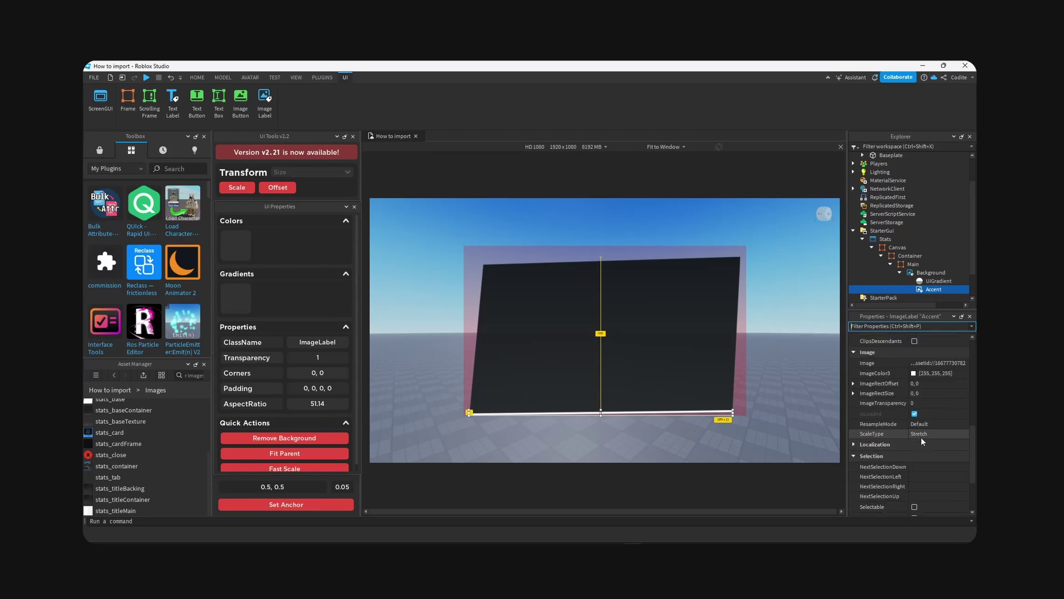
click(913, 373)
double_click(585, 372)
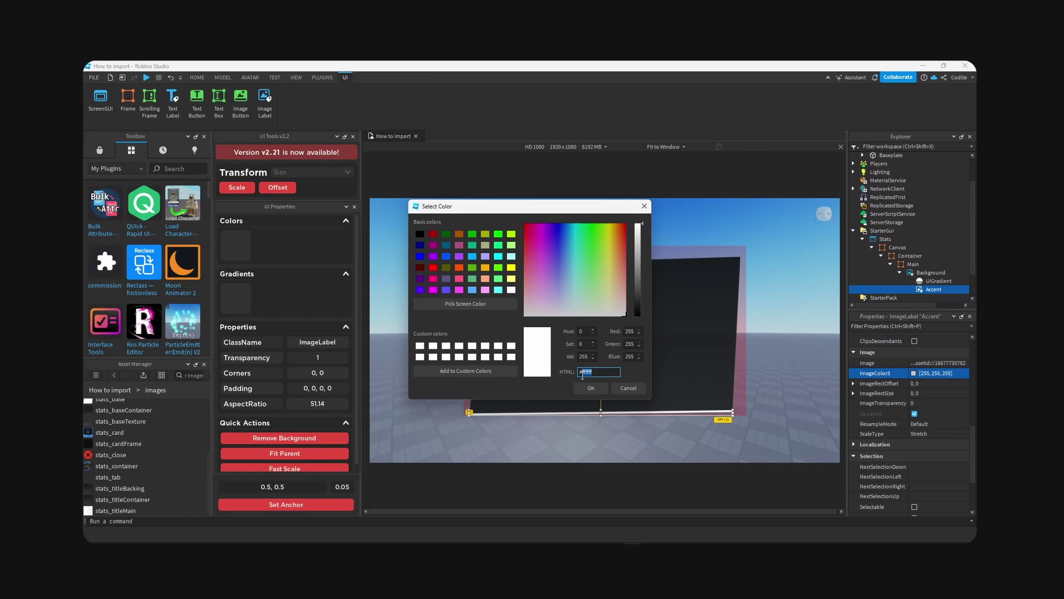
text(#28b1ff)
click(591, 388)
click(663, 302)
Step: Add an ImageLabel named Texture inside Background and centre it with a 0.5, 0.5 anchor
click(957, 272)
text(ima)
key(Return)
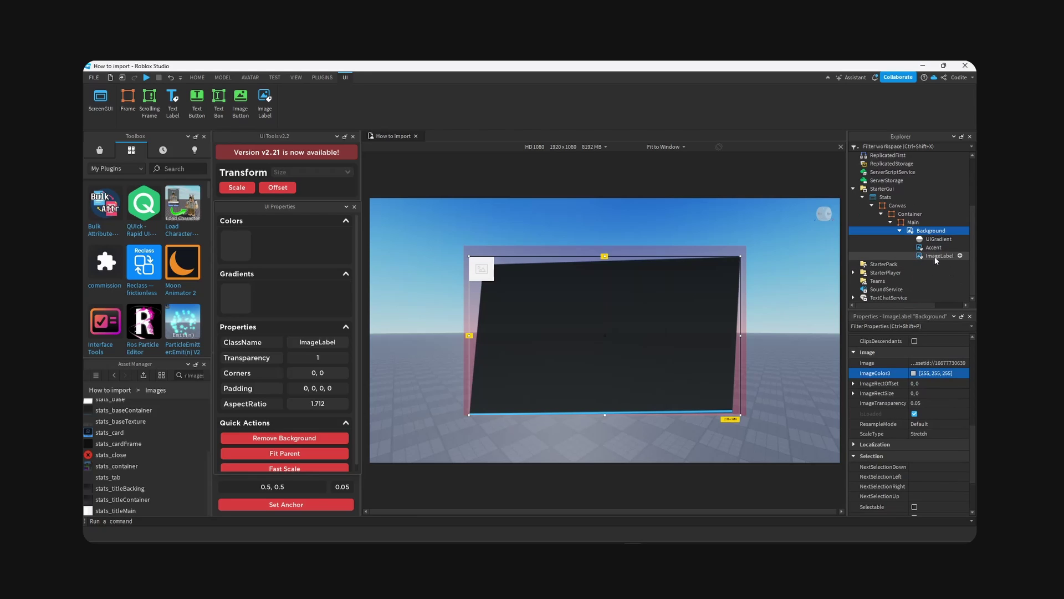
key(F2)
text(Texture)
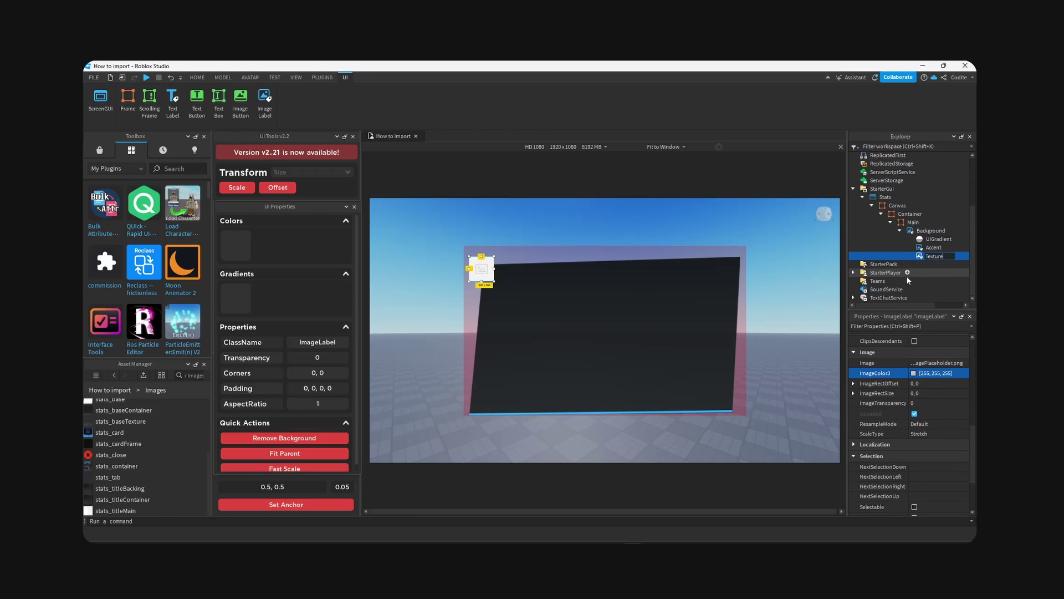
key(Return)
click(325, 504)
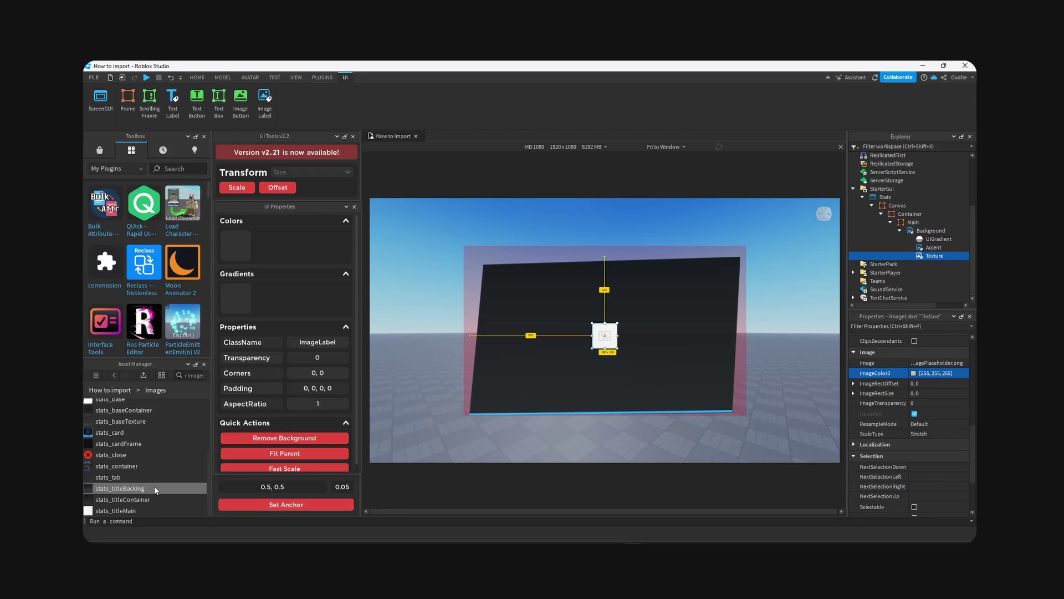
Step: Copy the stats_baseTexture image's asset ID and assign it as the Texture label's image
scroll(149, 476, up, 3)
scroll(135, 458, down, 3)
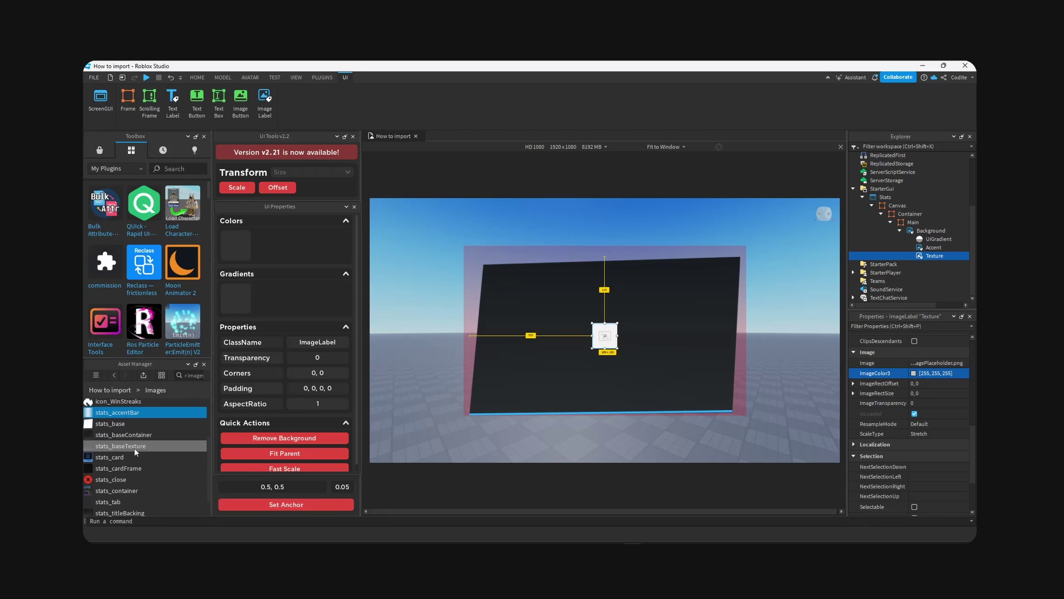
right_click(134, 447)
click(166, 495)
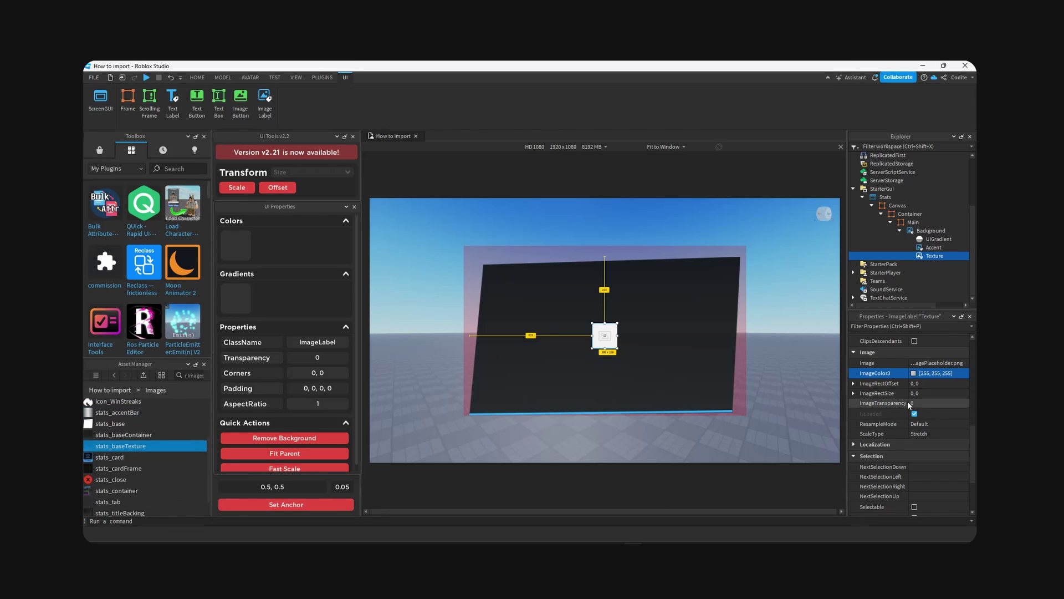
click(924, 364)
key(ctrl+v)
key(Return)
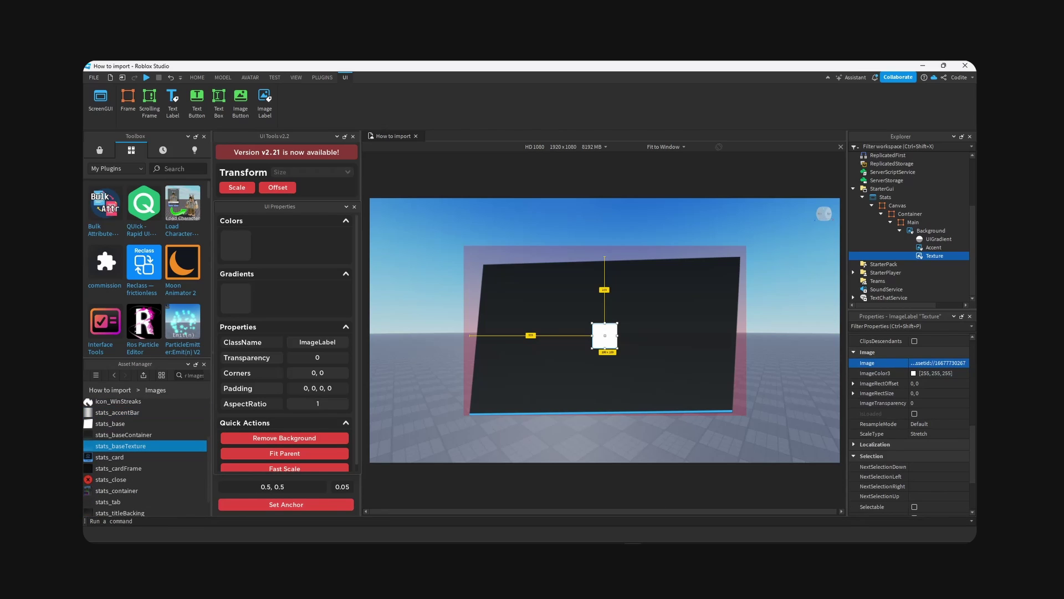
Step: Size the Texture label to match the Photoshop texture, 0.979 by 0.574 in scale, and remove its background fill
key(alt+Tab)
click(849, 65)
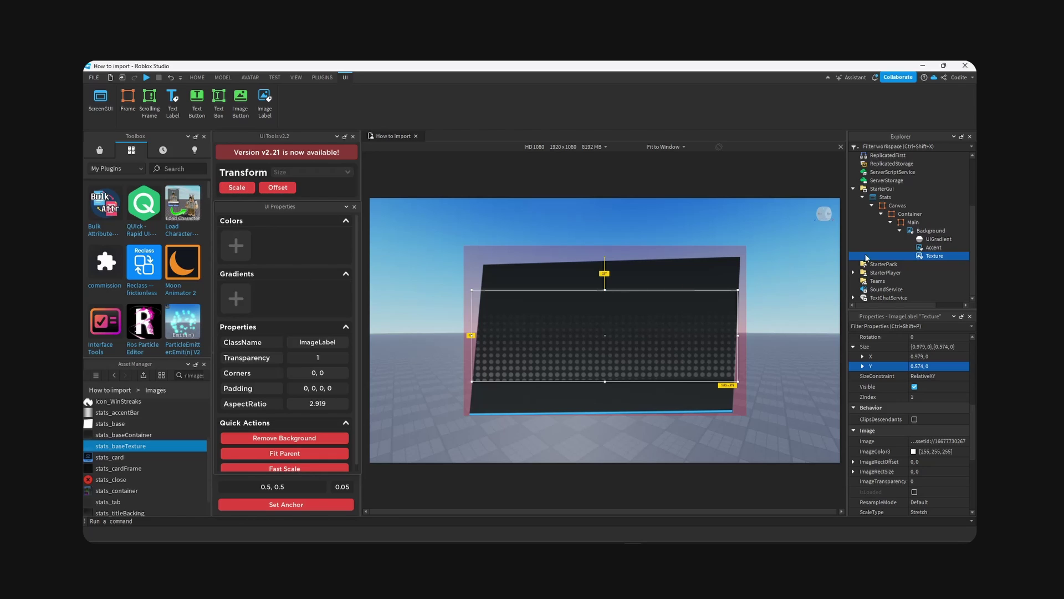
Step: Preview the layout on an iPhone 5 screen with the Accent bar sized in offset, and return to HD 1080
click(933, 247)
scroll(939, 444, up, 3)
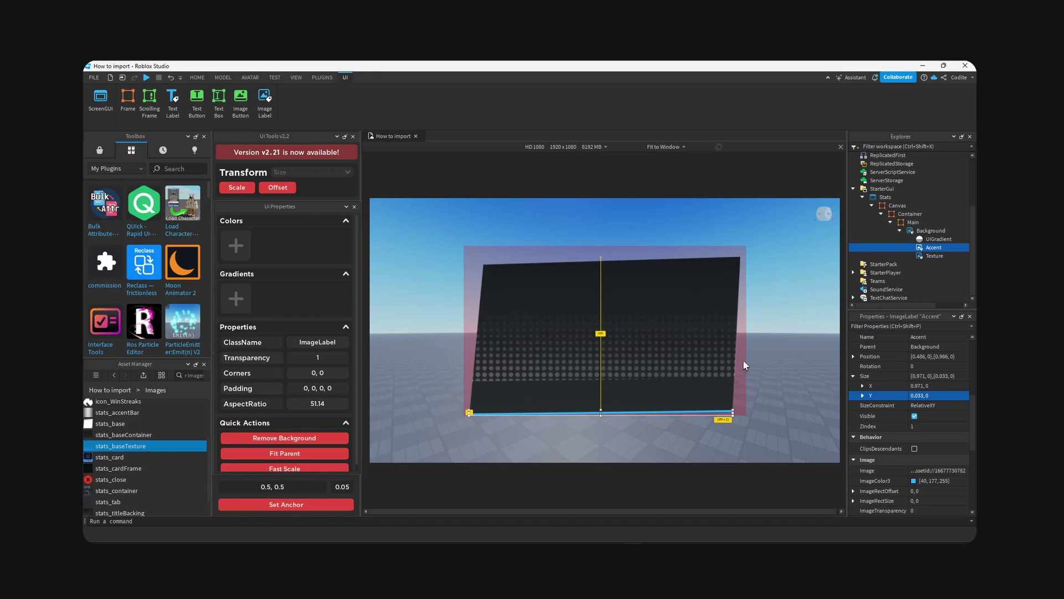
click(566, 147)
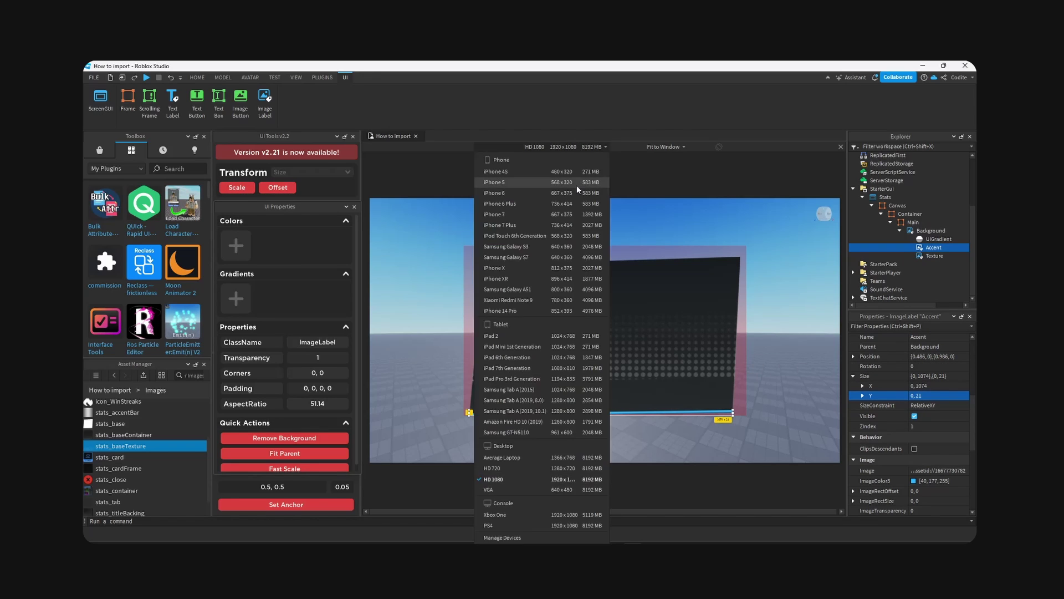
click(577, 184)
click(571, 147)
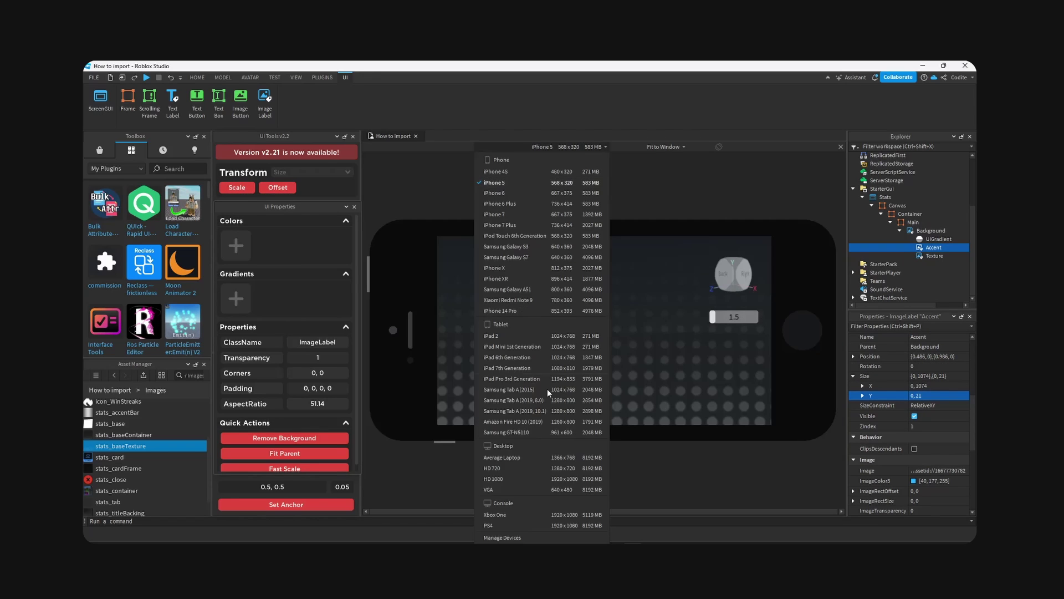
click(511, 481)
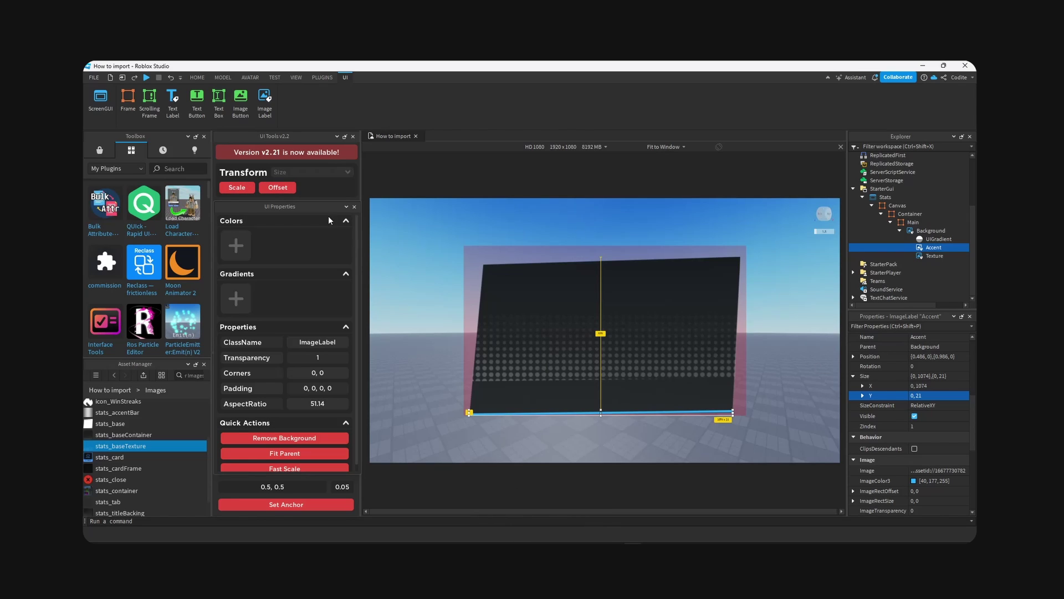
Step: Convert the sizes of the Accent and Background image labels from offset to scale
click(936, 238)
click(933, 247)
click(240, 189)
scroll(909, 411, down, 2)
click(931, 231)
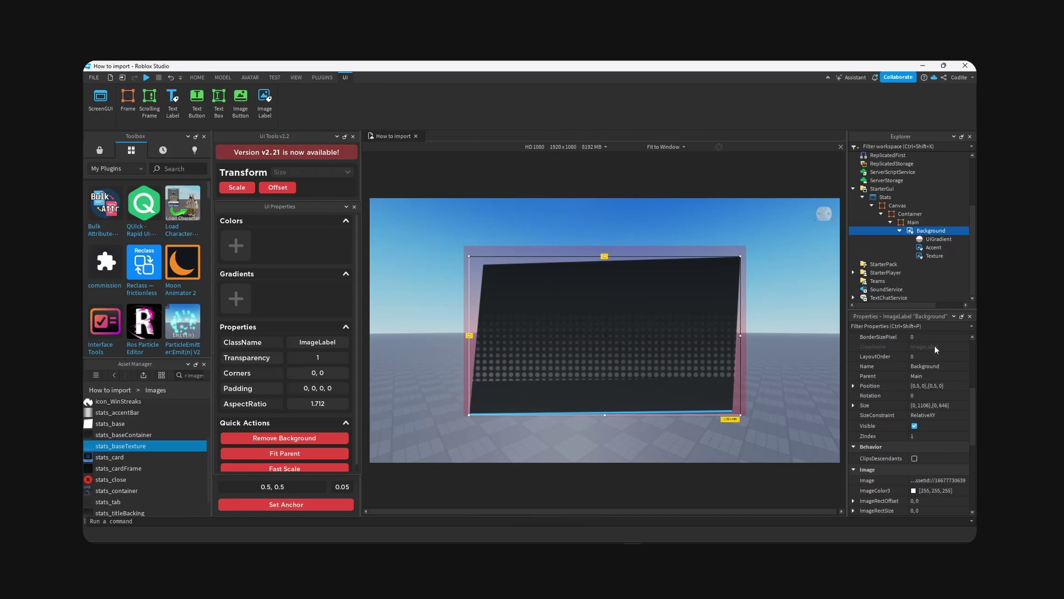
click(916, 222)
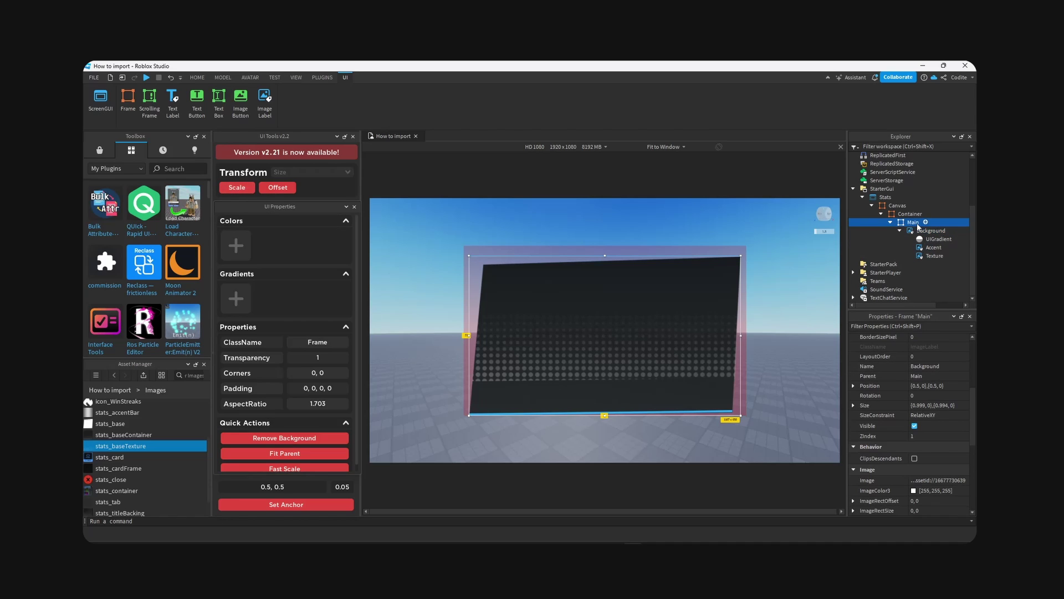
Step: Convert the Main frame's size from offset to scale and check the Container frame that holds it
click(236, 186)
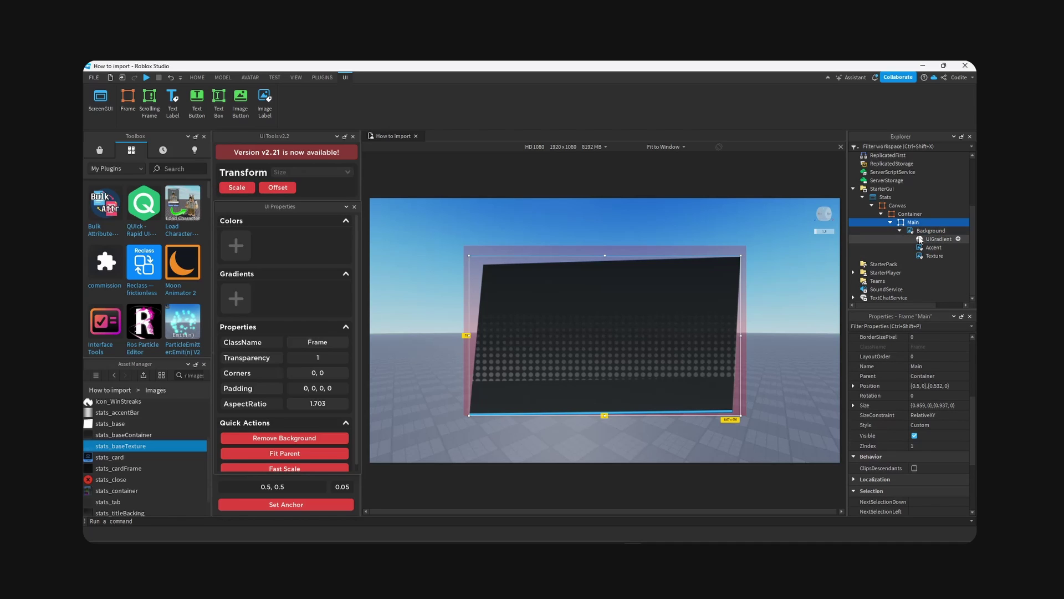
click(909, 215)
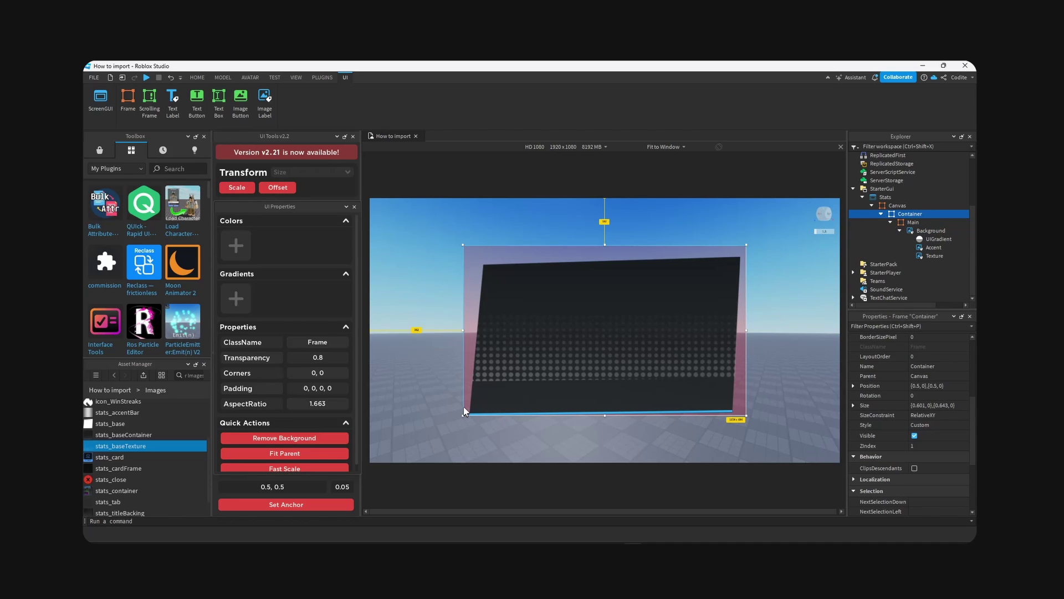
click(568, 201)
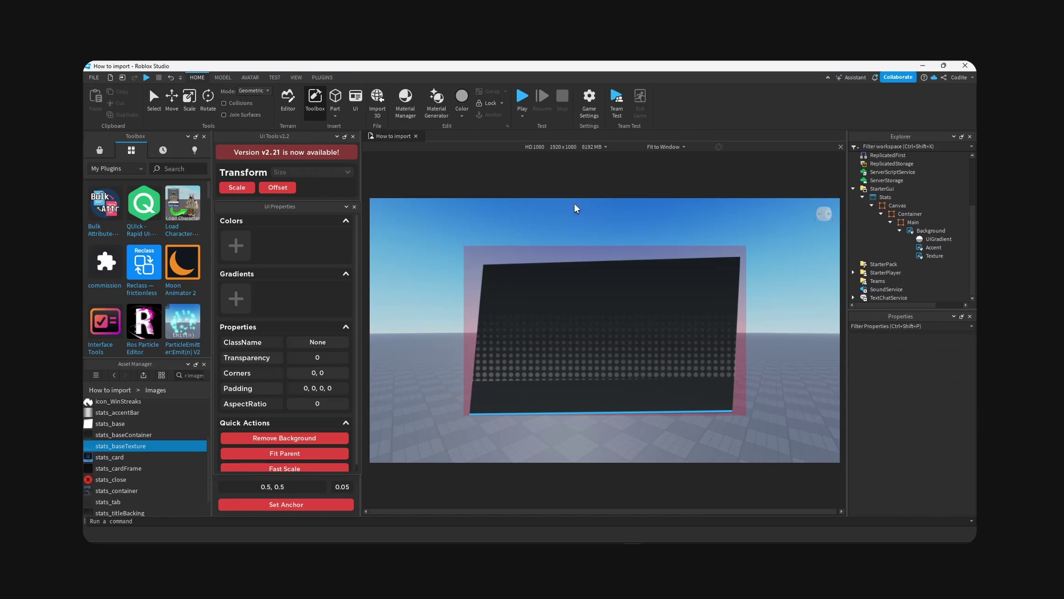
Step: Preview the layout on the iPhone 6 and iPad Pro 3rd Generation screens, and return to HD 1080
click(555, 147)
click(563, 200)
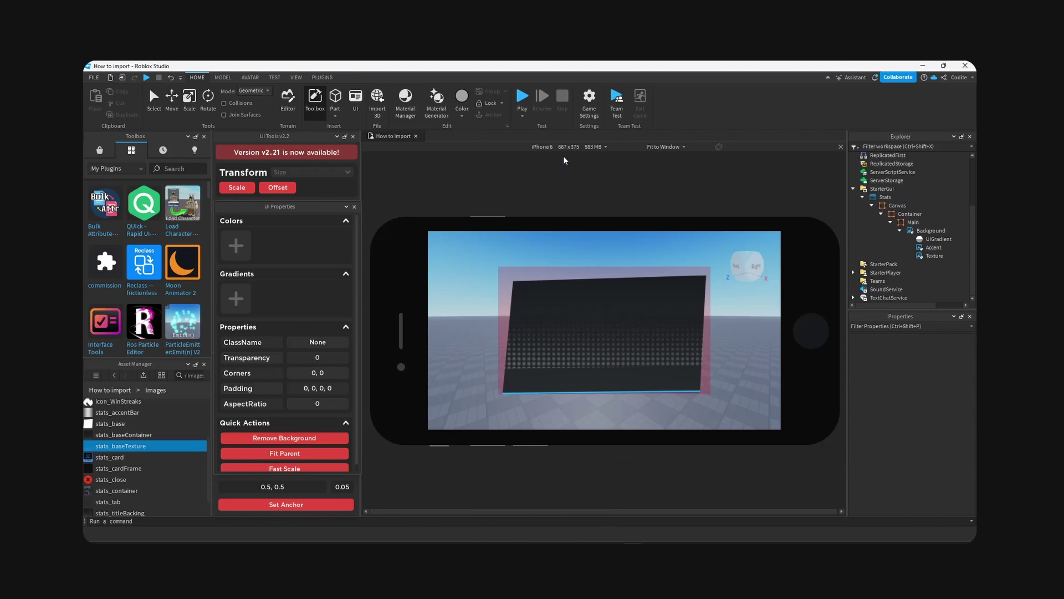
right_drag(689, 239, 689, 239)
click(604, 148)
click(549, 378)
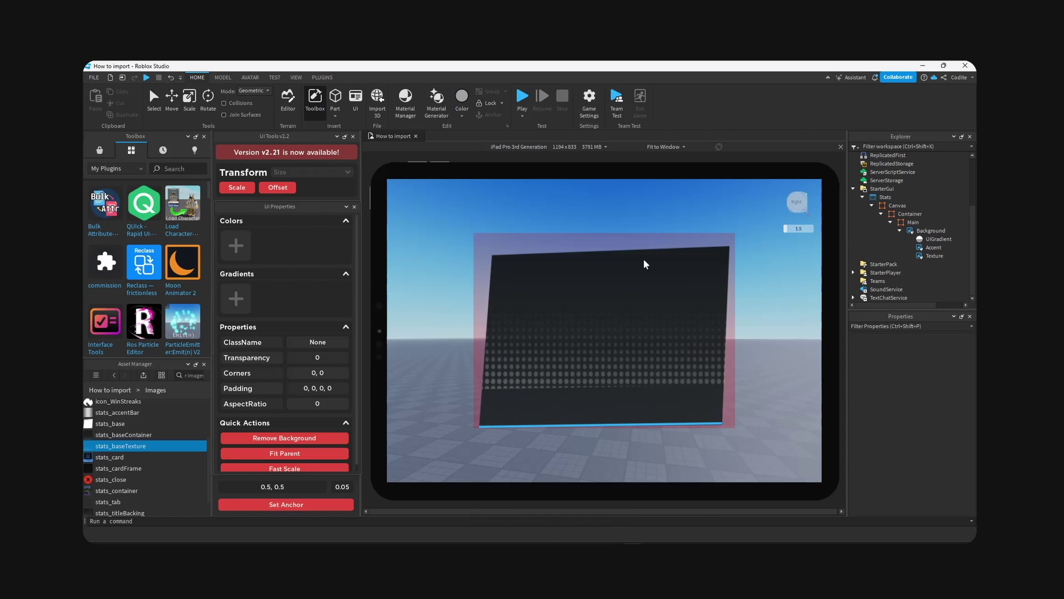
click(574, 147)
click(548, 430)
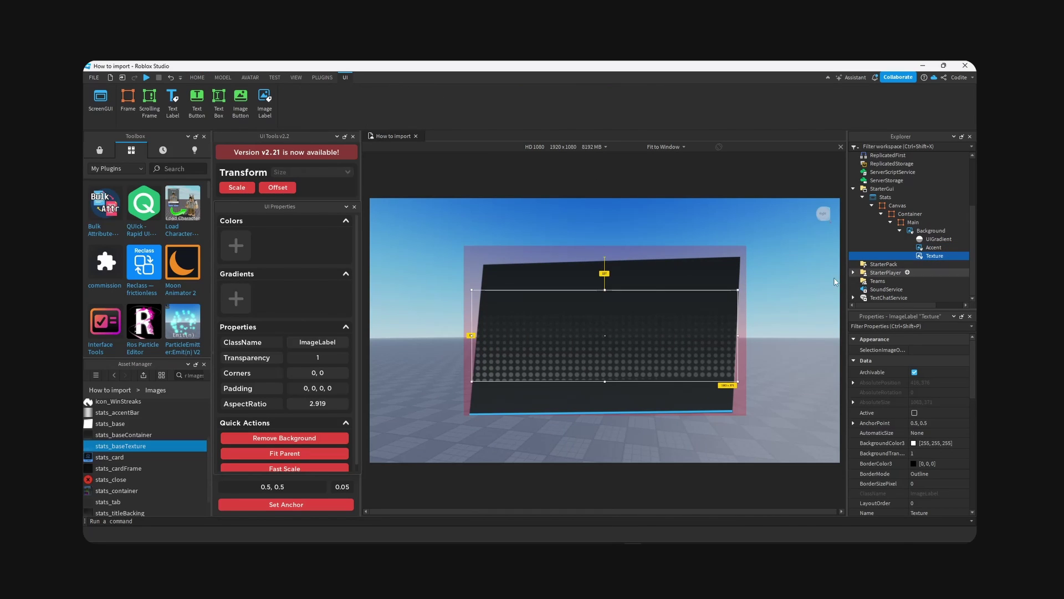
Step: Move the Texture label down so it sits on the lower edge of the Background panel, at about 0.489, 0.7 in scale
click(669, 369)
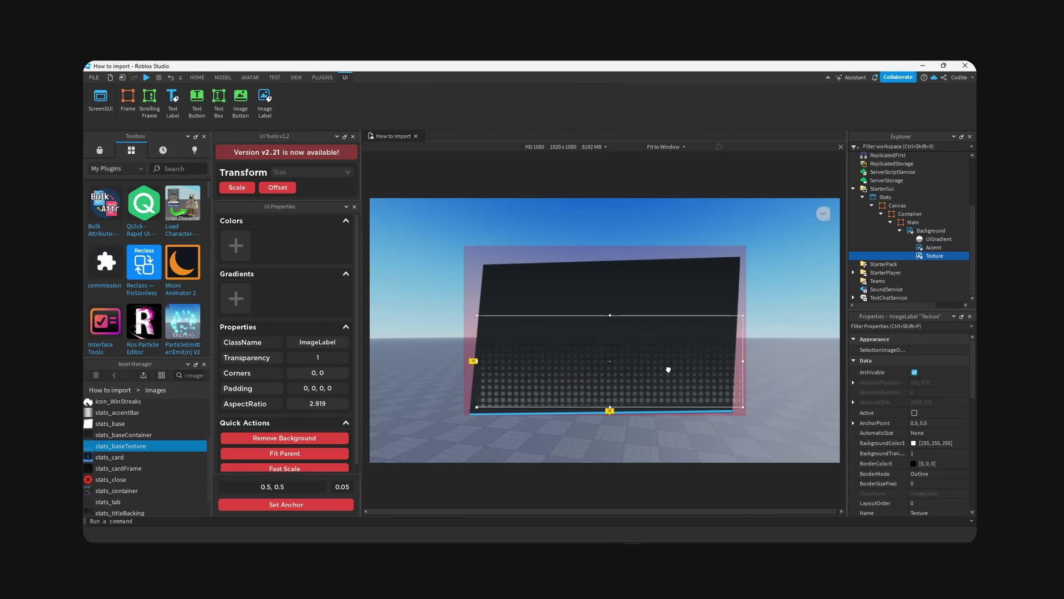
drag(669, 369, 660, 373)
scroll(929, 420, down, 5)
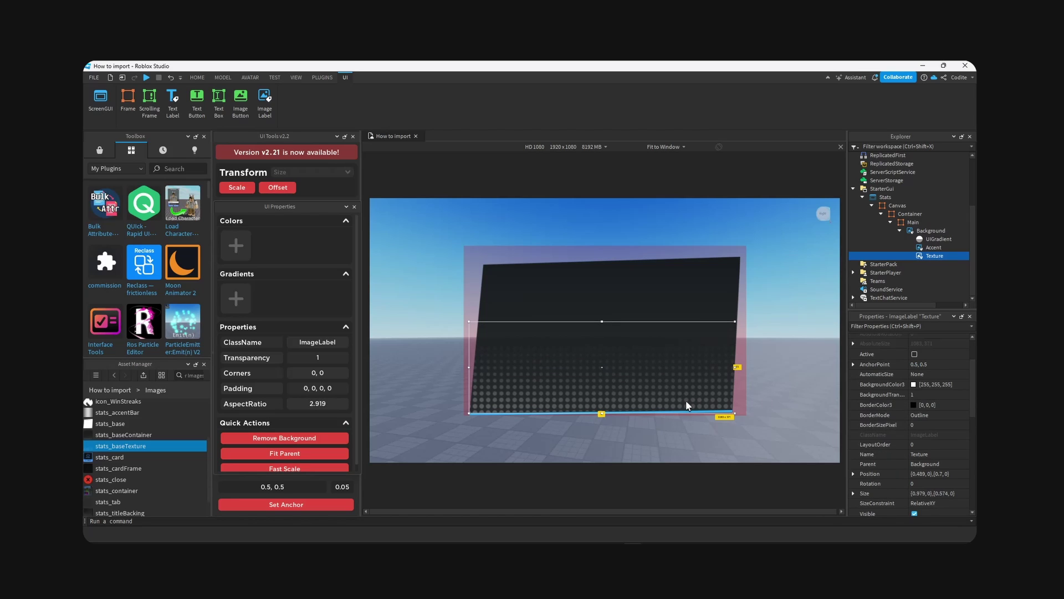
Step: Change the Texture label's image colour to a dark tone that blends into the panel
scroll(934, 431, down, 3)
click(913, 403)
drag(583, 212, 456, 284)
click(406, 356)
key(alt+Tab)
Step: Insert a new Frame inside the Main frame and name it Title
click(913, 248)
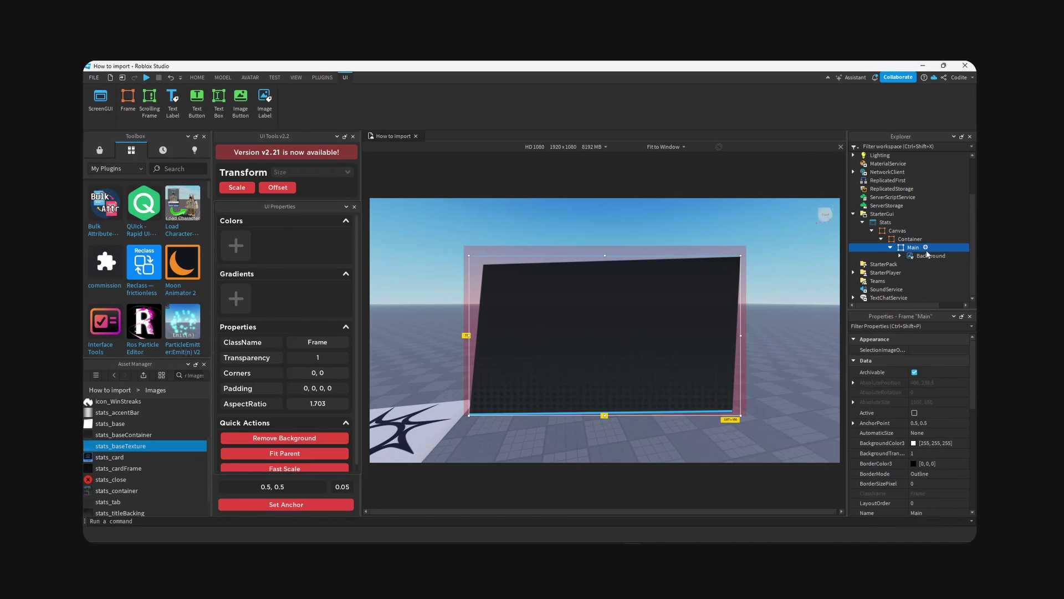
click(926, 248)
text(f)
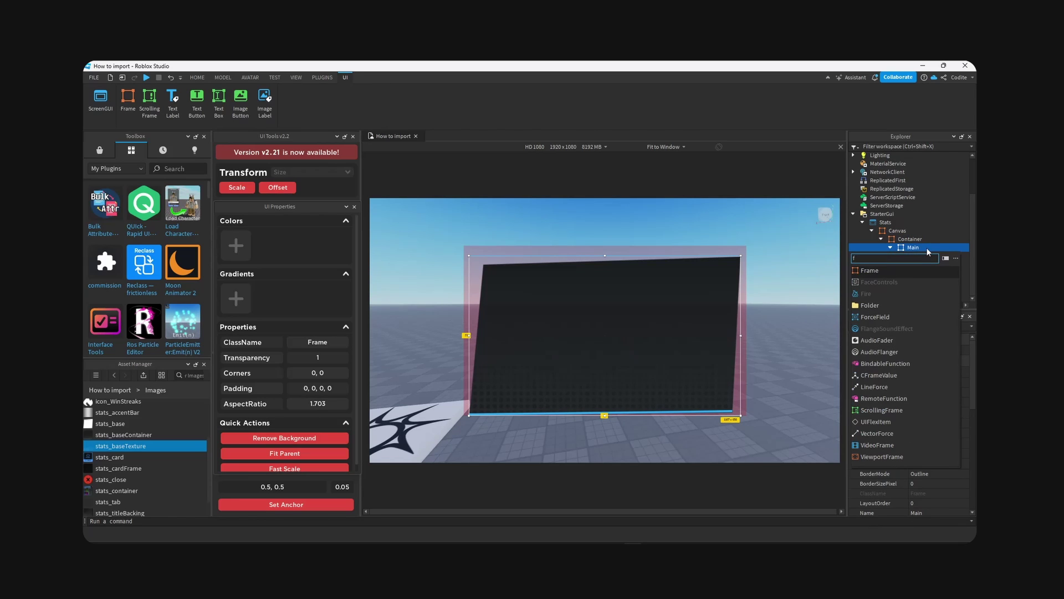
key(Return)
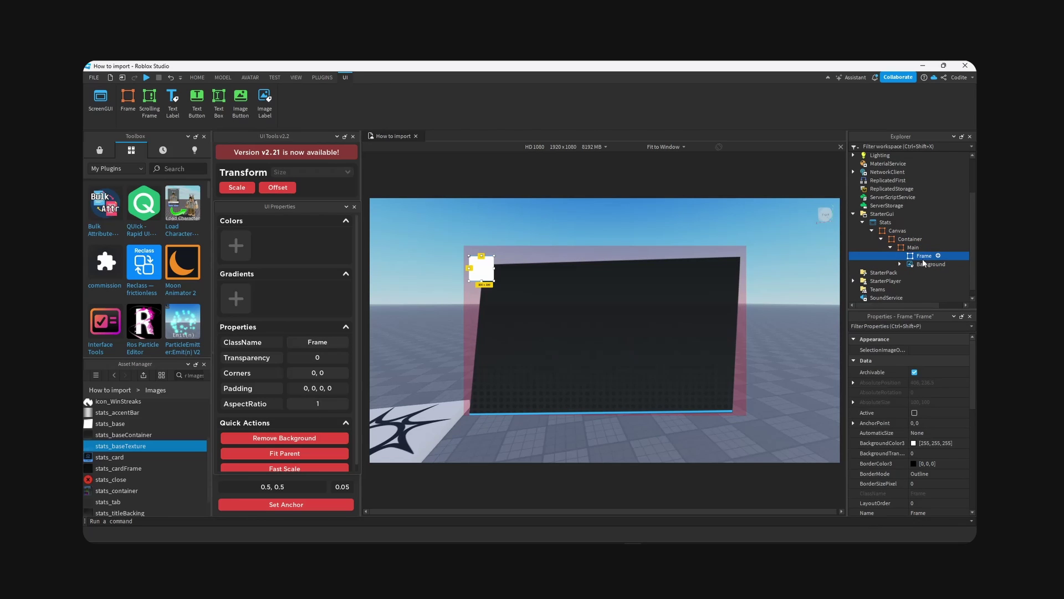
text(Title)
key(Return)
Step: Set the Title frame's size to 917 by 120 in offset
scroll(943, 433, down, 4)
double_click(956, 444)
text(917)
double_click(939, 451)
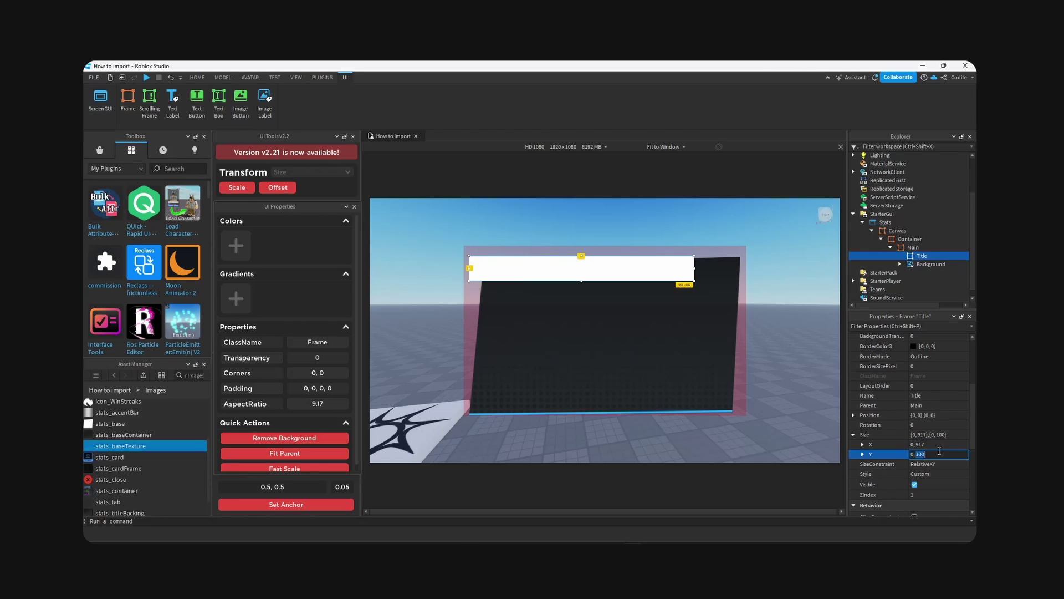
text(120)
key(Return)
Step: Centre the Title frame with a 0.5, 0.5 anchor, remove its background, and convert its size to scale
click(288, 505)
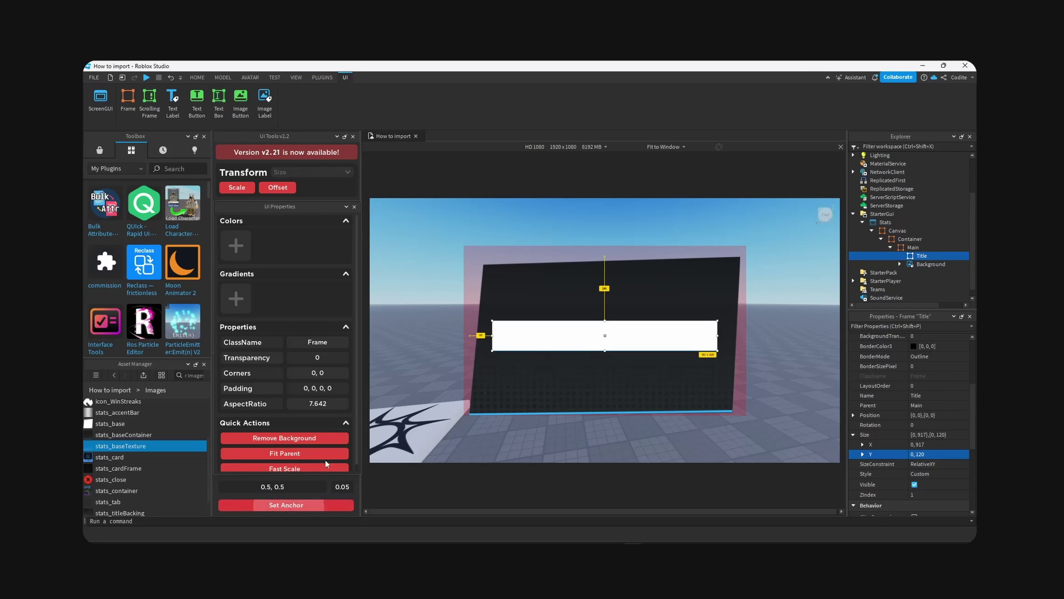
click(310, 438)
scroll(302, 377, down, 1)
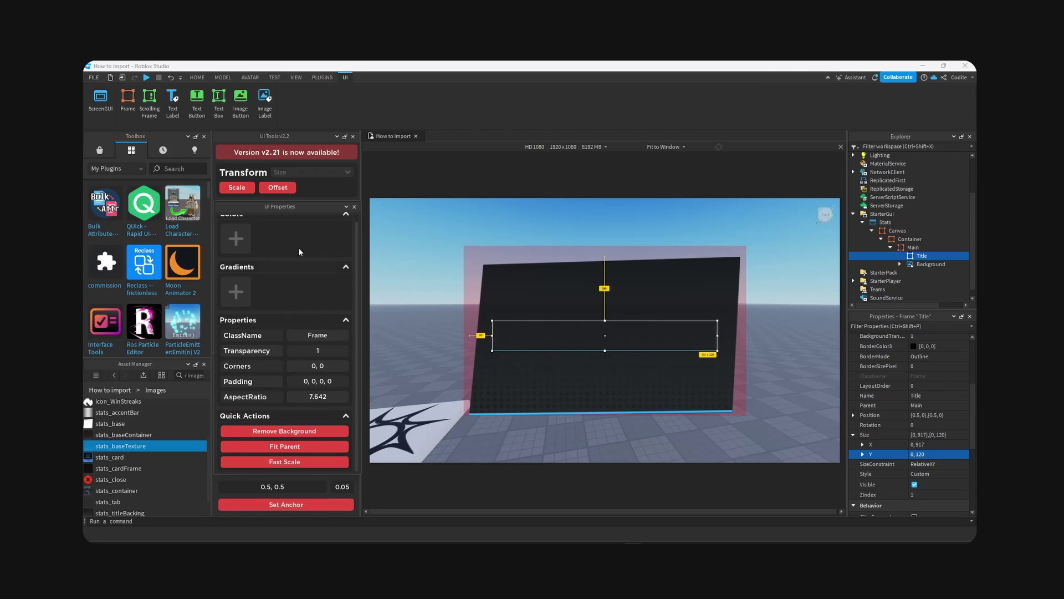
click(239, 188)
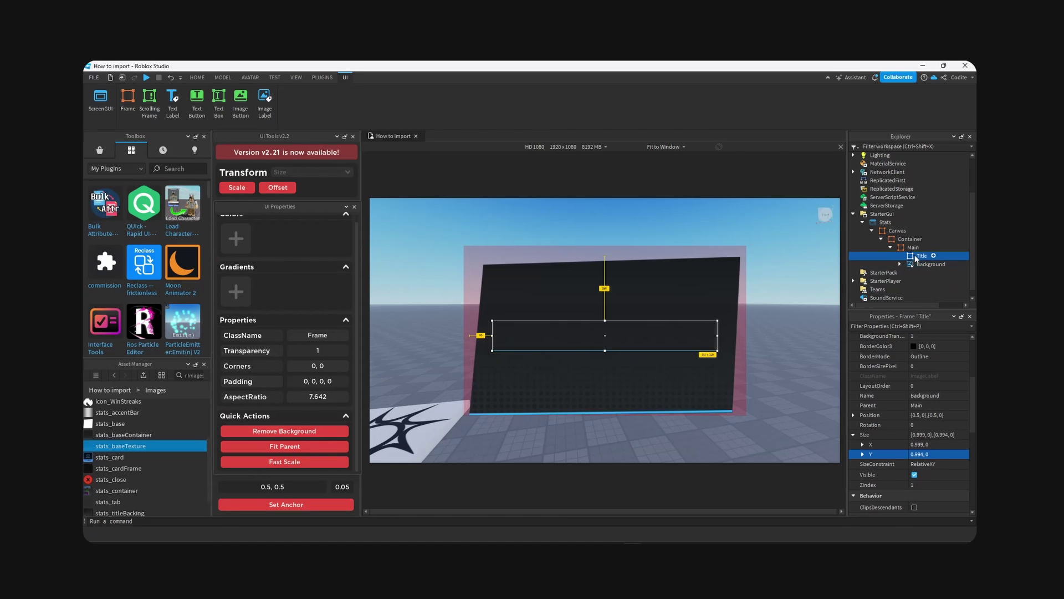
Step: Insert an ImageLabel named Backing inside the Title frame and centre it with a 0.5, 0.5 anchor
click(935, 255)
text(imag)
key(Return)
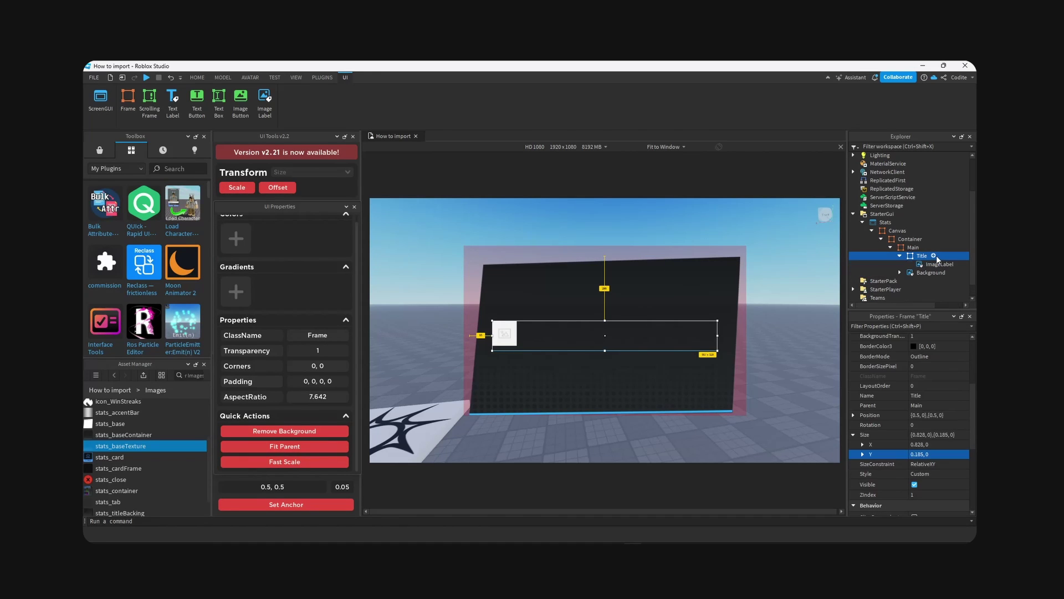
click(942, 266)
key(F2)
text(Backing)
key(Return)
click(290, 504)
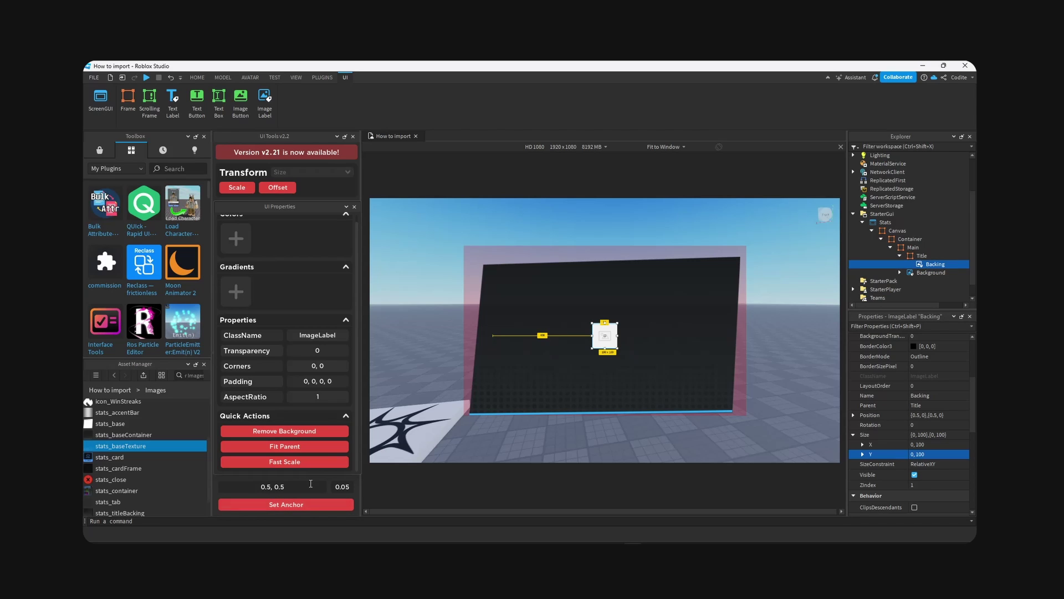
Step: Assign the stats_titleBacking image by its asset ID to Backing and fit the label to the Title frame without a background
scroll(168, 483, down, 1)
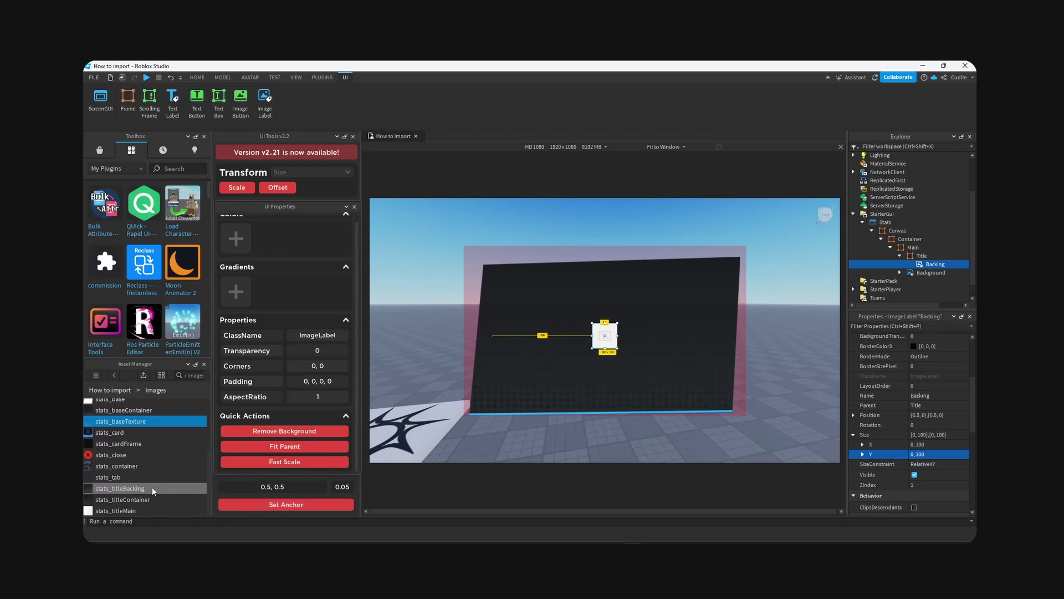
right_click(127, 488)
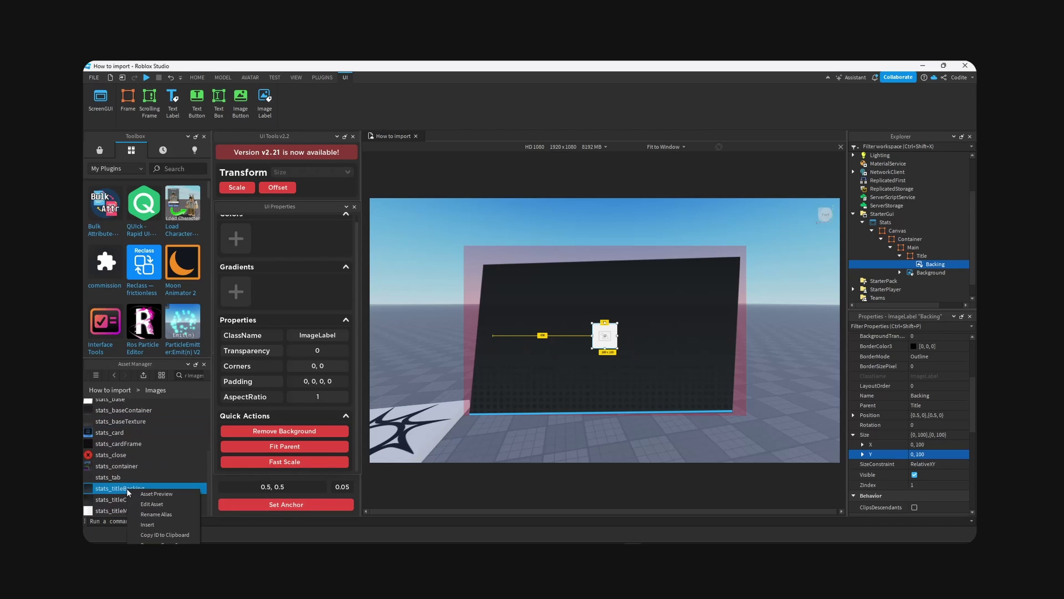
click(165, 534)
scroll(914, 421, down, 4)
click(915, 411)
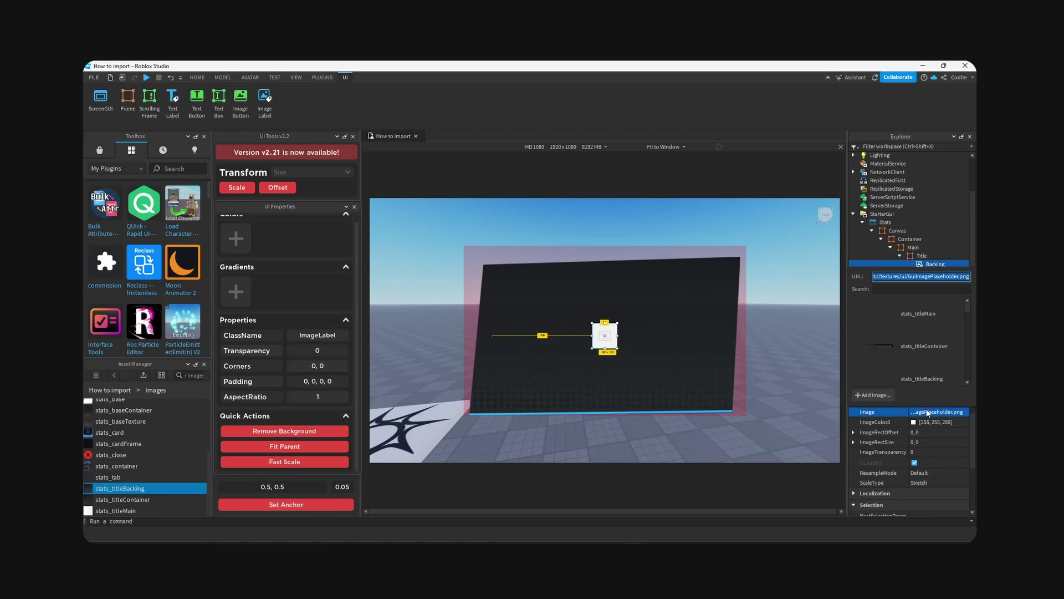
key(ctrl+v)
key(Return)
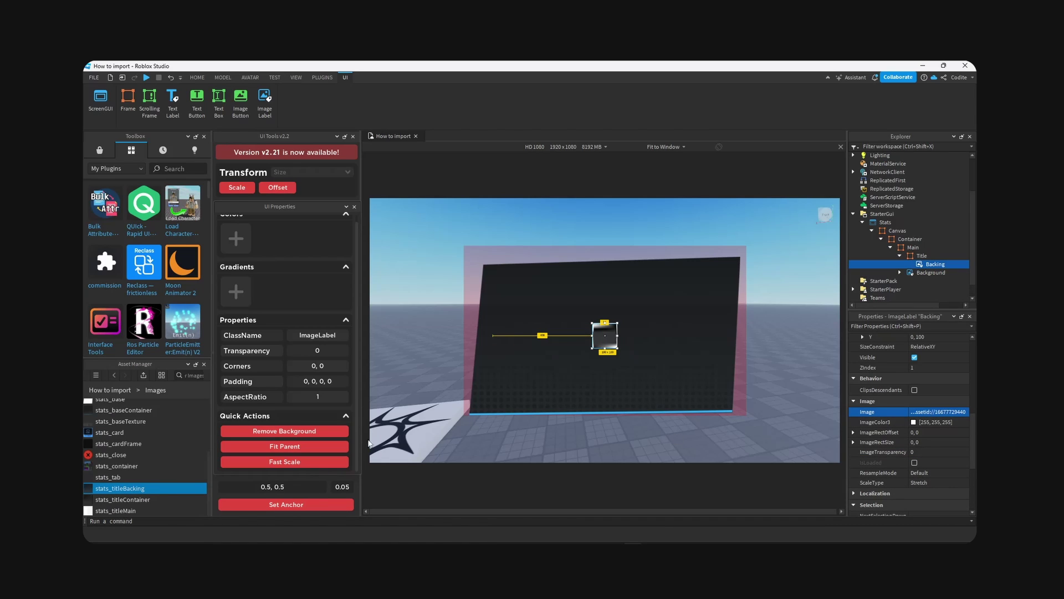
click(319, 446)
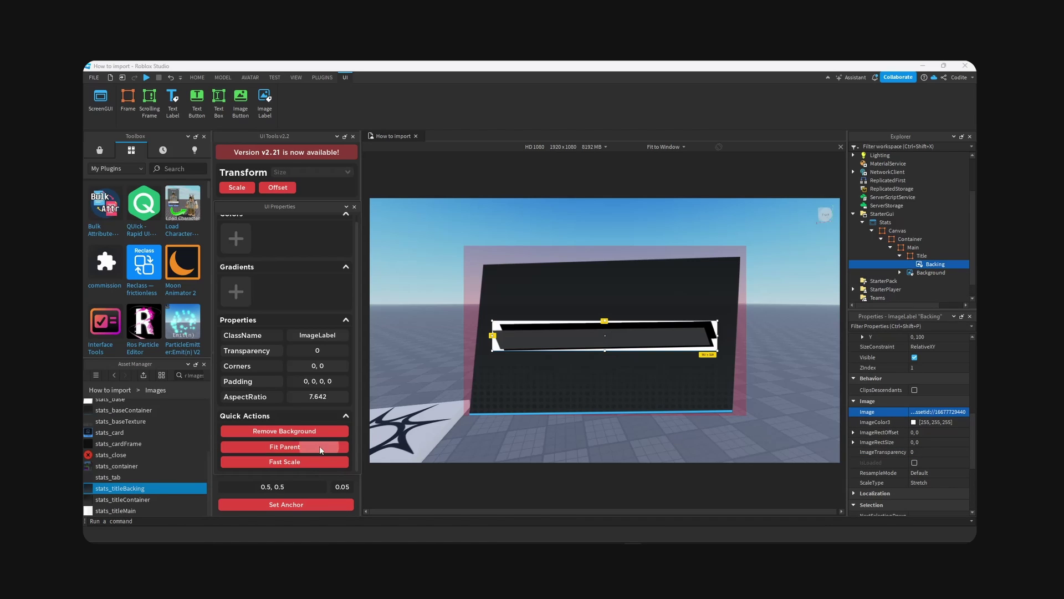
click(286, 433)
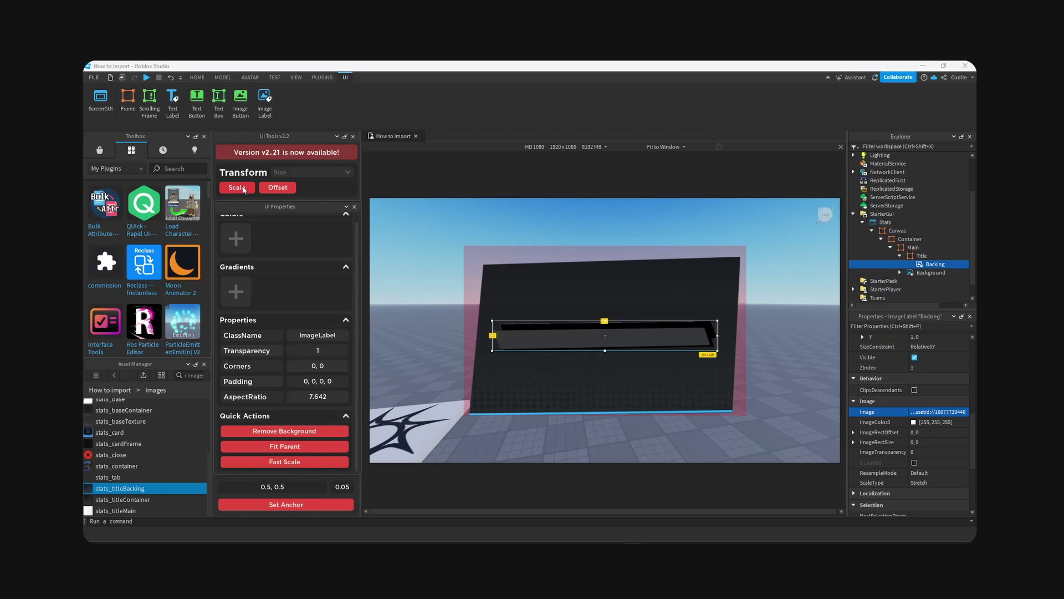
Step: Insert an ImageLabel inside Backing and name it Main
click(952, 265)
text(ima)
key(Return)
click(943, 272)
key(F2)
text(Main)
key(Return)
Step: Assign the stats_titleMain image by its asset ID to the title's Main label and remove its background
click(117, 509)
right_click(117, 510)
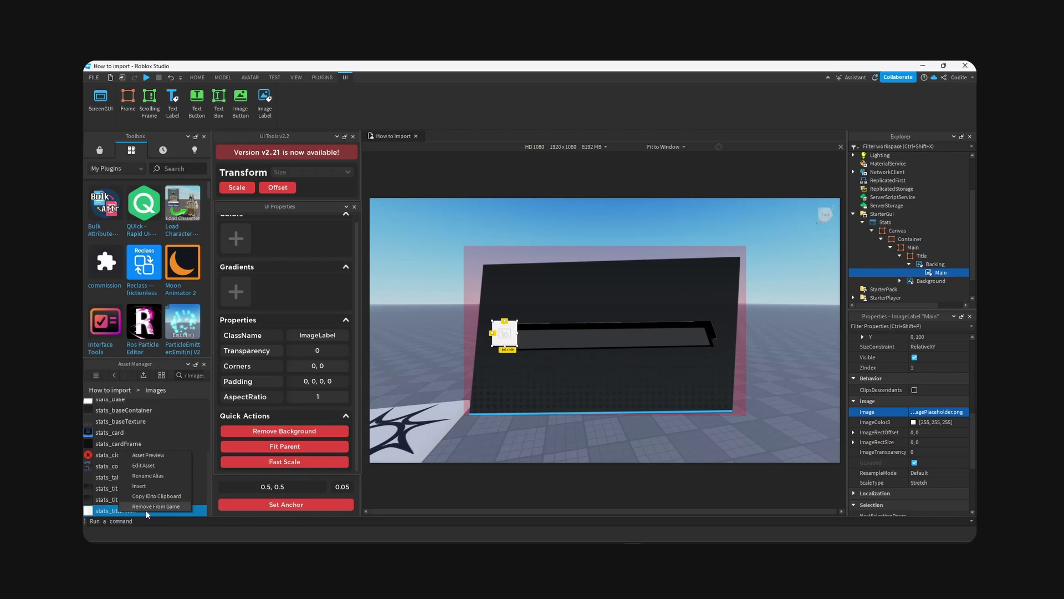
click(155, 498)
click(945, 413)
key(ctrl+v)
key(Return)
click(290, 431)
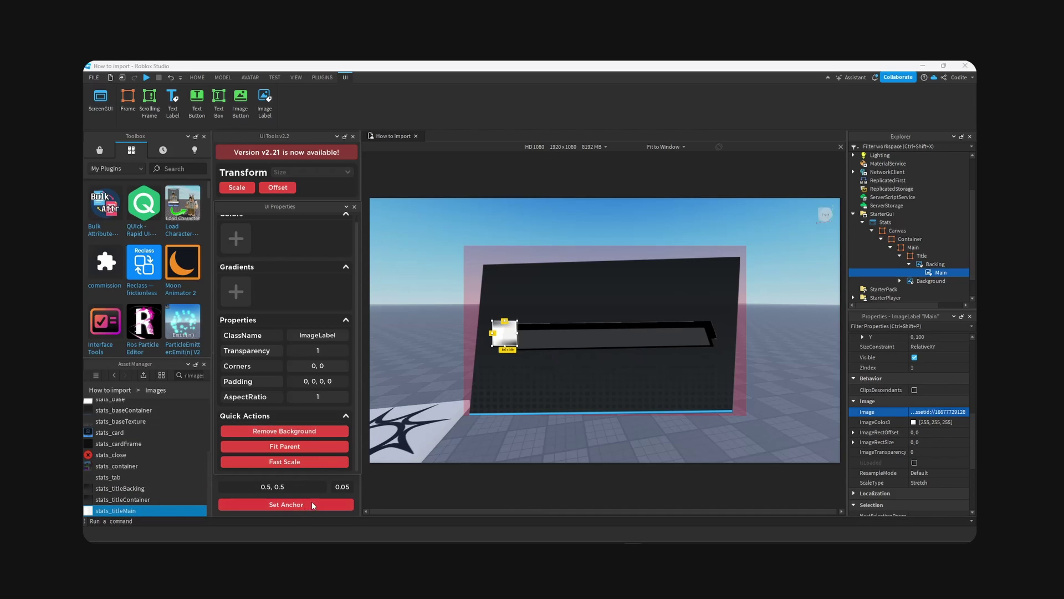
Step: Centre the title's Main label with a 0.5, 0.5 anchor and set its size to 889 by 87 in offset
click(313, 503)
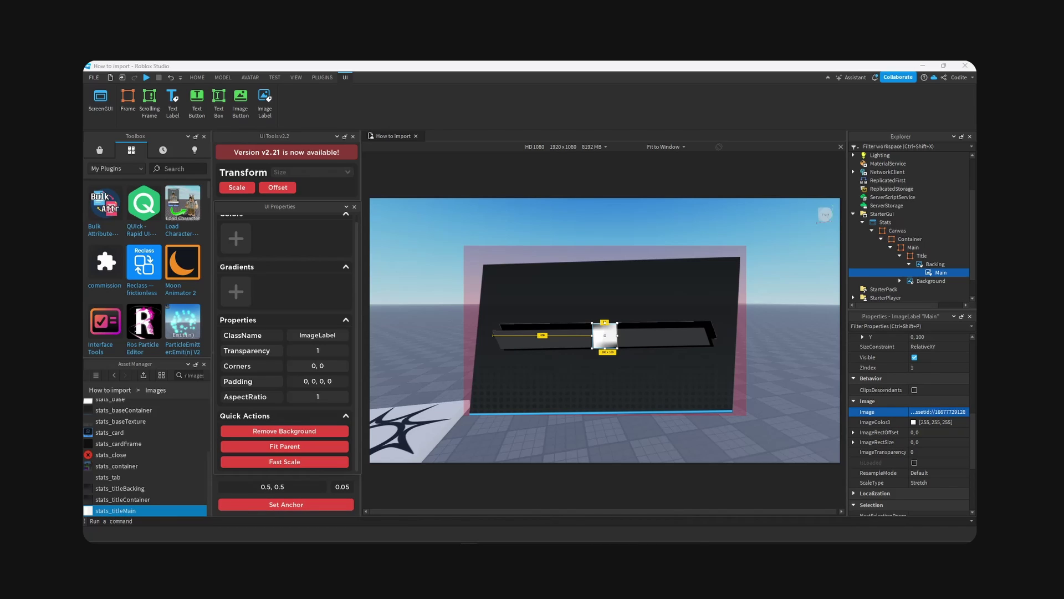
scroll(936, 388, up, 2)
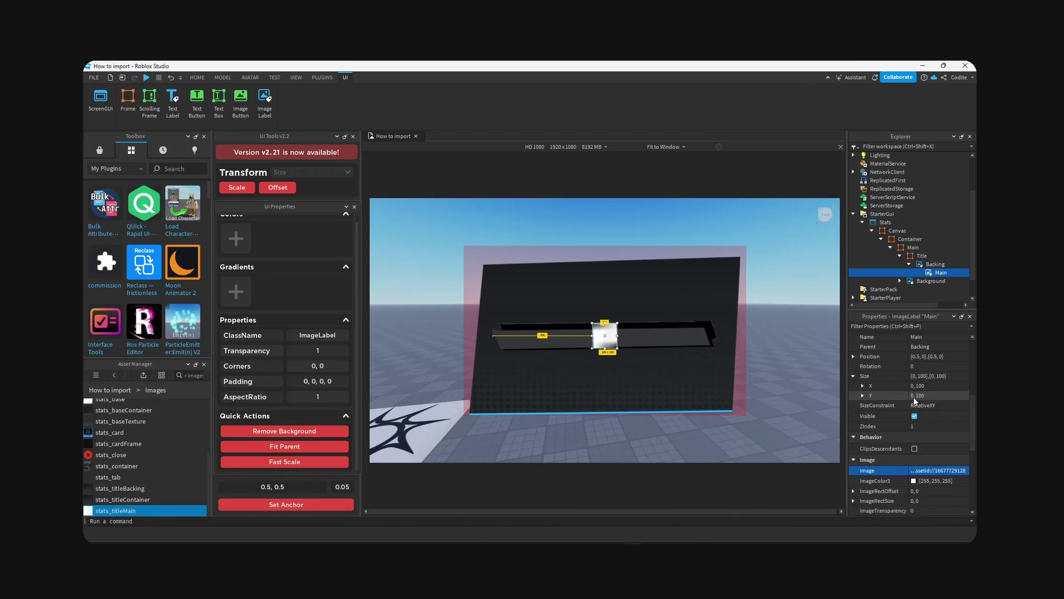
double_click(941, 386)
text(889)
double_click(950, 395)
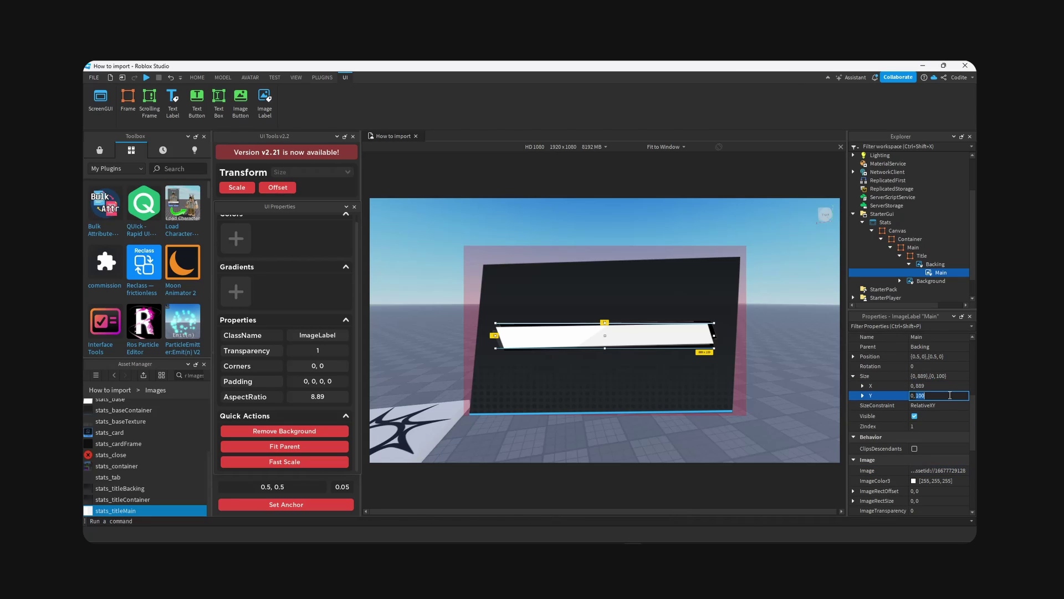
text(87)
key(Return)
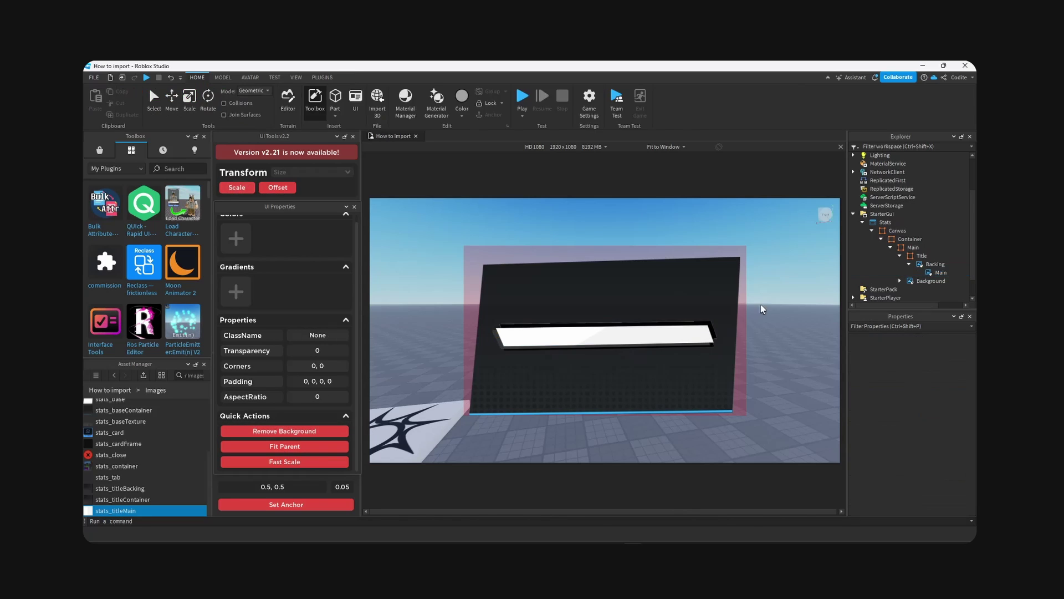
Step: Recolour the title's Main image to the blue of the Accent bar by sampling it from the screen
right_drag(777, 323, 778, 324)
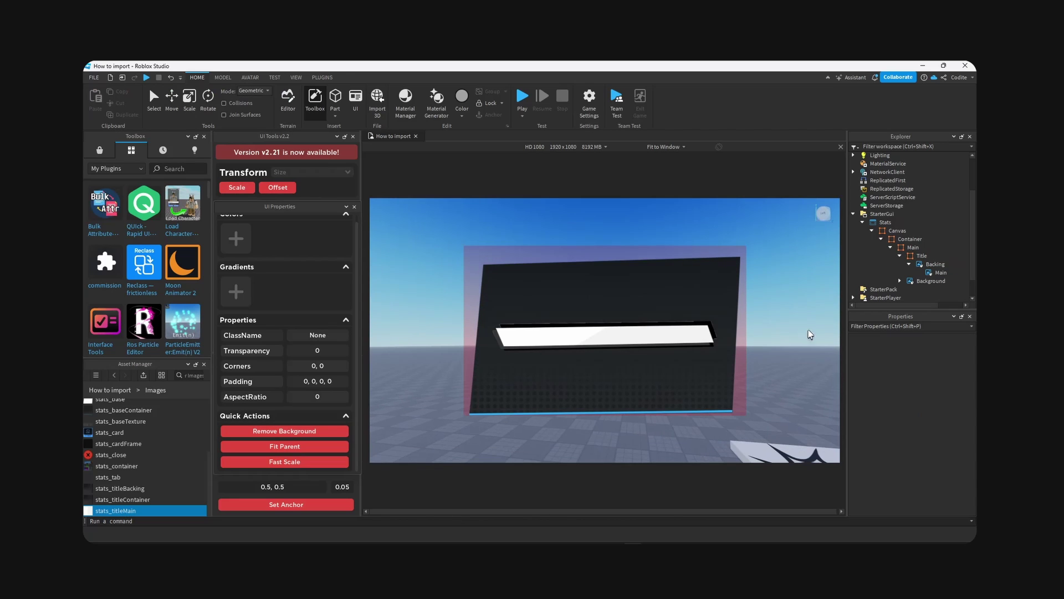
click(935, 272)
click(914, 461)
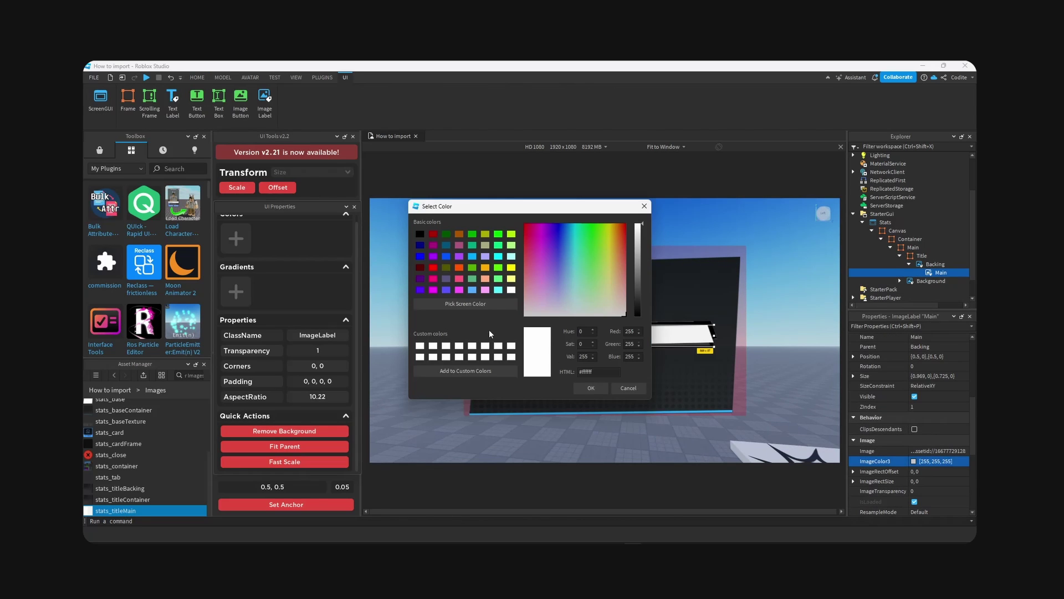
click(471, 303)
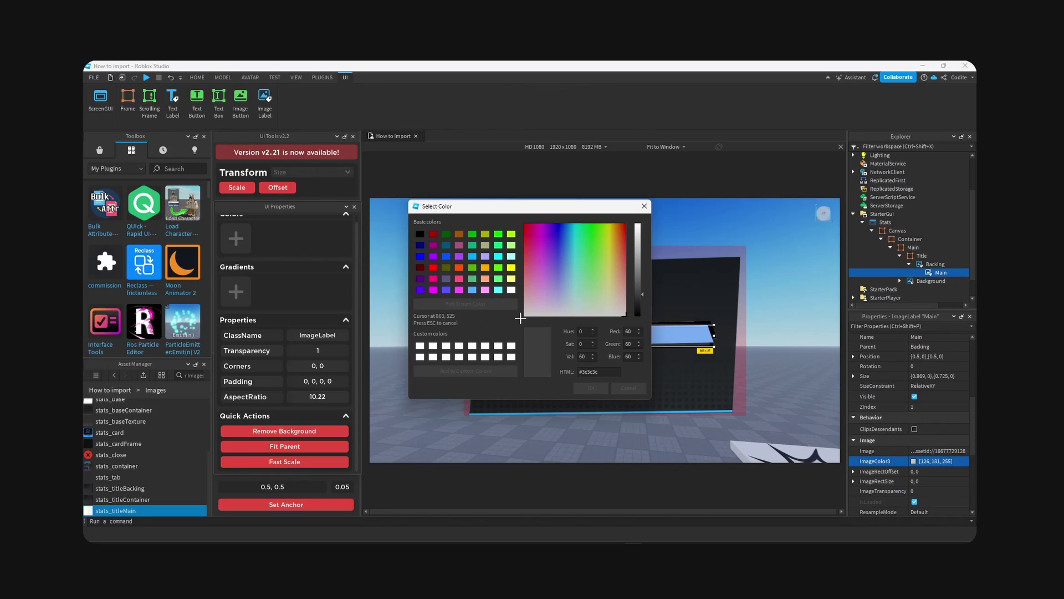
click(675, 411)
click(591, 388)
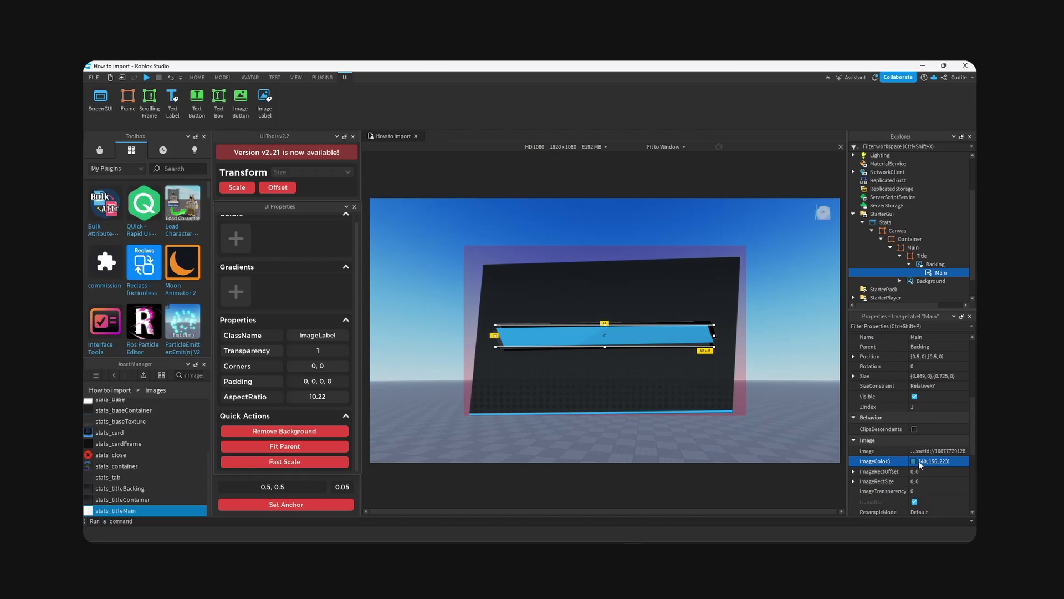
click(914, 461)
mouse_move(418, 215)
mouse_down()
mouse_move(420, 204)
mouse_move(418, 231)
mouse_up()
click(421, 191)
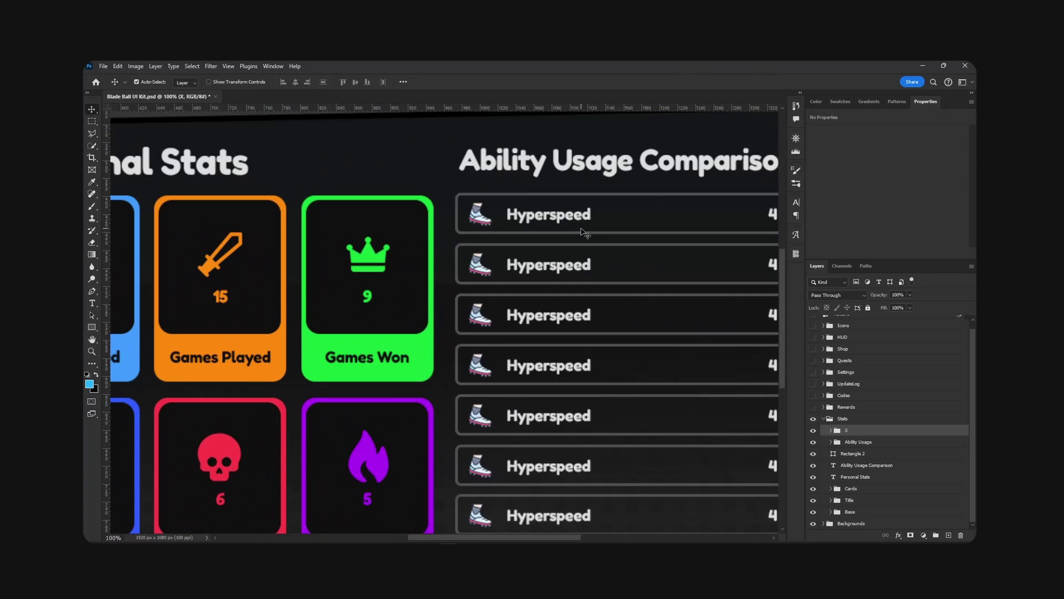
Step: Add guides along the lower and right edges of the six-card Personal Stats grid
key(space)
drag(369, 250, 609, 148)
drag(480, 195, 498, 229)
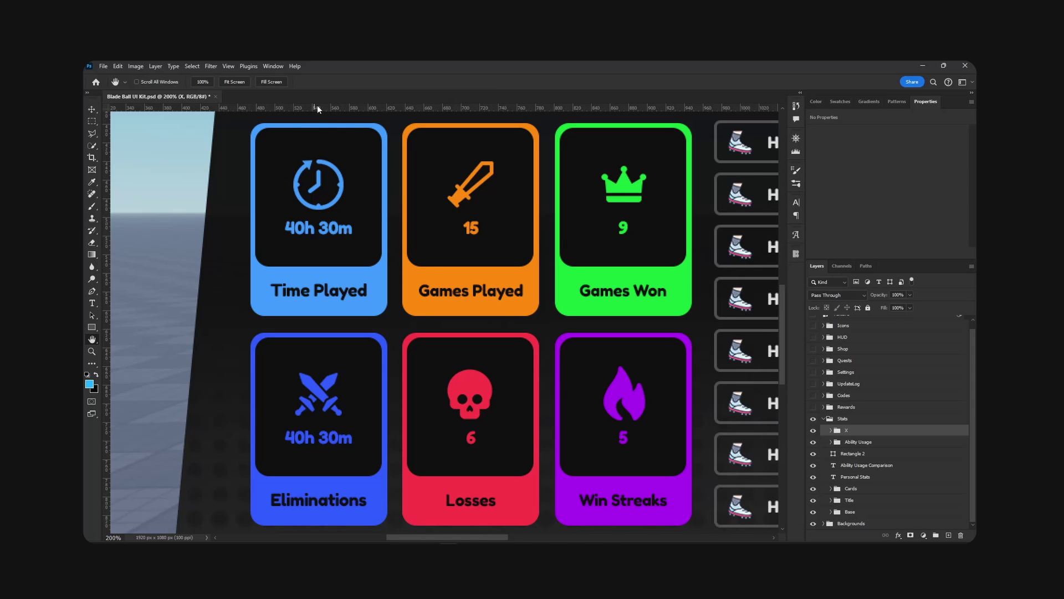
drag(318, 110, 444, 527)
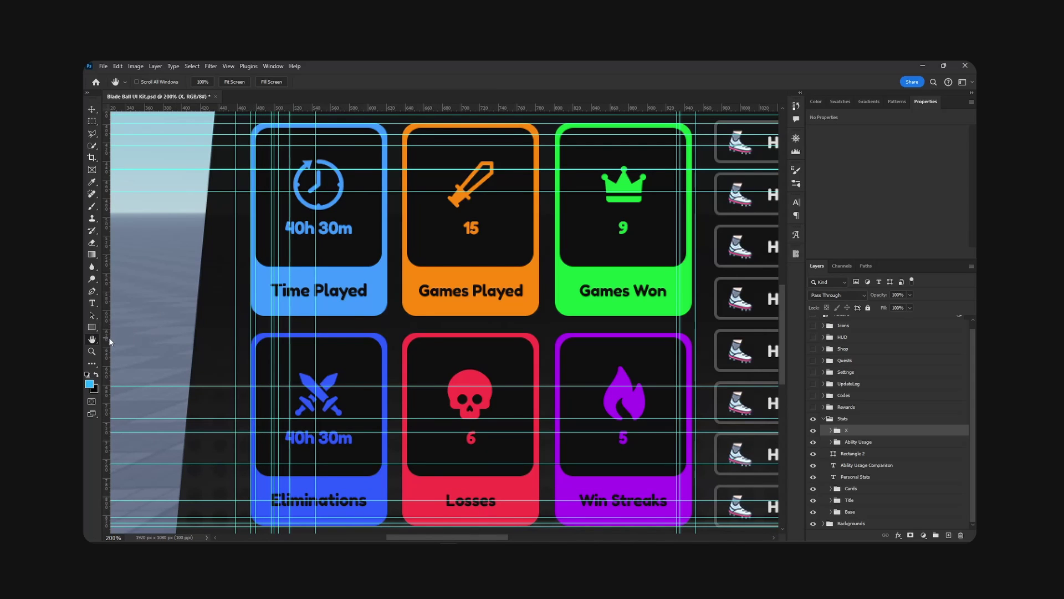
drag(109, 341, 692, 335)
key(ctrl+minus)
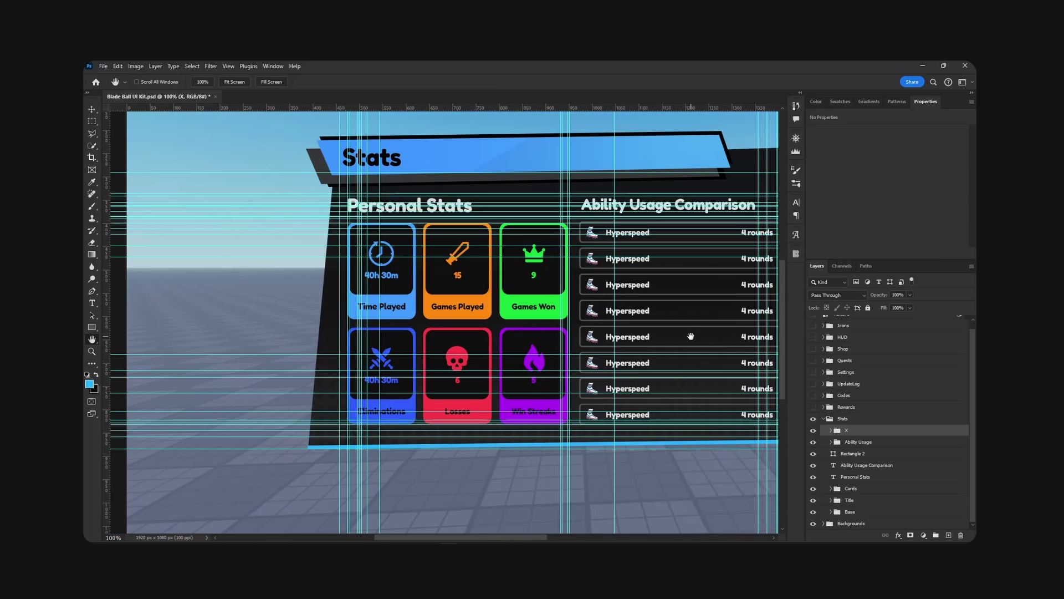
key(ctrl+plus)
Step: Measure the whole six-card grid with a Rectangular Marquee selection from corner to corner
click(91, 124)
right_click(95, 121)
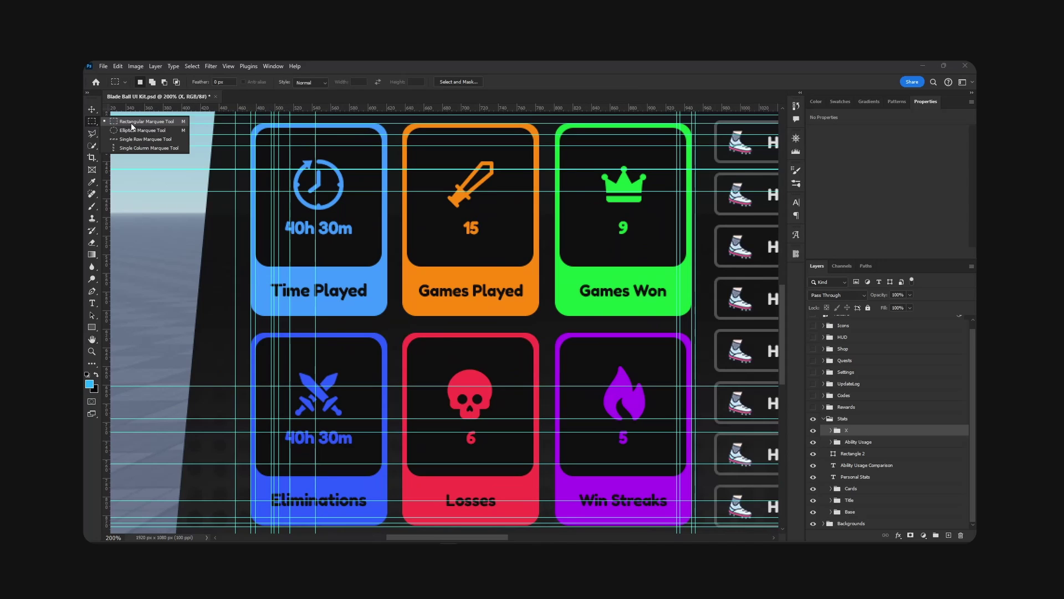
click(167, 124)
mouse_move(251, 123)
mouse_down()
mouse_move(670, 310)
mouse_move(674, 481)
mouse_move(690, 526)
mouse_up()
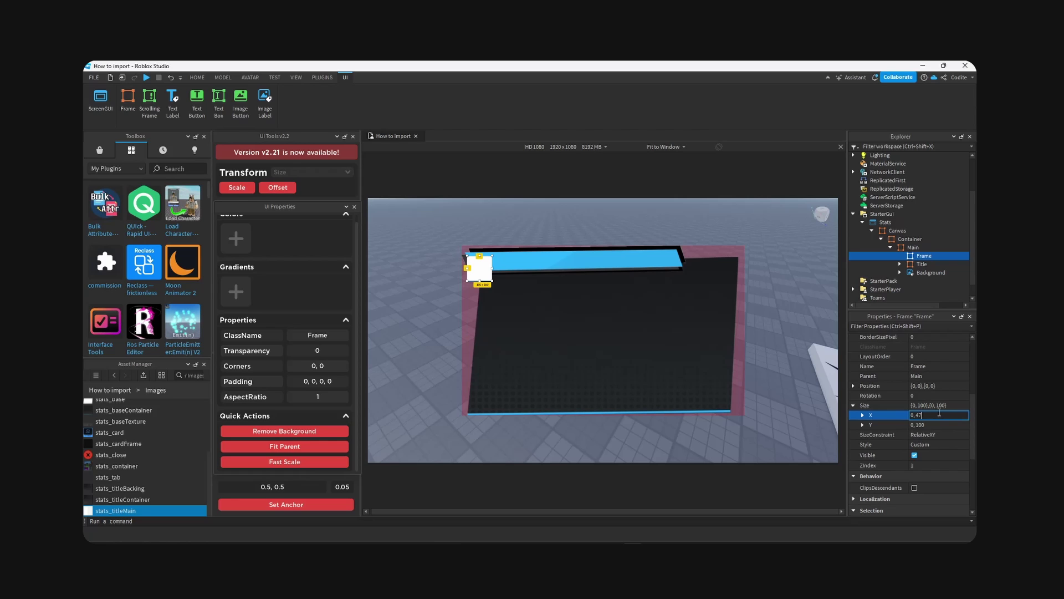
Step: Set the new frame's size to 474 by 434 in offset
key(Return)
text(43)
key(Return)
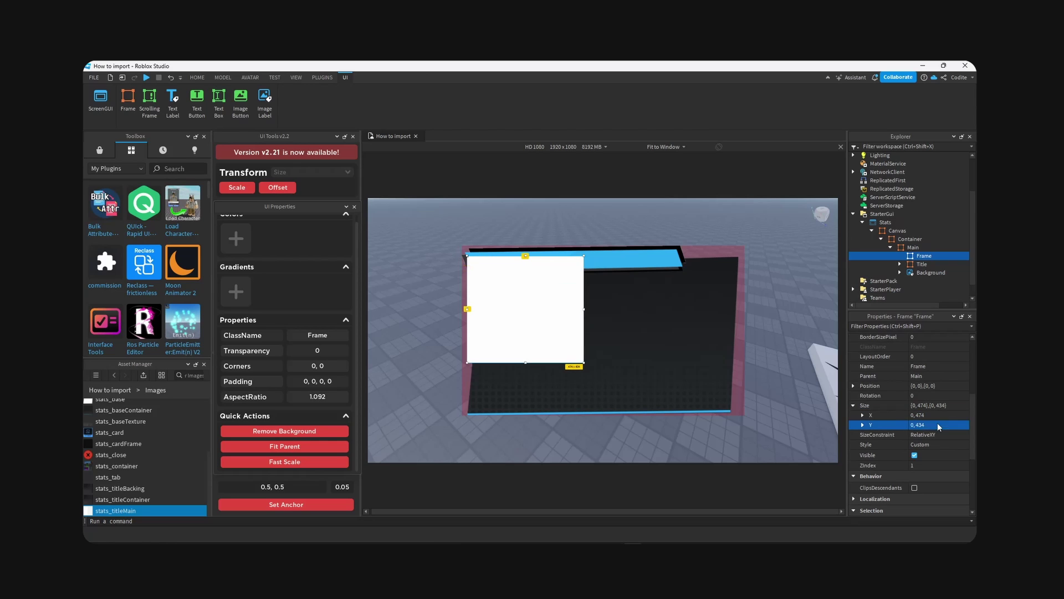
Step: Anchor the frame at 0.5, 0.5, place it in the lower-left area of the stats panel, and name it Cards
click(336, 504)
drag(613, 345, 564, 356)
text(Cards)
key(Return)
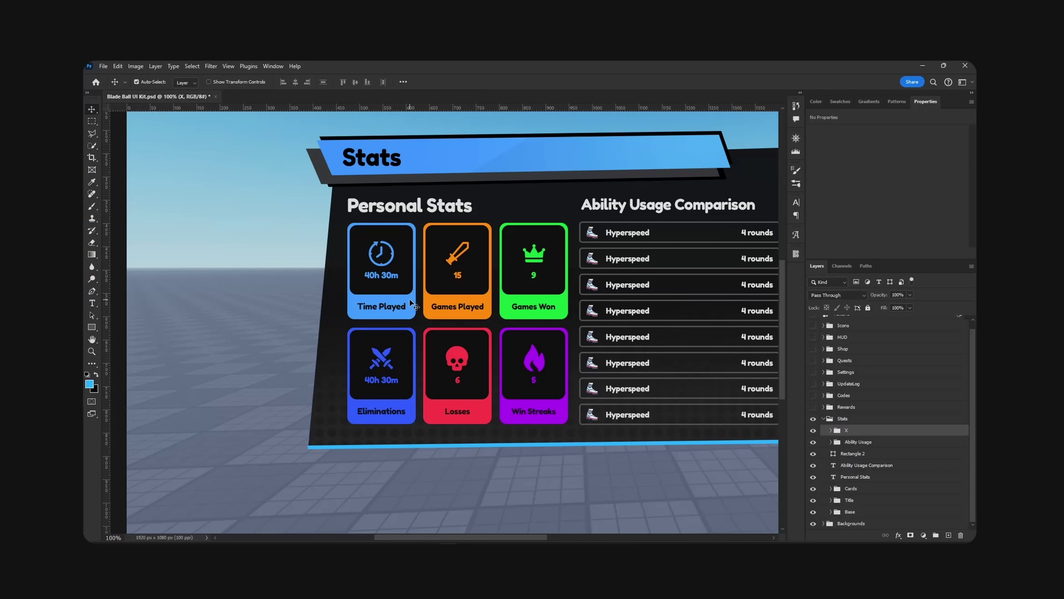
Step: Select the Time Played card's background rectangle and toggle its visibility to identify it and read its dimensions
ctrl+click(409, 298)
scroll(898, 425, down, 3)
click(812, 489)
click(812, 490)
click(812, 489)
click(813, 489)
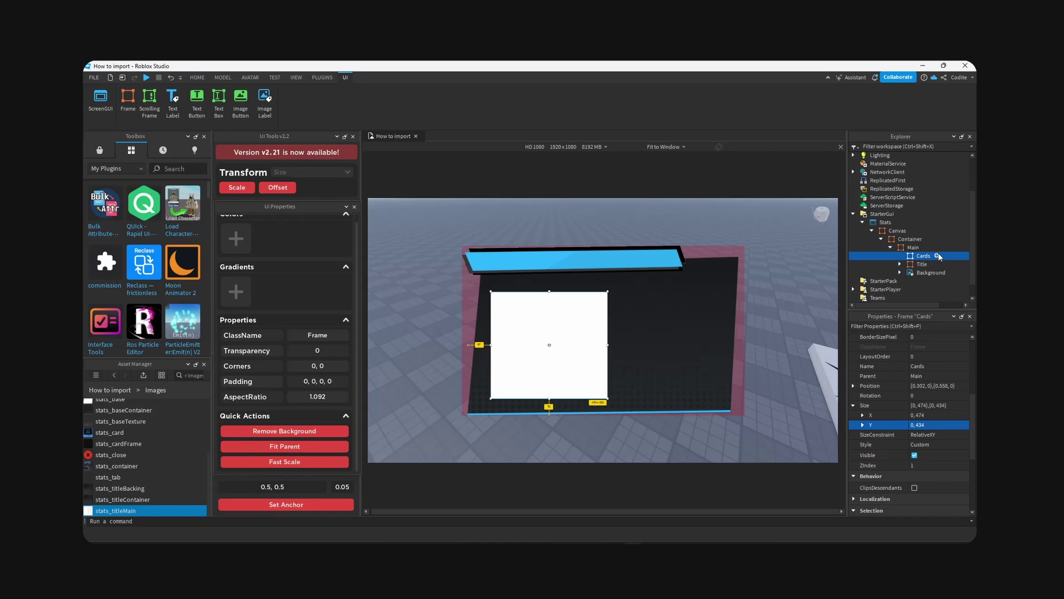
Step: Insert a Frame inside Cards and set its size to 107 by 206 in offset
click(939, 255)
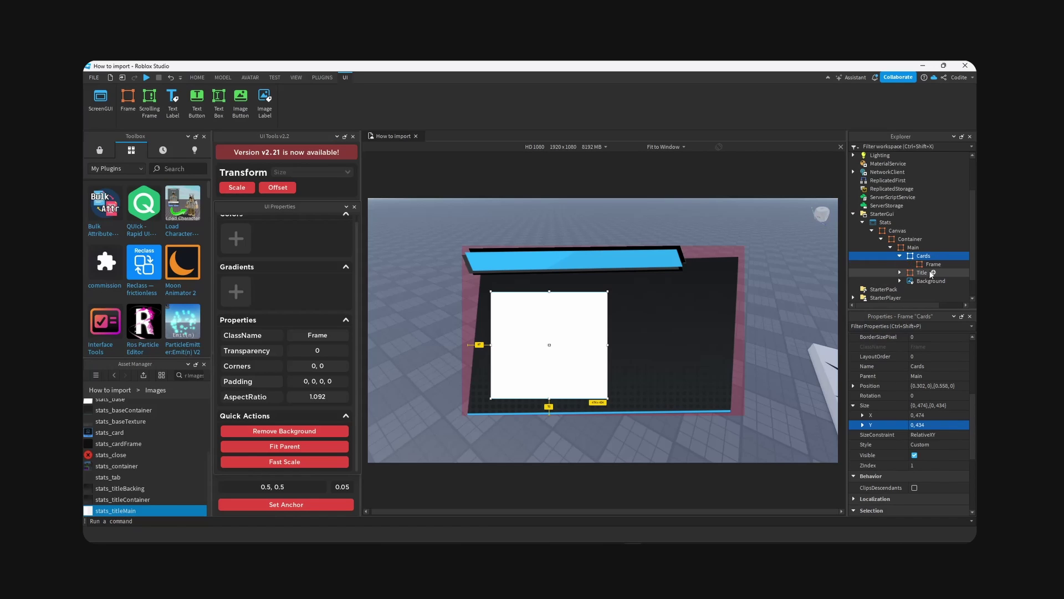
click(933, 264)
click(942, 415)
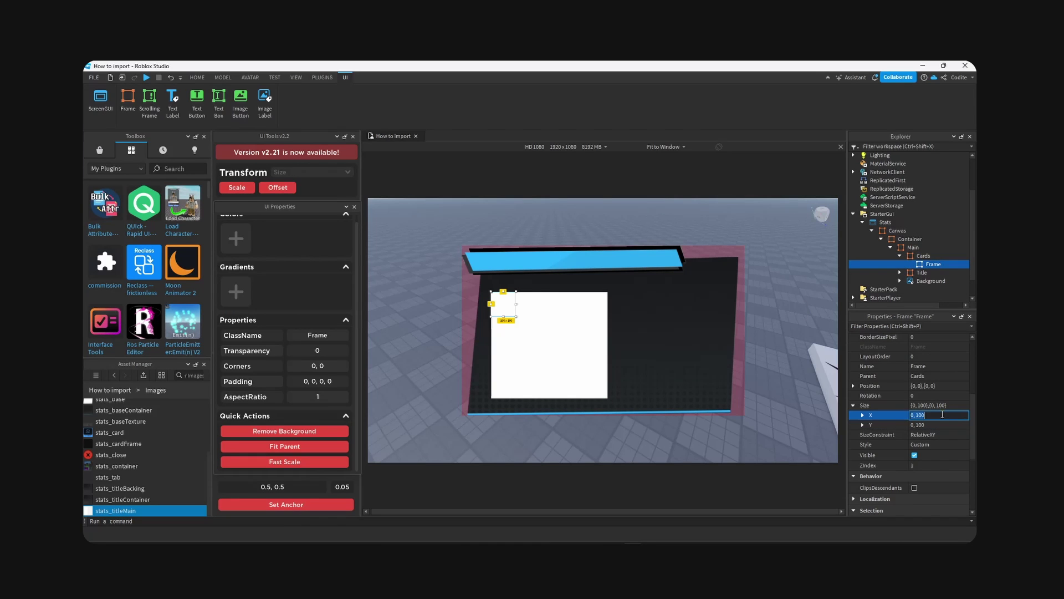
text(0,107)
click(941, 423)
text(0,206)
key(Return)
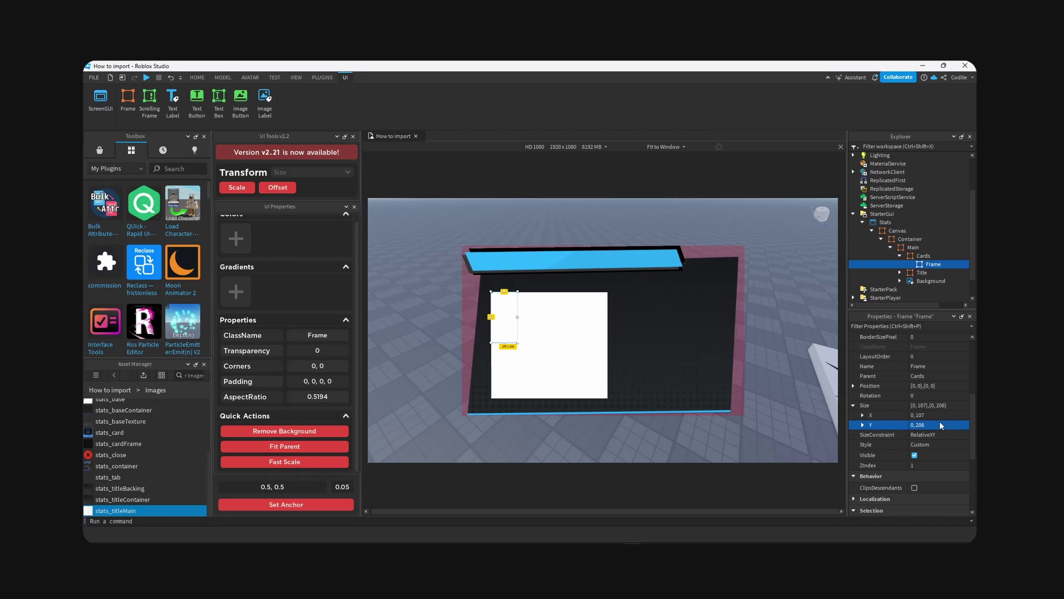
click(948, 265)
text(corner)
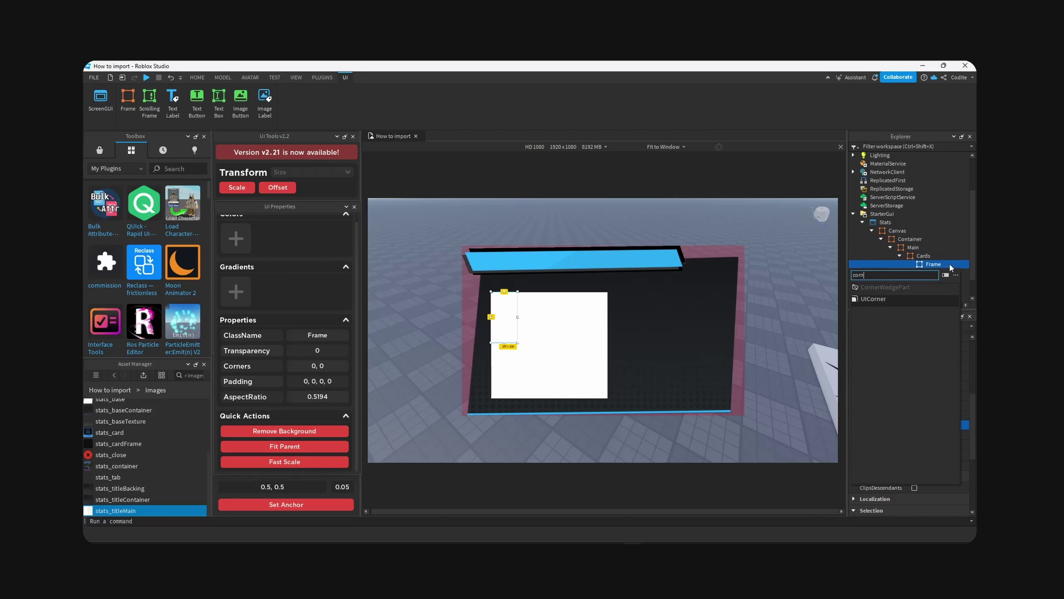
key(Return)
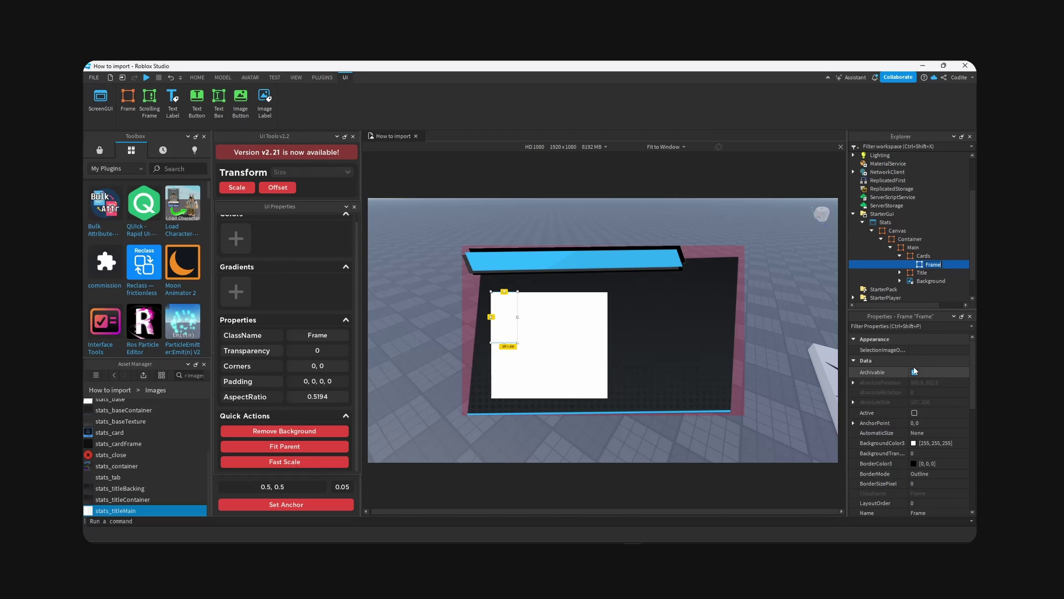
Step: Rename the frame inside Cards to Template and paste a copy of it inside itself
text(Template)
key(Return)
key(ctrl+c)
key(ctrl+shift+v)
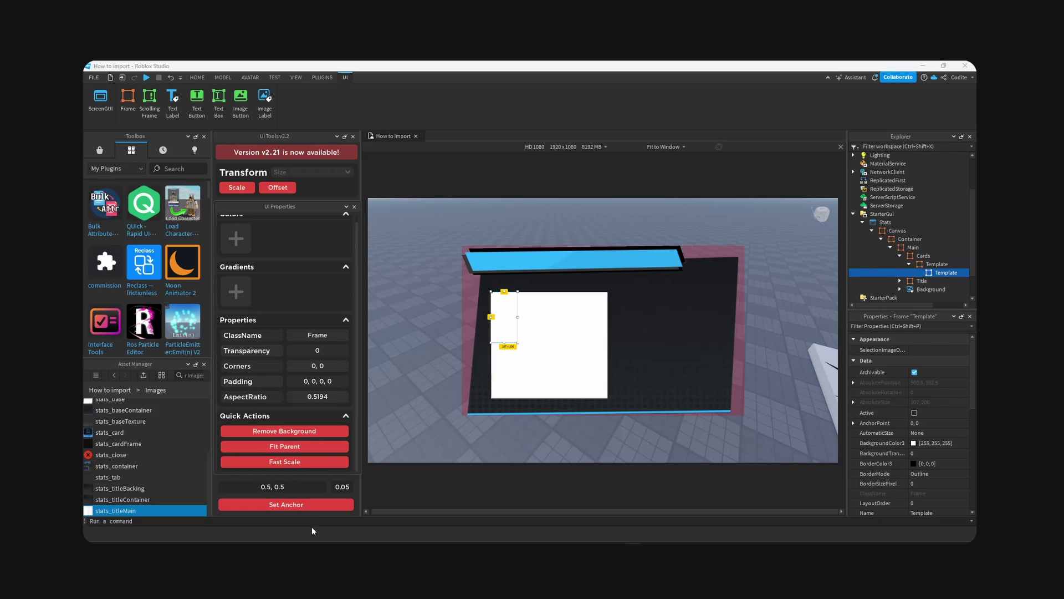
Step: Centre the inner Template's anchor, preview at actual resolution, and set the outer Template's width to 147 in offset
click(316, 504)
click(663, 147)
click(665, 160)
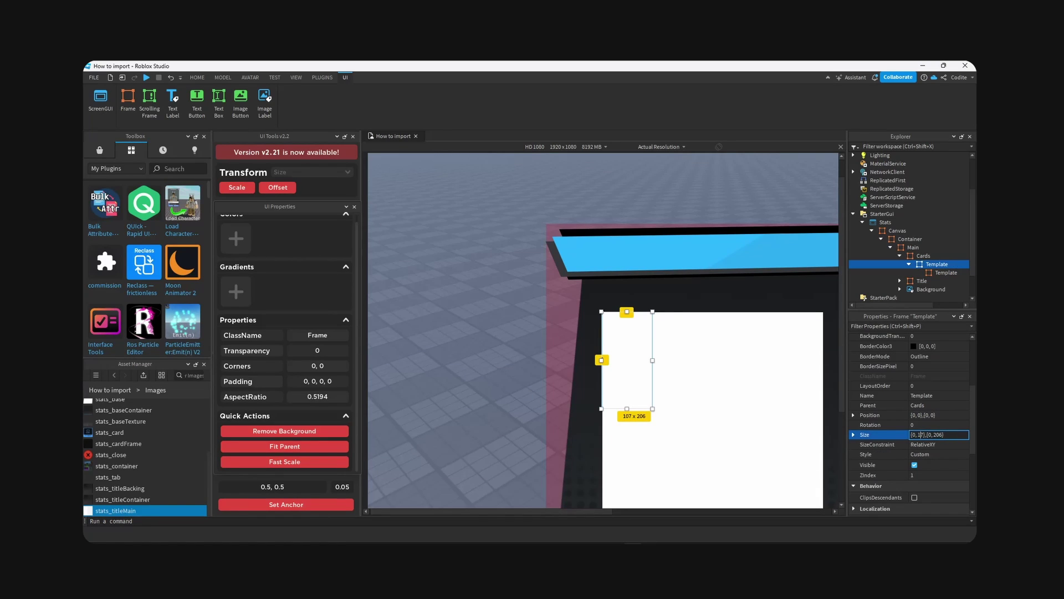
text(4)
key(Return)
Step: Fit the inner Template frame to its parent and remove the outer Template's background
click(942, 272)
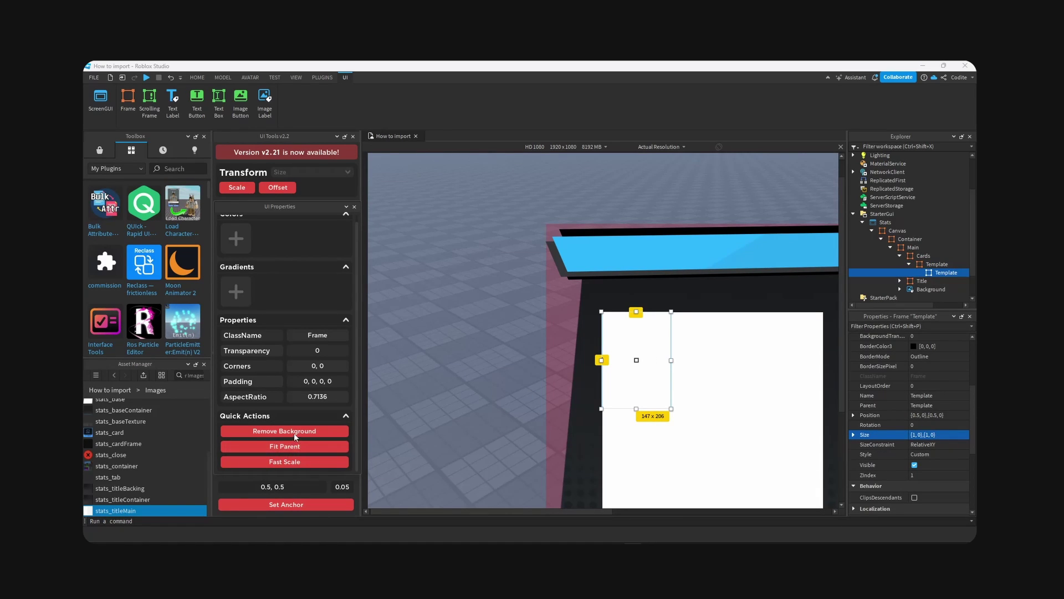
click(937, 264)
click(262, 430)
Step: Rename the inner Template frame to Main and set its background to the Time Played card's blue, copied from Photoshop's foreground colour
double_click(946, 272)
text(Main)
key(Return)
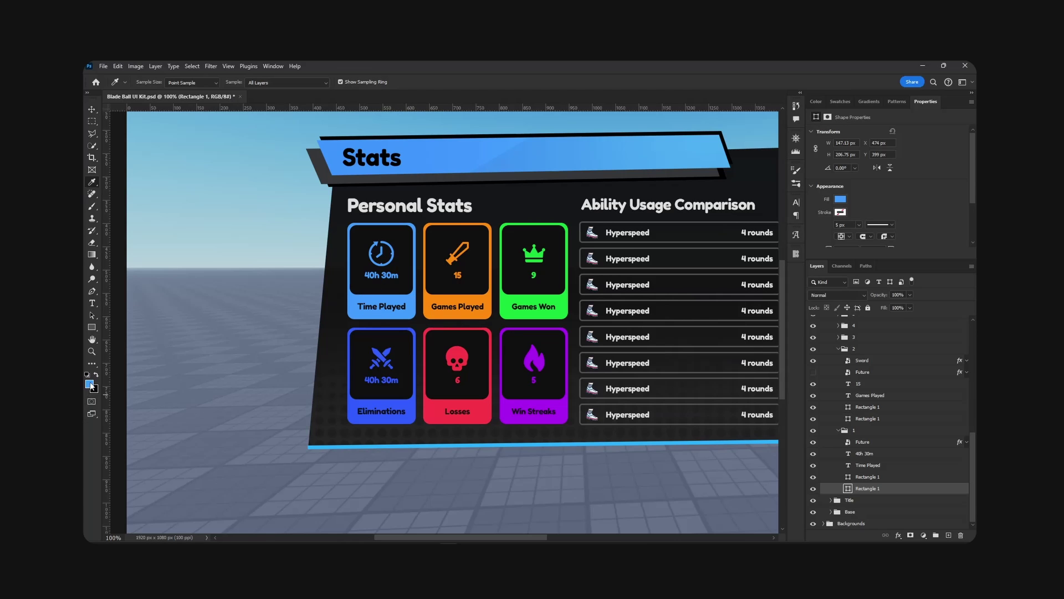
click(89, 384)
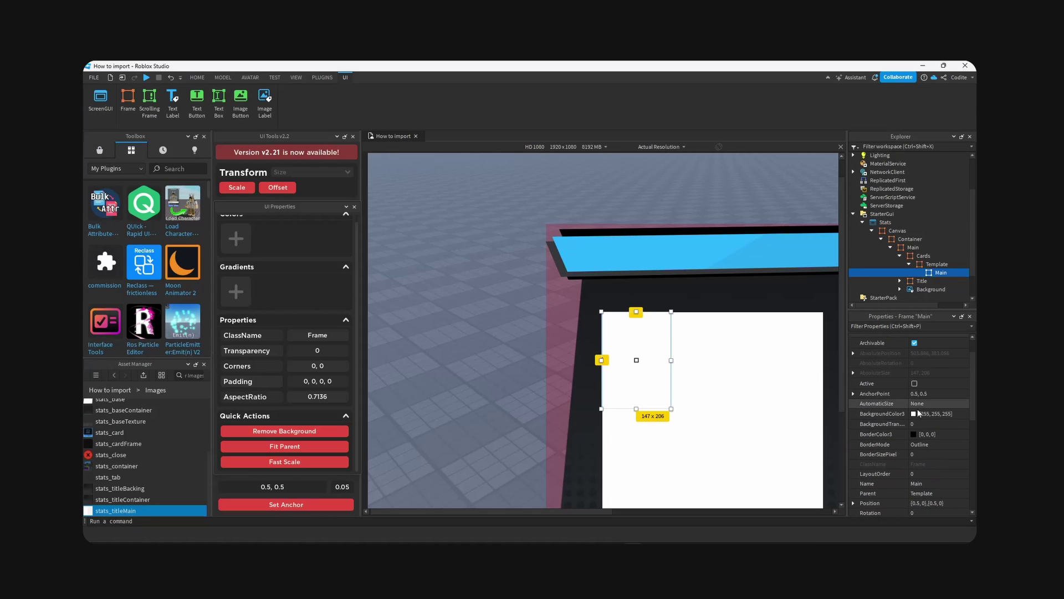
click(914, 414)
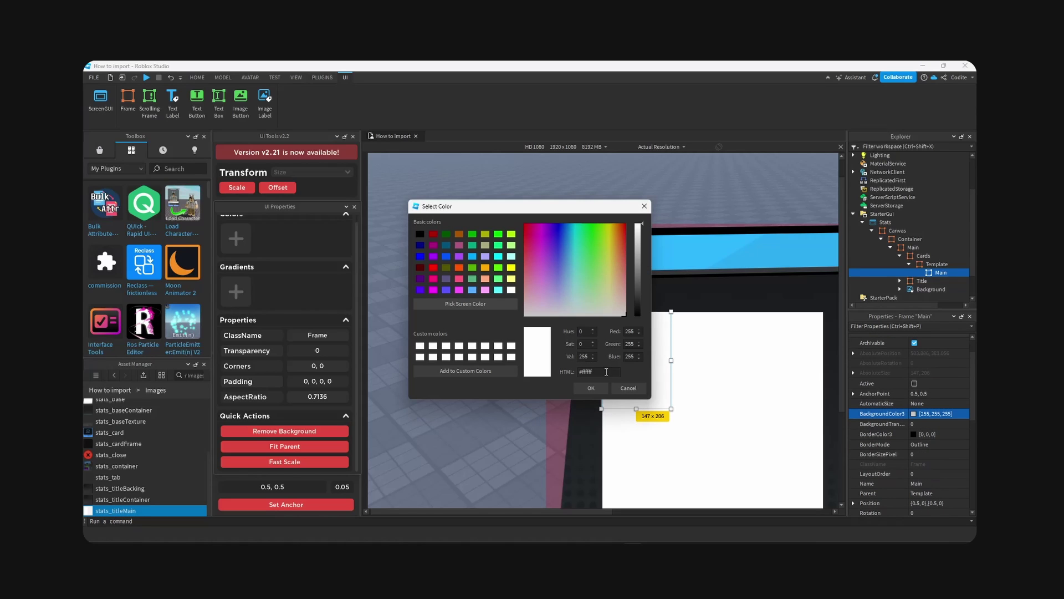
drag(607, 372, 582, 372)
key(ctrl+v)
key(Return)
Step: Add a UICorner to the card's Main frame with a corner radius of 0.1 scale and 0 offset
click(952, 273)
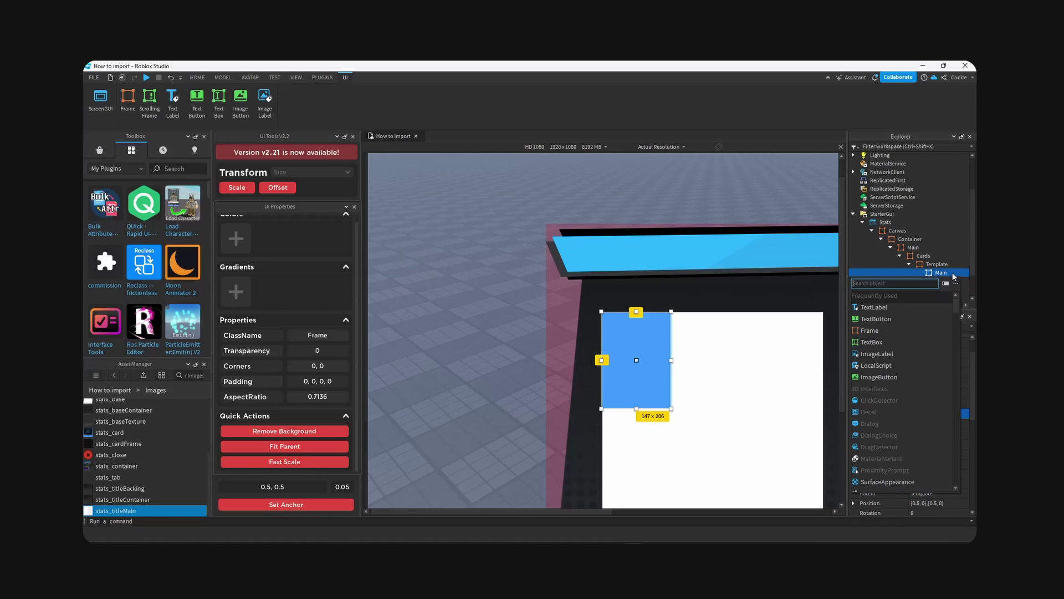
text(corner)
key(Return)
click(957, 360)
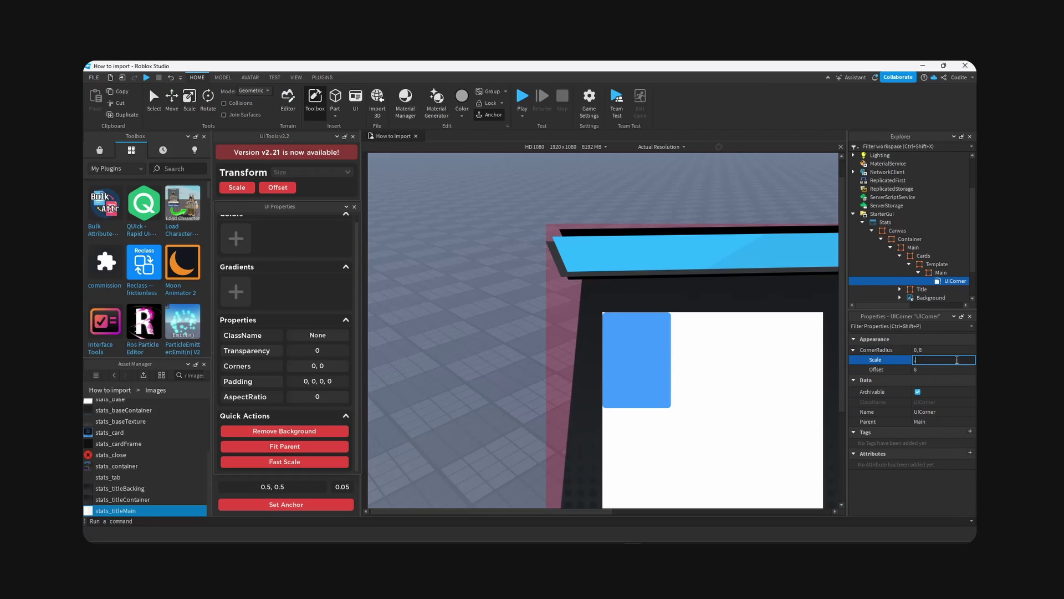
key(Return)
click(958, 368)
text(0)
key(Return)
click(956, 360)
text(0.1)
key(Return)
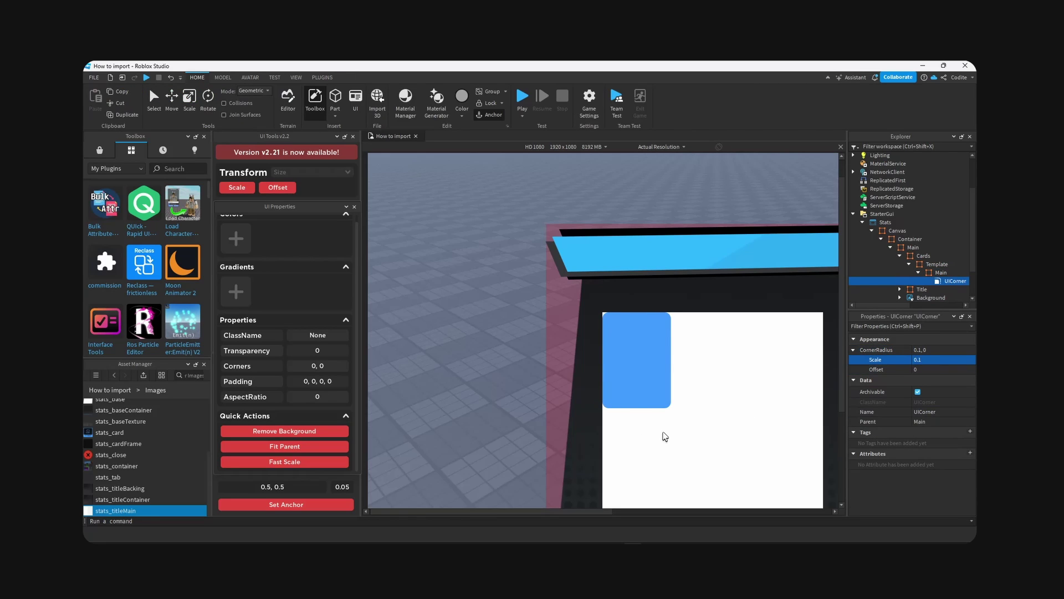
Step: Remove the Cards frame's background and convert its size to scale
click(732, 416)
scroll(842, 366, down, 3)
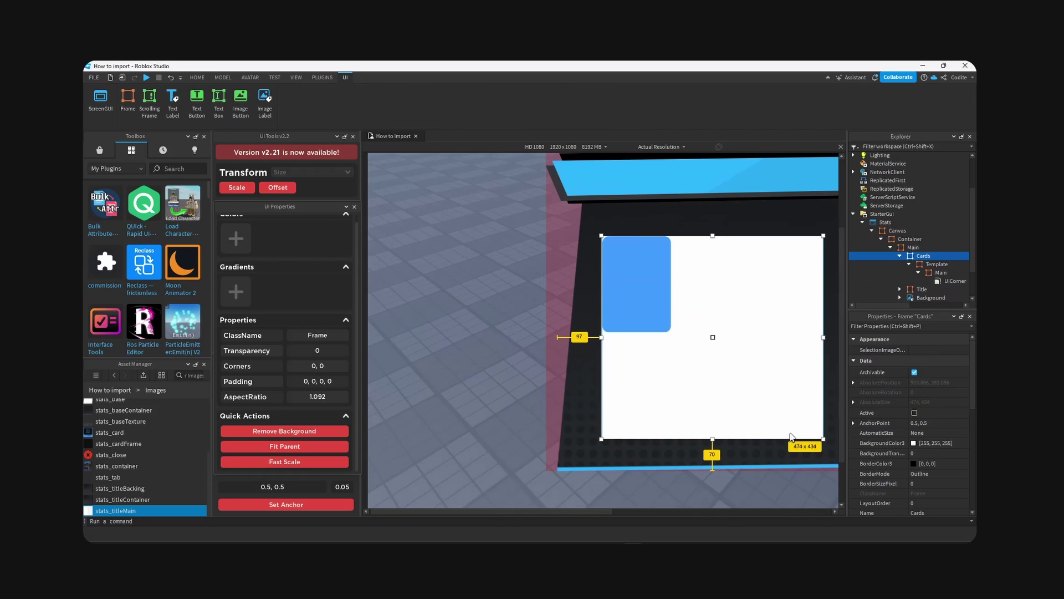
scroll(602, 509, right, 5)
click(270, 433)
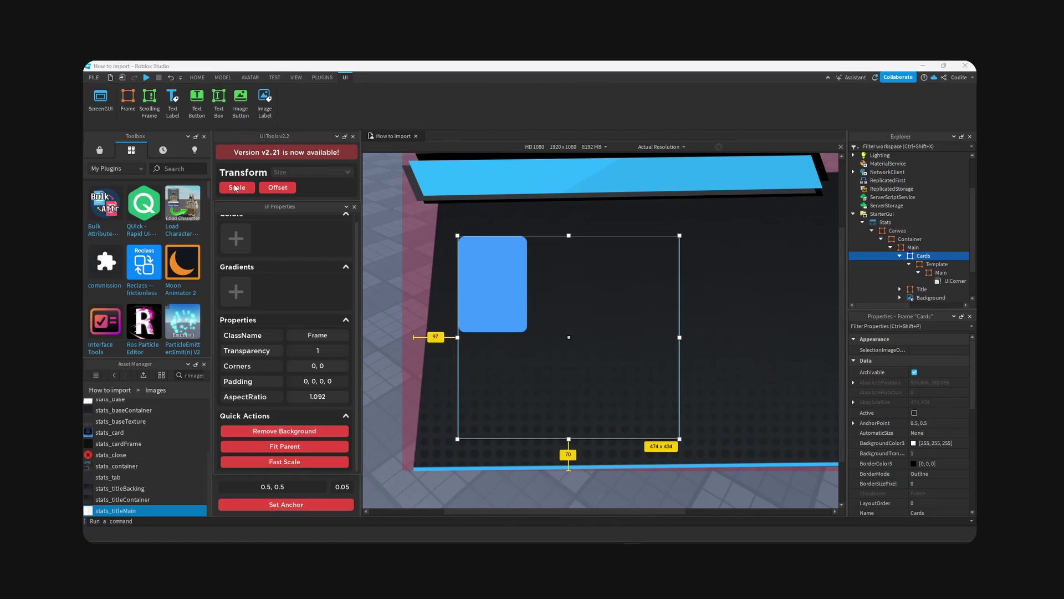
Step: Paste a copy of the card's Main frame inside itself as Mid and set its background colour to 16, 15, 15
click(484, 255)
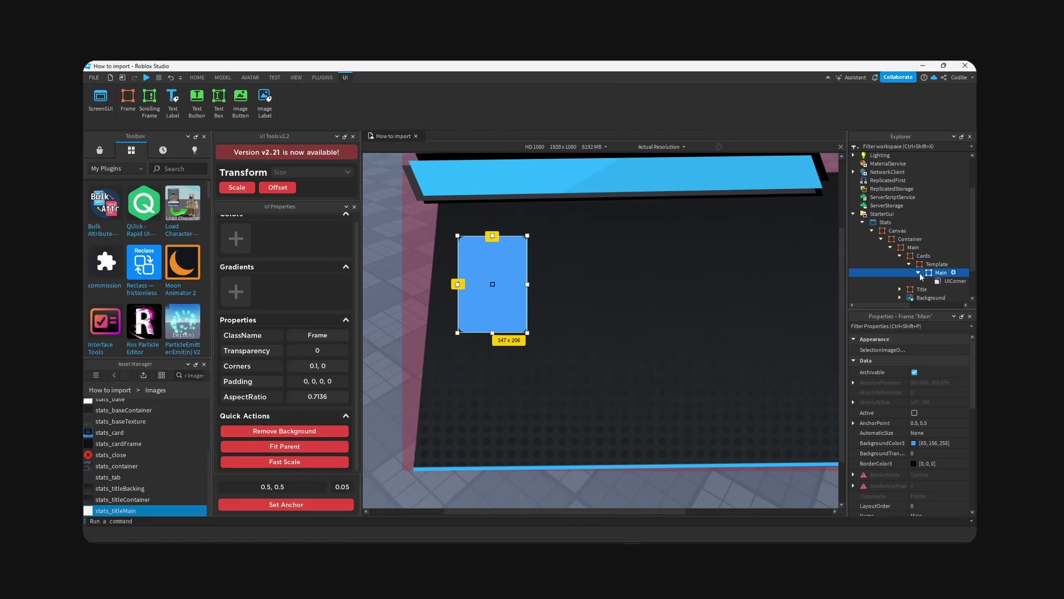
click(918, 273)
key(ctrl+shift+v)
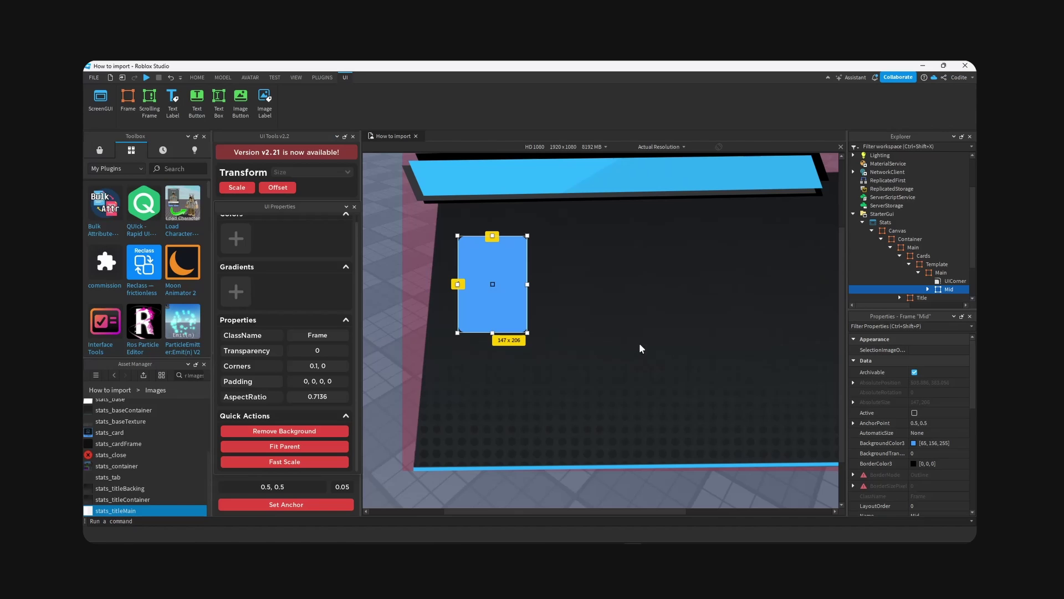
click(915, 442)
click(590, 386)
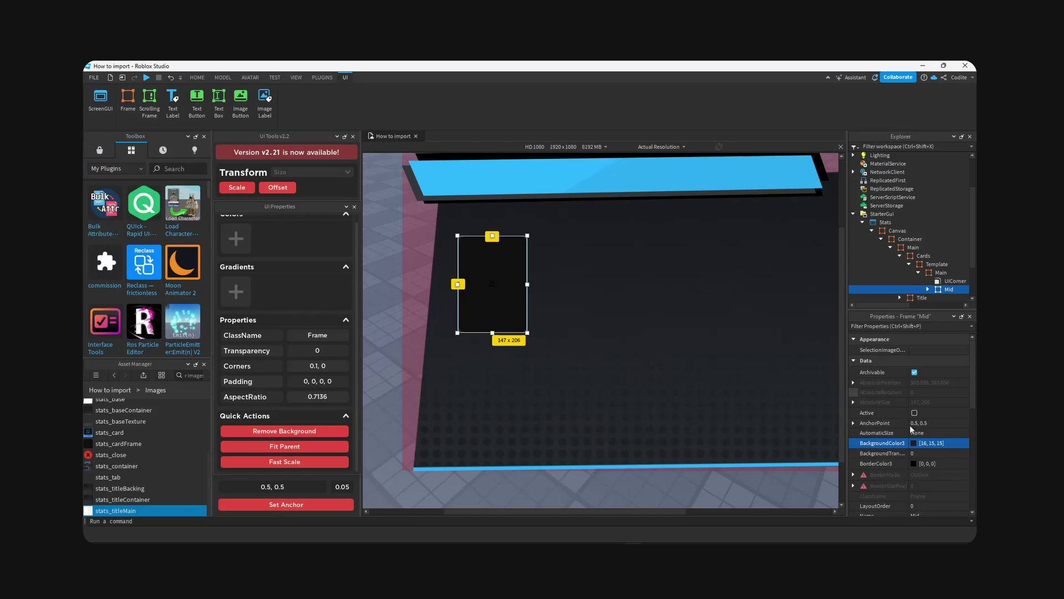
Step: Set Mid's size to 136 by 148 in offset and convert it to scale
click(853, 438)
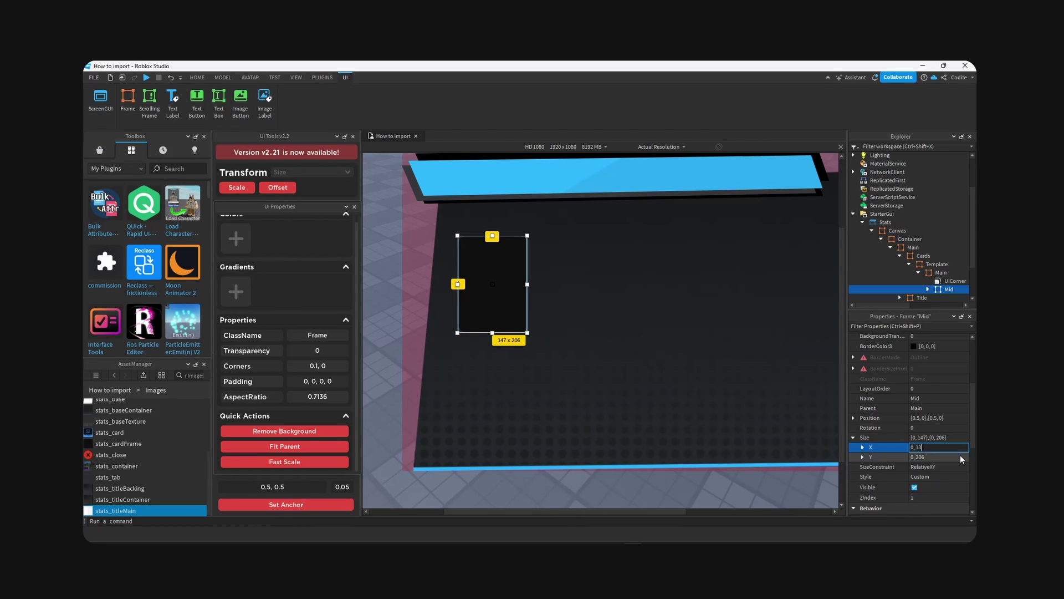
double_click(960, 457)
text(148)
key(Return)
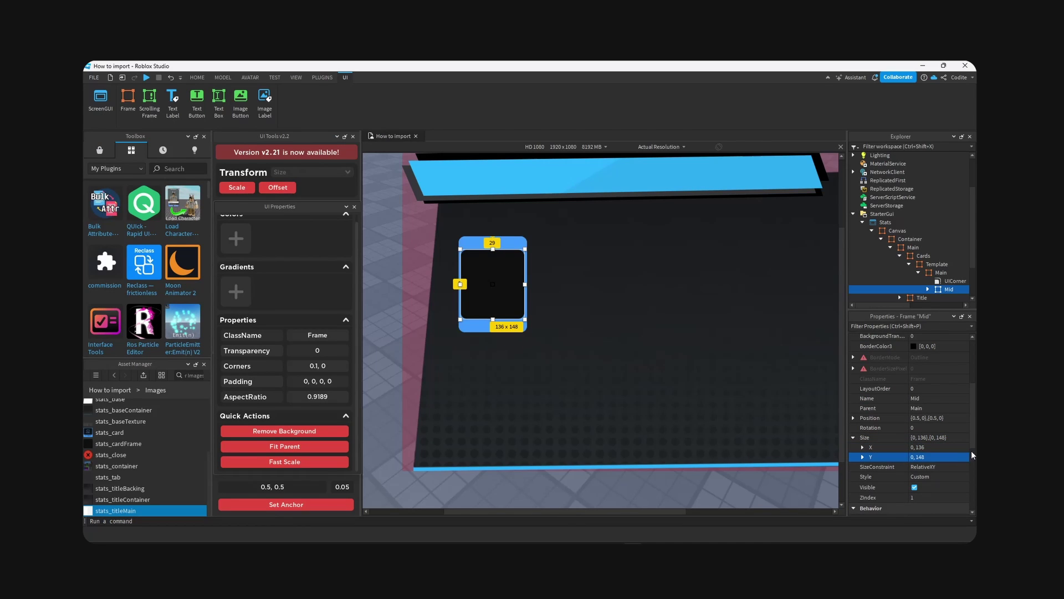
click(237, 187)
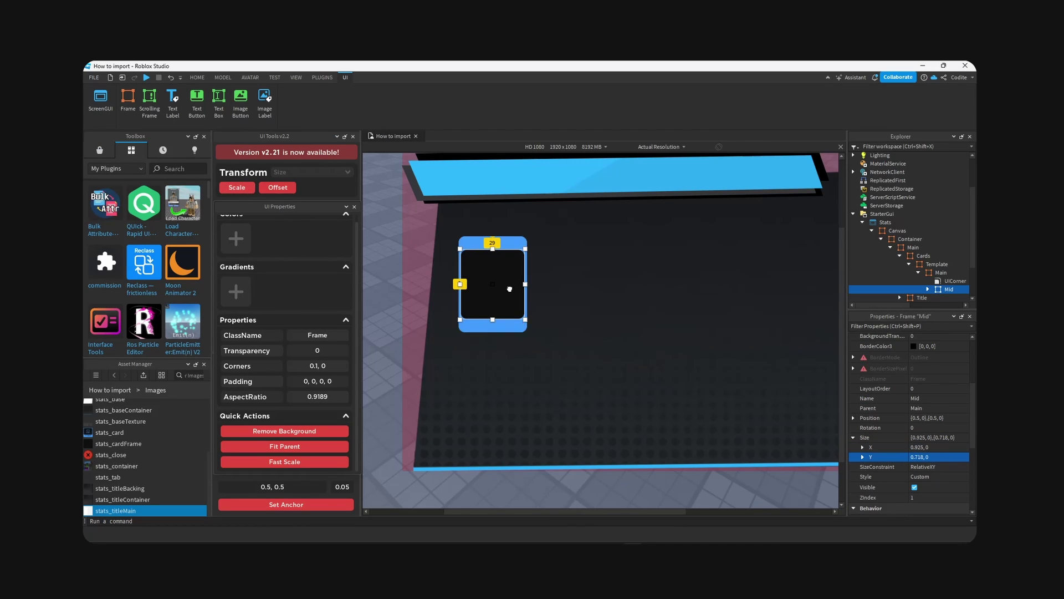
Step: Move Mid up to the card's upper edge, leaving a thin blue border above and beside it
drag(511, 284, 490, 298)
click(469, 551)
click(469, 551)
click(622, 308)
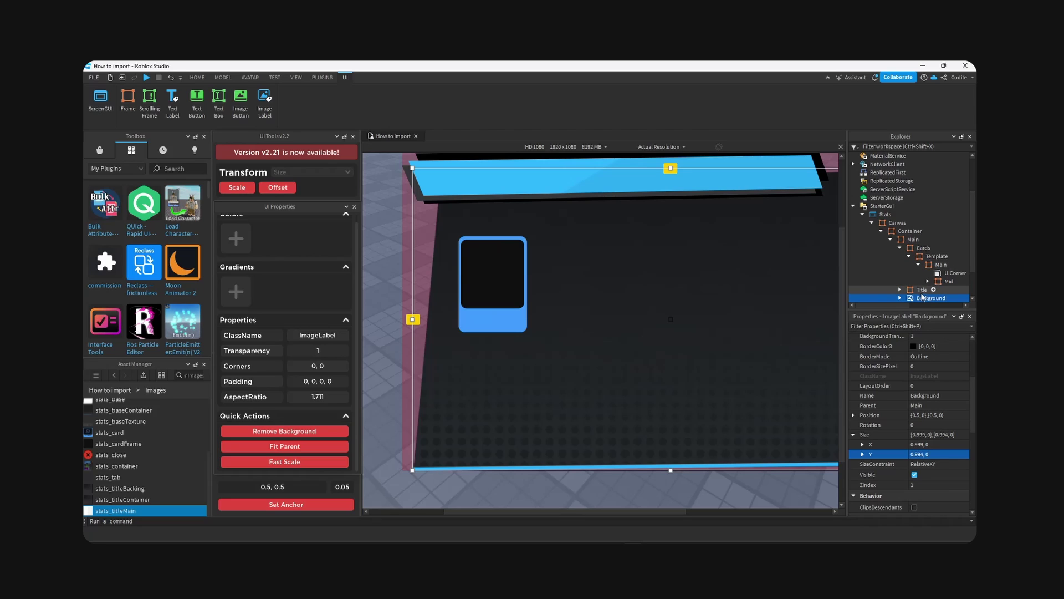
Step: Collapse the Template hierarchy and insert a UIGridLayout into the Cards frame
click(941, 264)
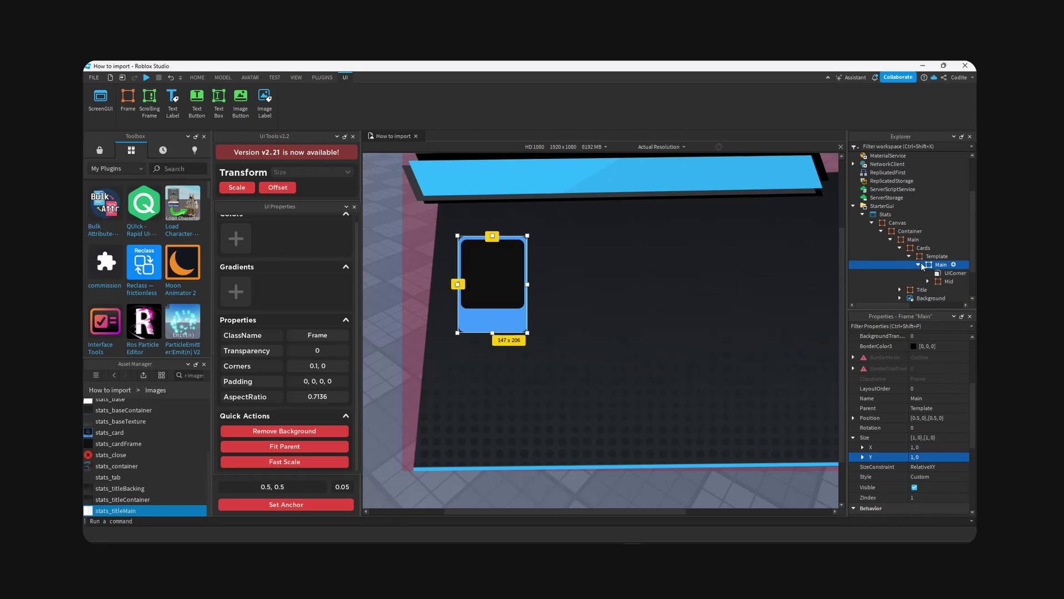
click(918, 265)
click(922, 257)
click(908, 256)
click(923, 247)
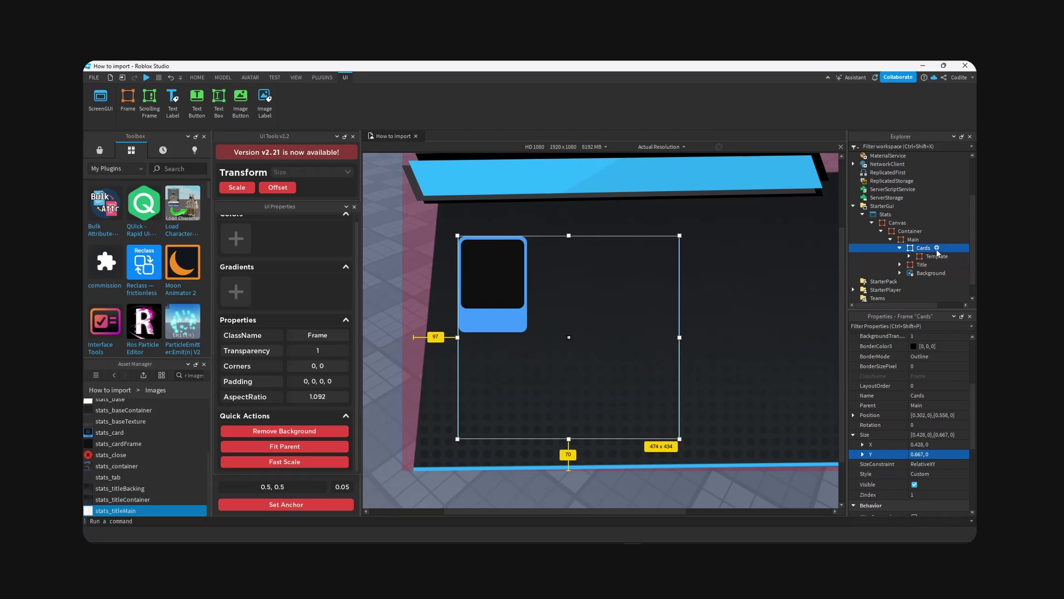
click(936, 248)
text(grid)
key(Return)
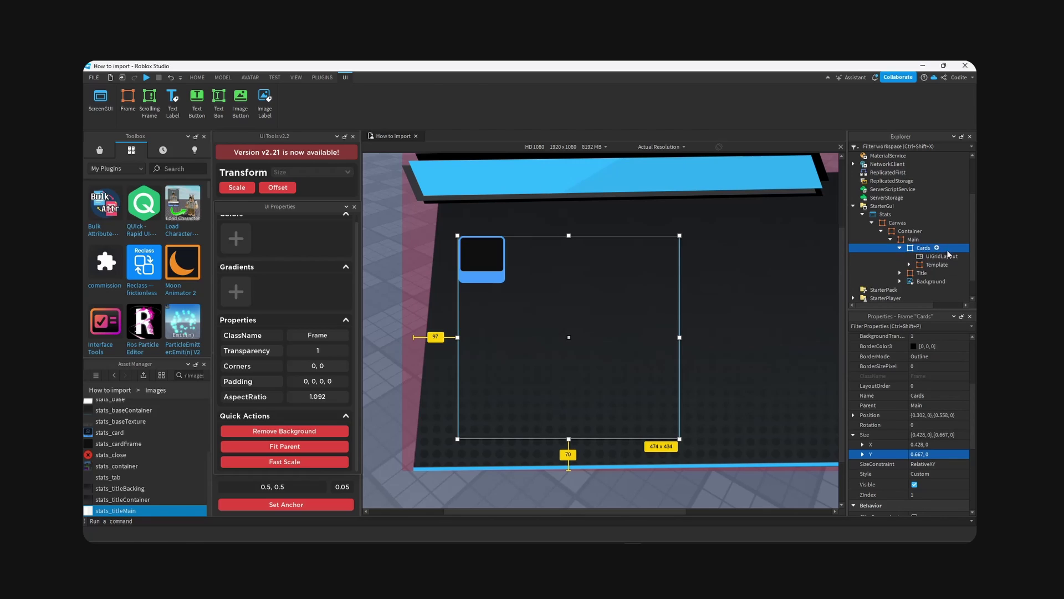
Step: Select the grid layout, then switch to Photoshop and select the Time Played card's outer rectangle to read its size
click(944, 257)
scroll(876, 382, up, 2)
click(894, 360)
click(448, 552)
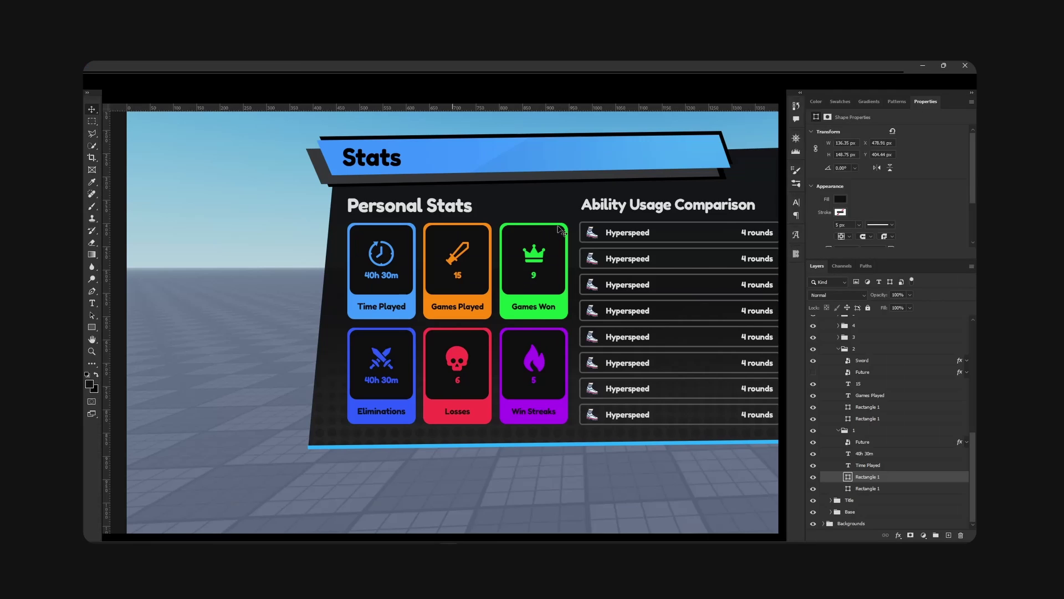
ctrl+click(411, 300)
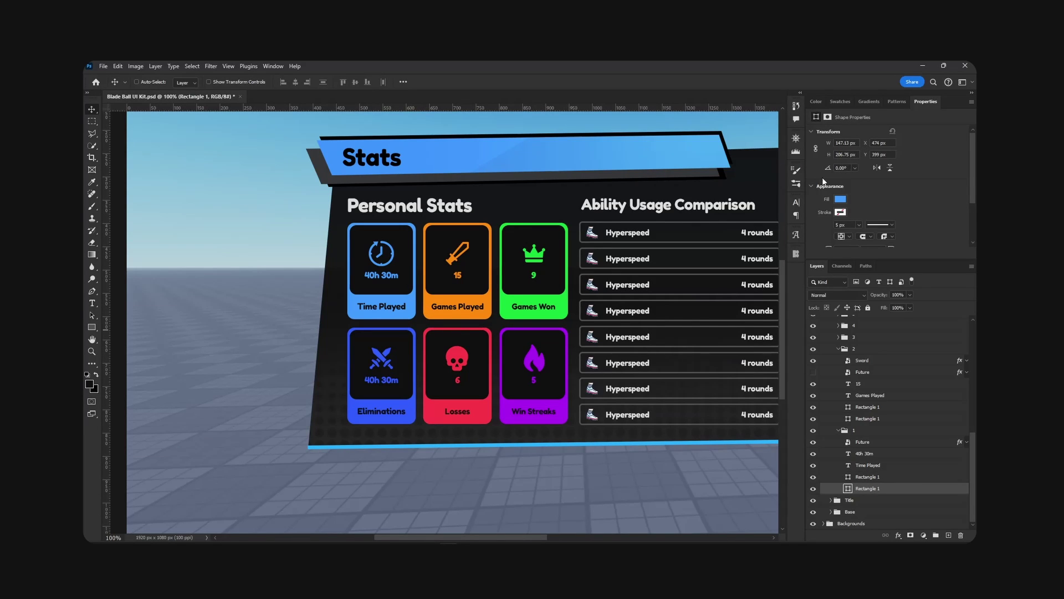
Step: Switch back to Roblox Studio and set the UIGridLayout's cell size to 147 by 206 in offset
click(632, 552)
click(940, 370)
text(0, 146)
double_click(951, 379)
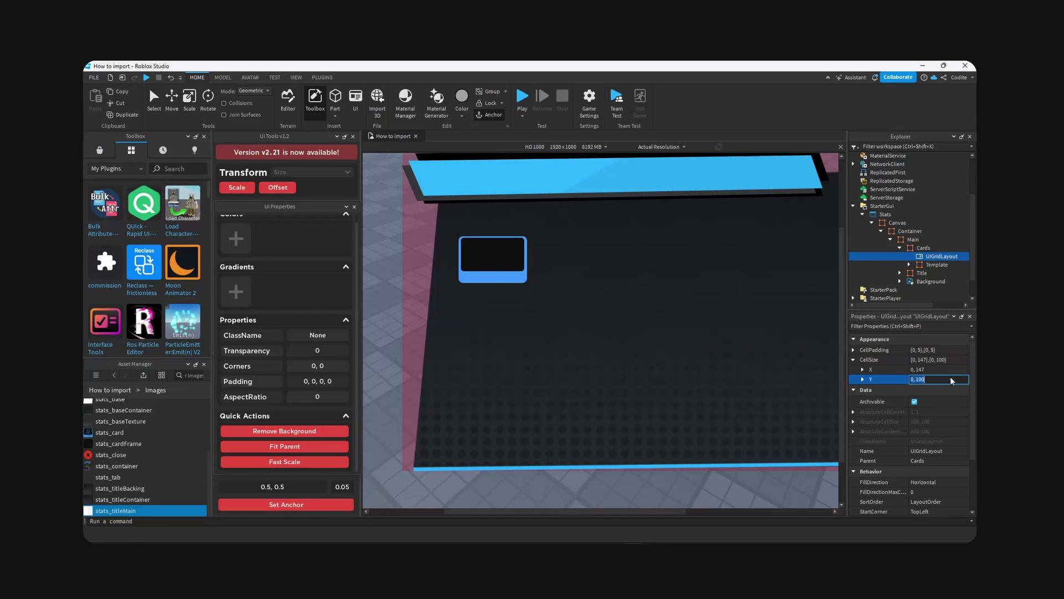
key(Return)
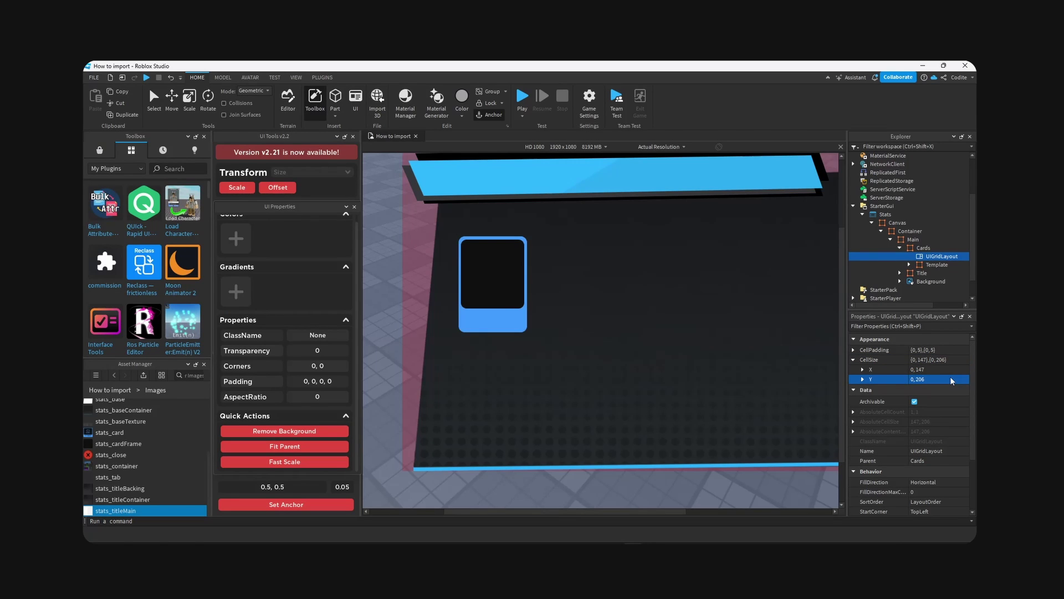
Step: Convert the UIGridLayout's CellSize from offset to scale with the UI Tools transform
drag(321, 200, 320, 224)
click(312, 172)
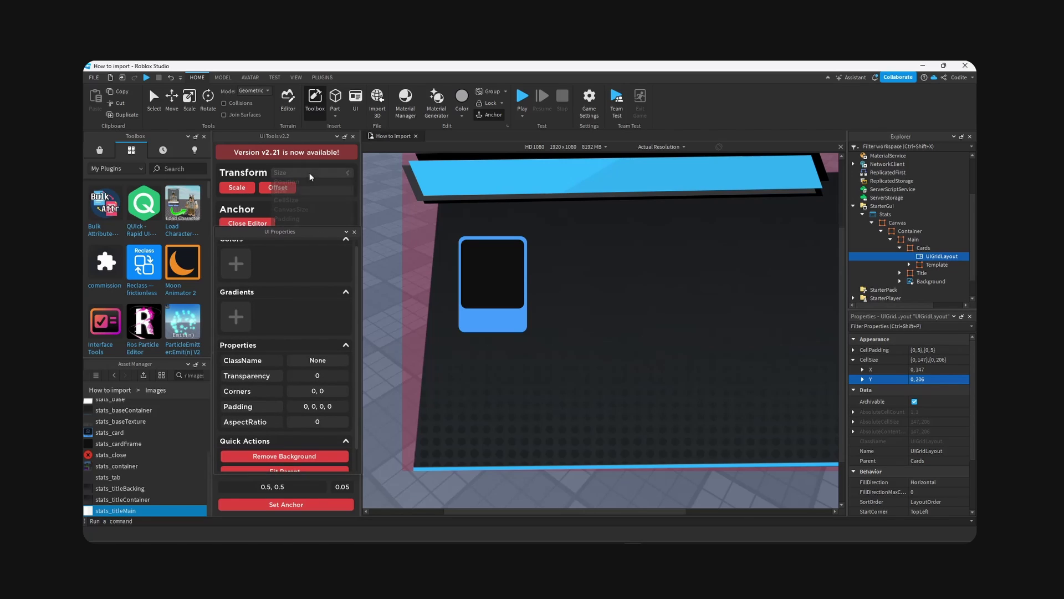
click(299, 203)
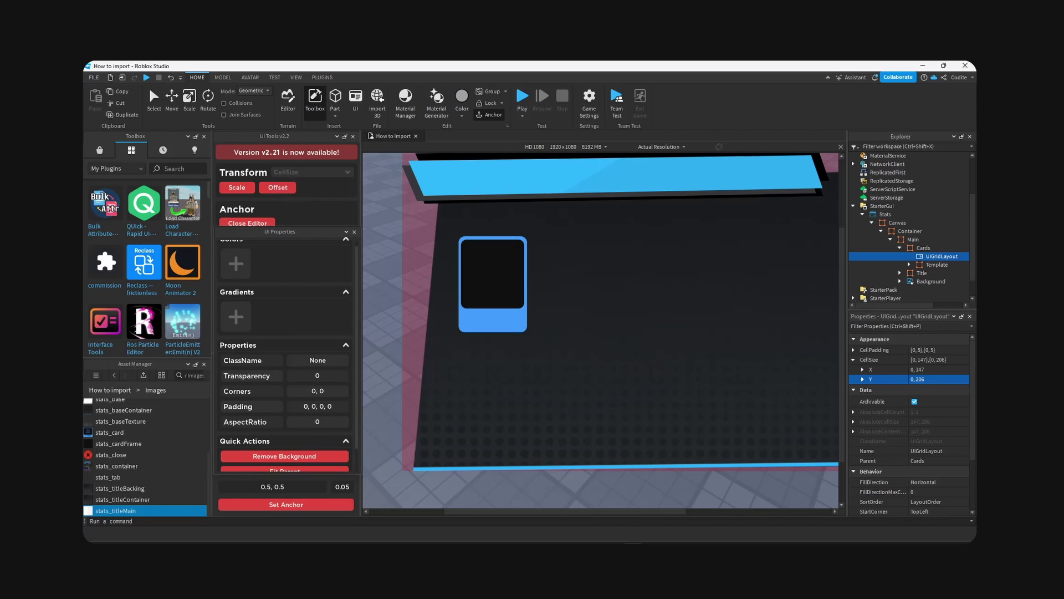
click(251, 186)
Step: Duplicate the Template card five times to fill the grid with two rows of three cards
click(931, 265)
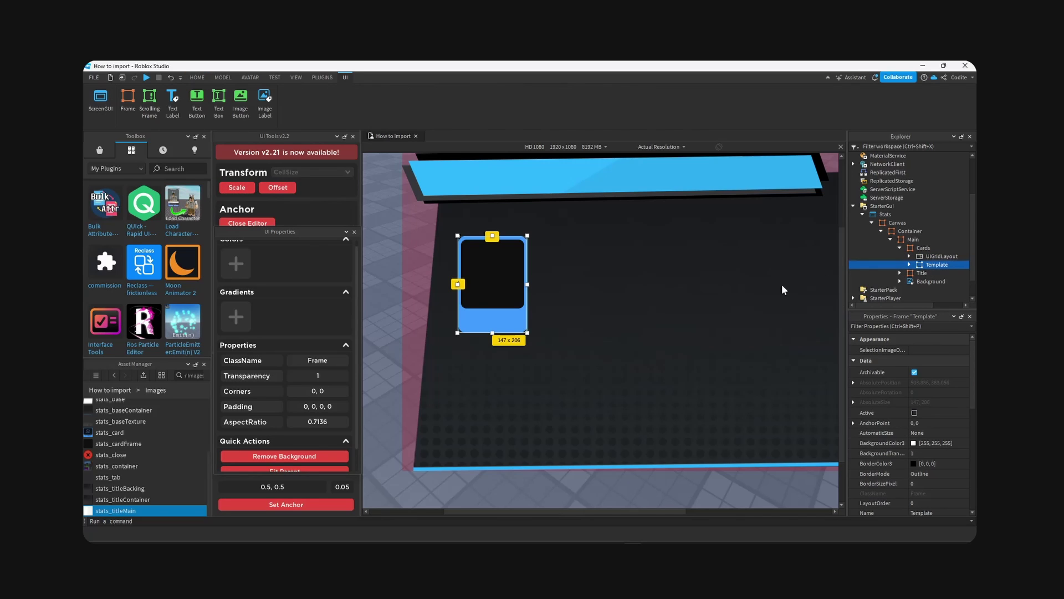
key(ctrl+d)
key(ctrl+d)
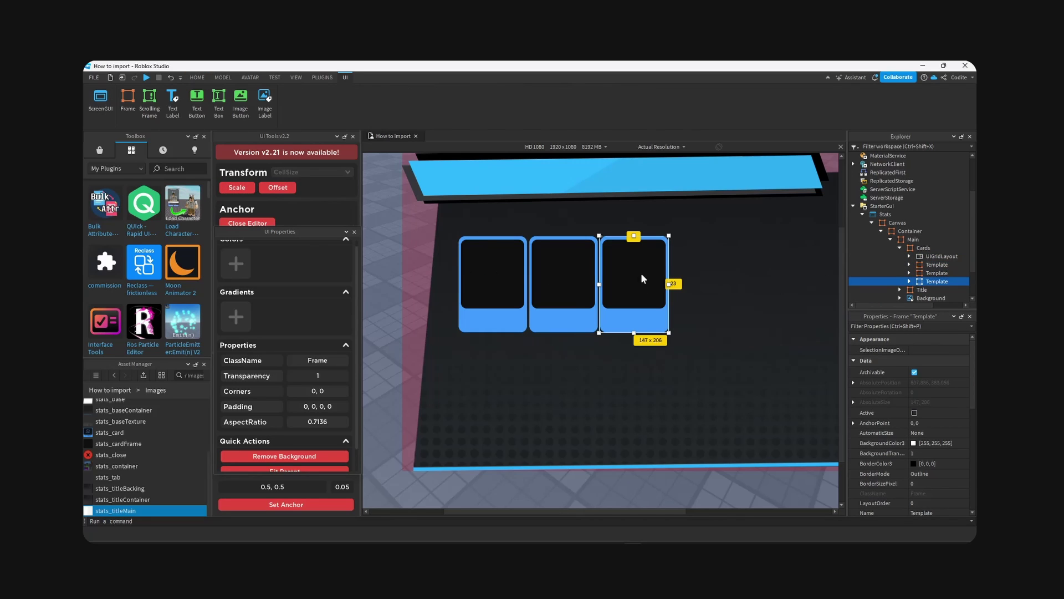
key(ctrl+d)
key(ctrl+d)
key(ctrl+d)
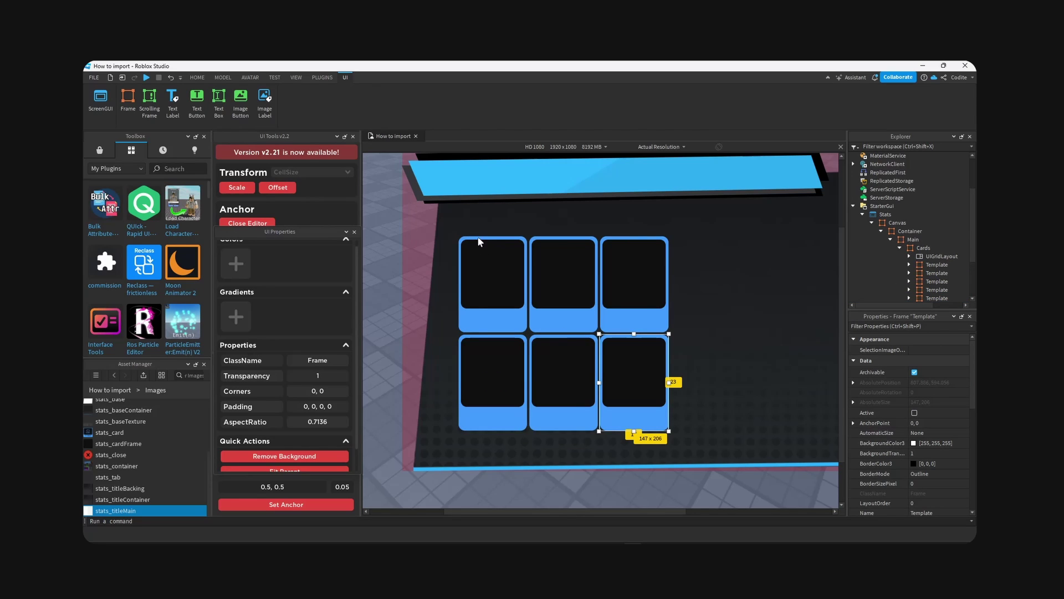
Step: Set the UIGridLayout's horizontal and vertical cell padding offsets to 0
click(938, 256)
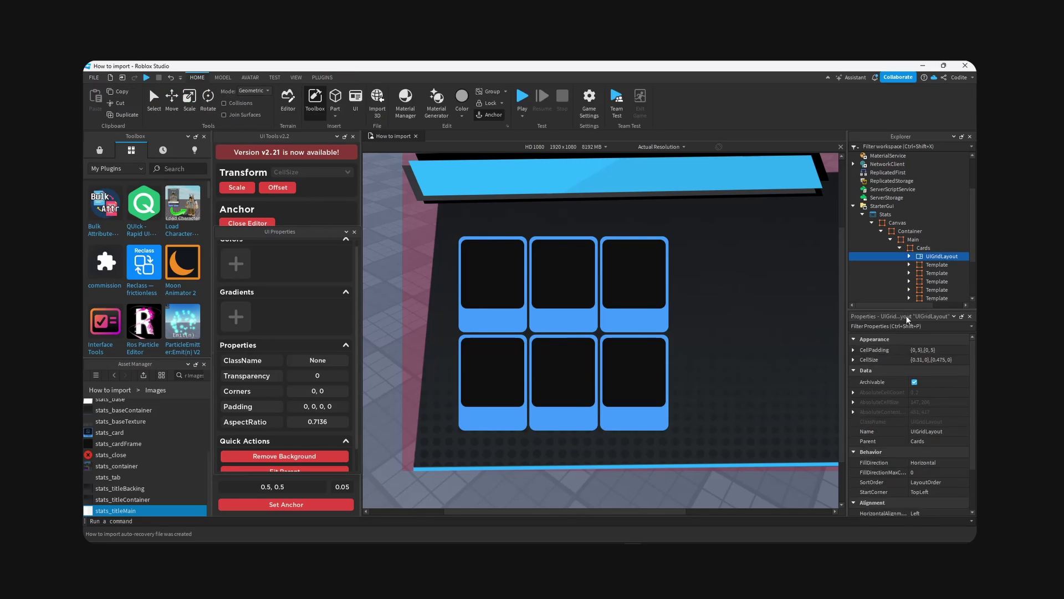
click(854, 349)
click(862, 359)
click(881, 378)
click(862, 389)
click(936, 379)
text(0)
click(936, 408)
text(0)
Step: Try horizontal cell padding scales of 0.1, 0.05 and 0.02 on the grid layout
click(935, 370)
text(0)
text(.1)
key(Return)
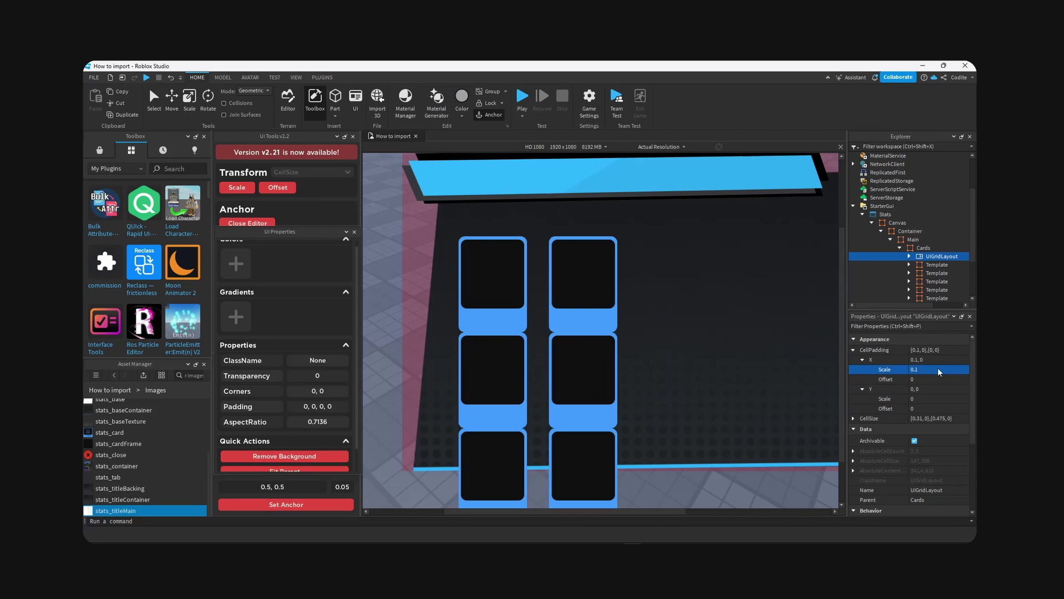
click(941, 369)
text(.05)
key(Return)
click(929, 369)
text(.02)
key(Return)
Step: Set the grid's cell padding scale to 0.02 vertically and 0.03 horizontally
click(950, 399)
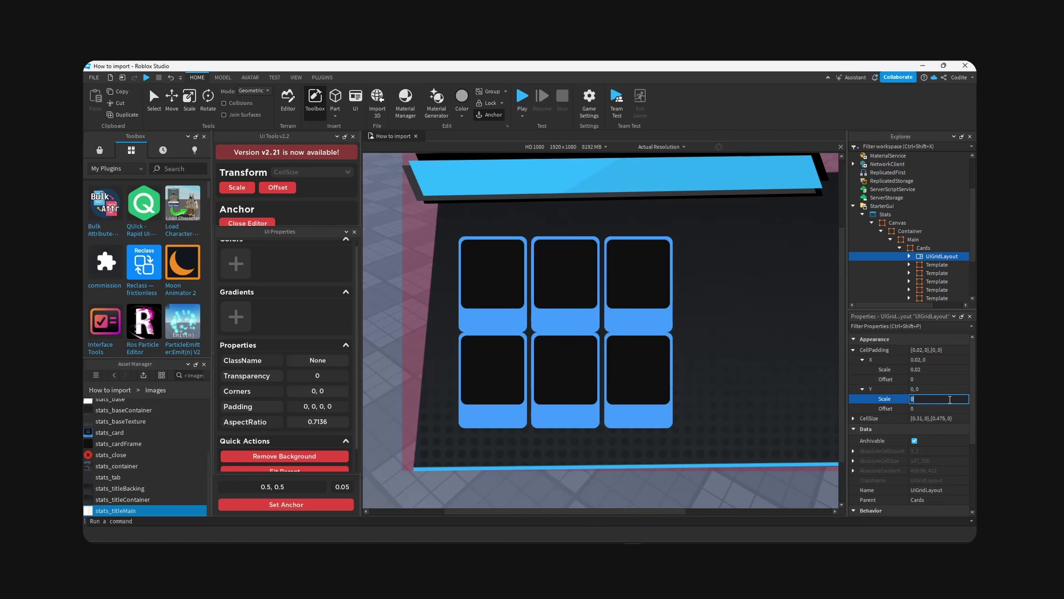
text(.02)
key(Return)
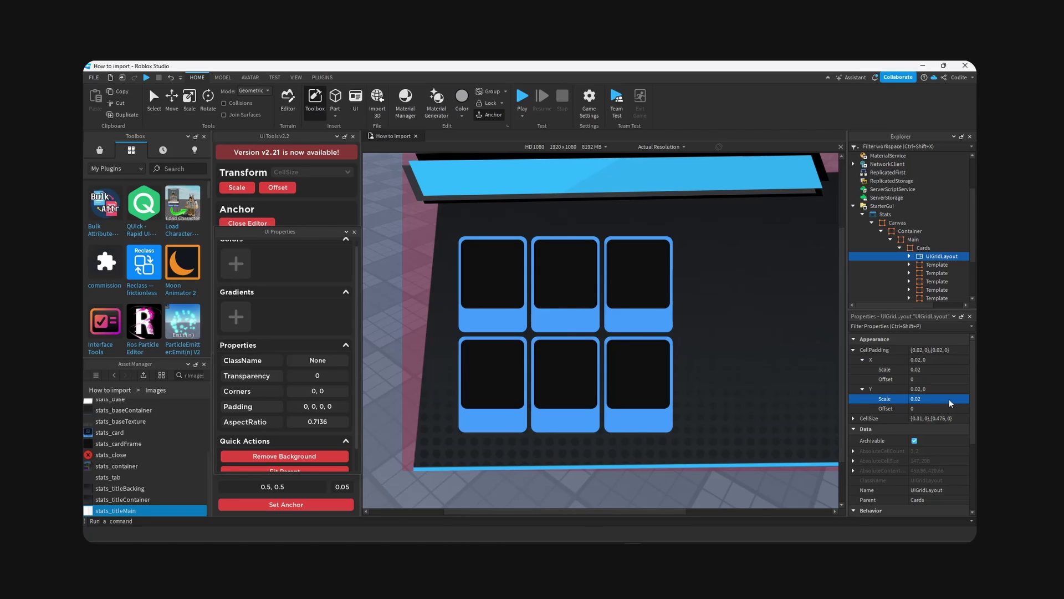
click(959, 369)
text(.03)
key(Return)
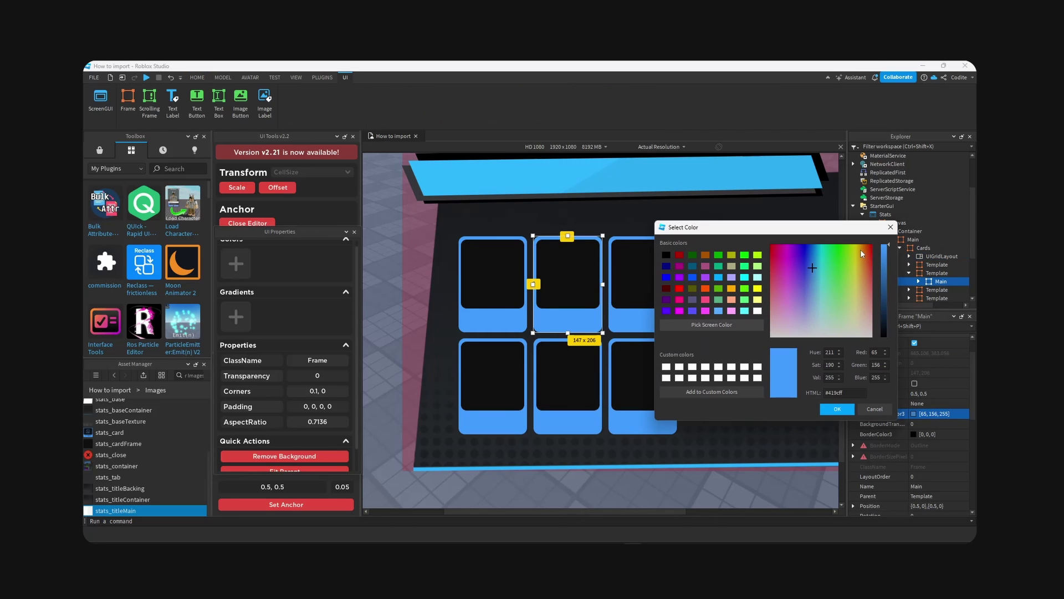
Step: Color the second card's Main frame orange (255, 128, 0) and the third card's green (14, 255, 14)
click(863, 245)
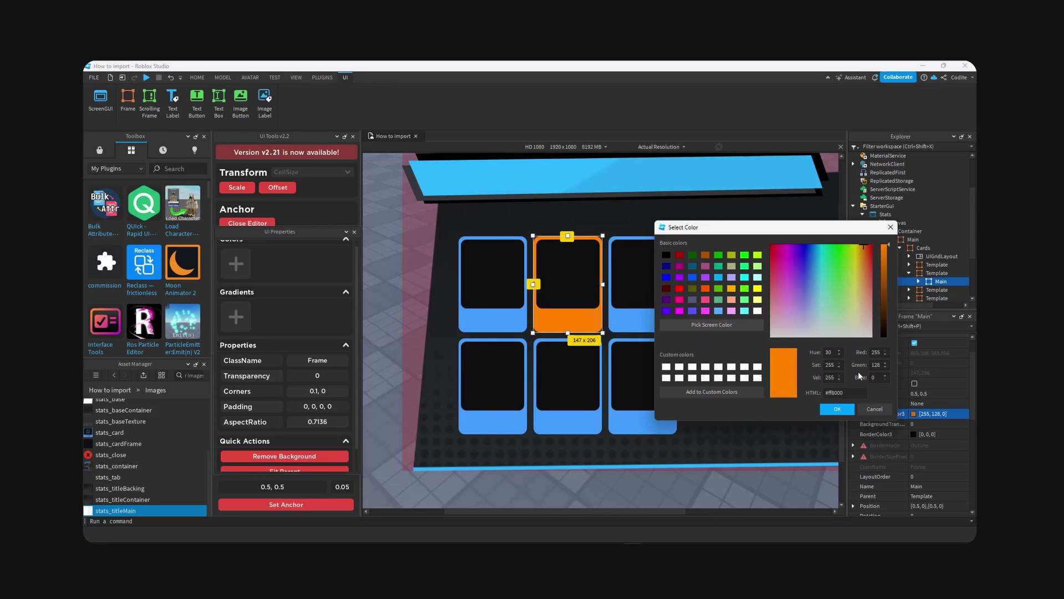
click(852, 410)
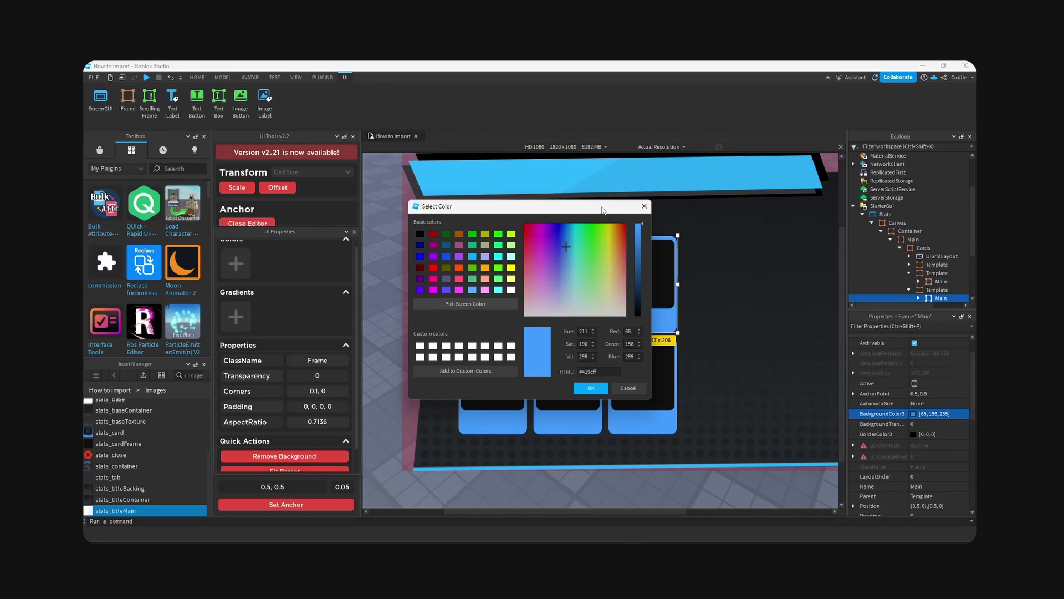
drag(602, 209, 768, 273)
click(935, 295)
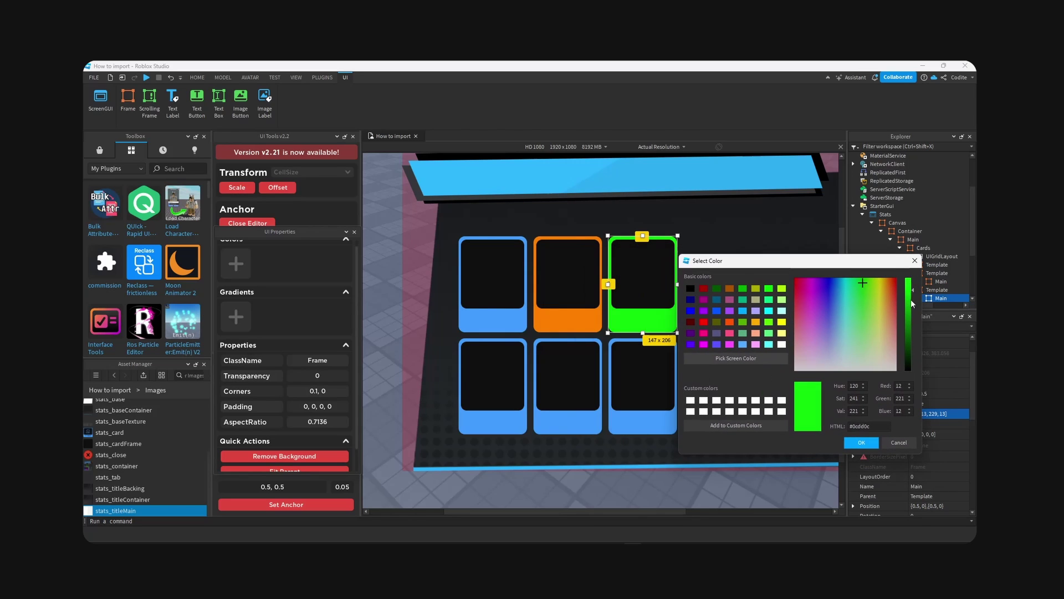
click(861, 442)
Step: Set the background color of the lower row's middle card to red (255, 0, 47)
click(567, 388)
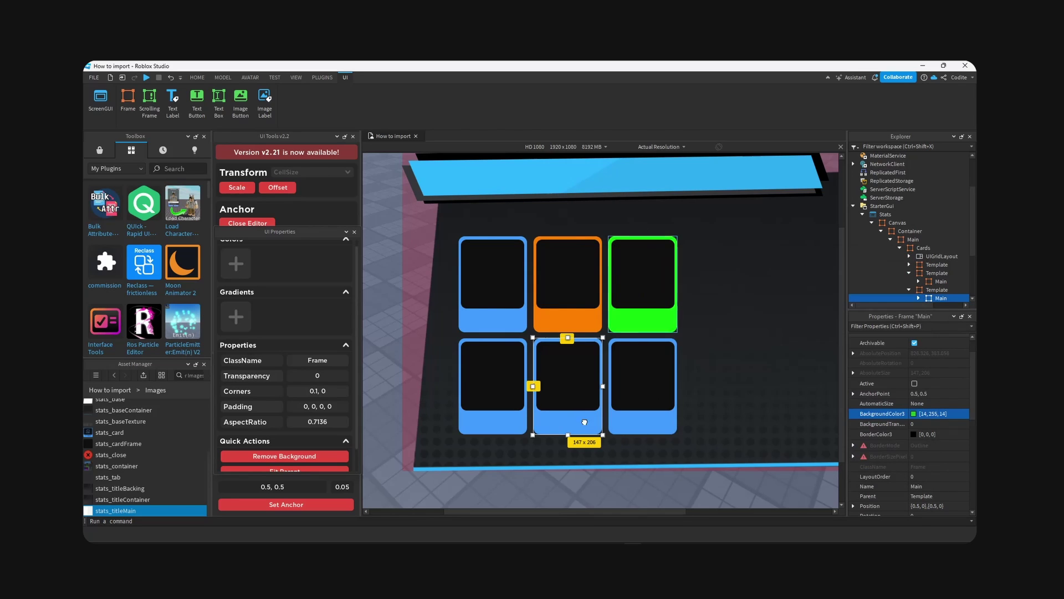
click(914, 413)
drag(574, 205, 713, 261)
click(757, 430)
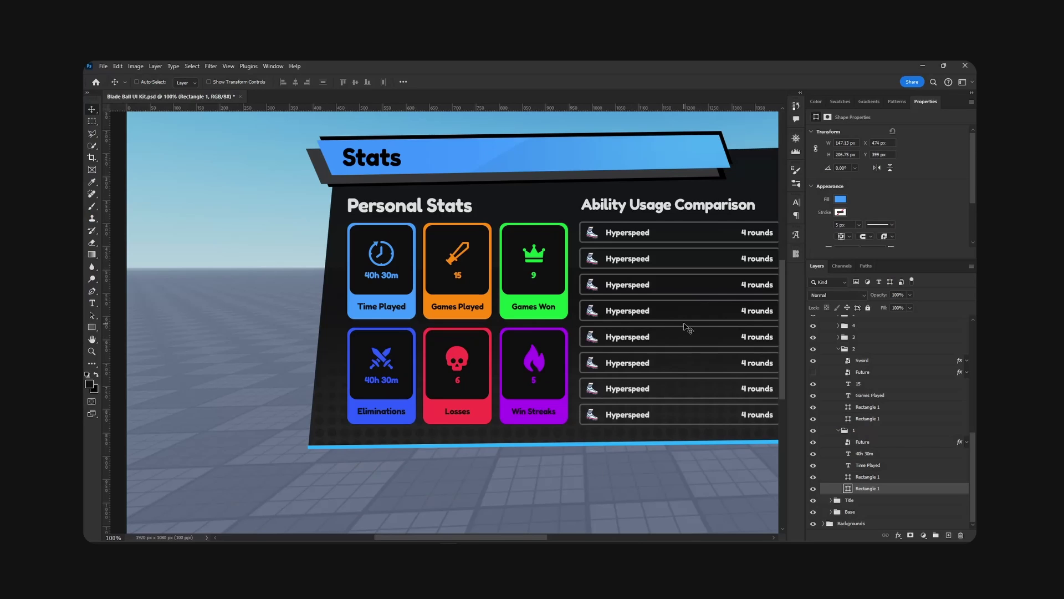
Step: In the Photoshop design, show the guides and place a vertical guide at the left edge of the Ability Usage Comparison list
key(h)
drag(684, 326, 485, 340)
key(ctrl+semicolon)
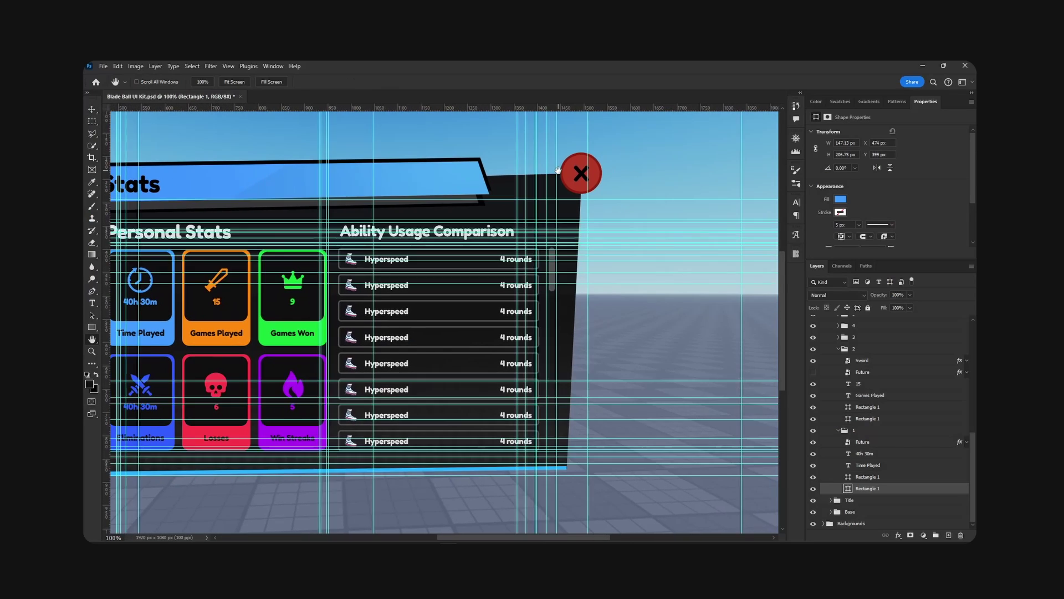
drag(105, 260, 336, 280)
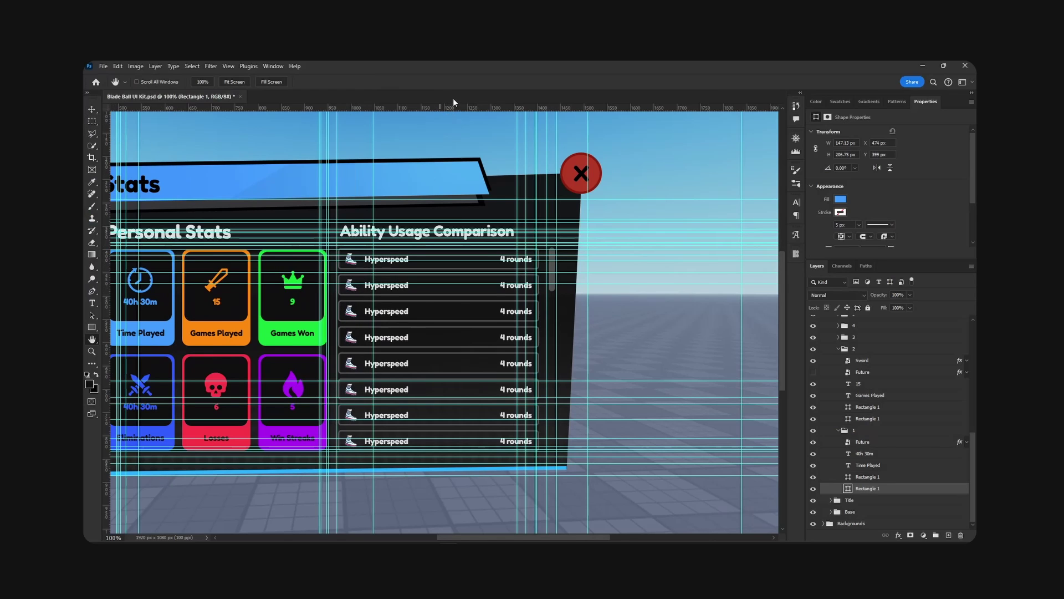
Step: Place a horizontal guide along the upper edge of the ability list and its scrollbar
key(ctrl+plus)
scroll(441, 214, down, 3)
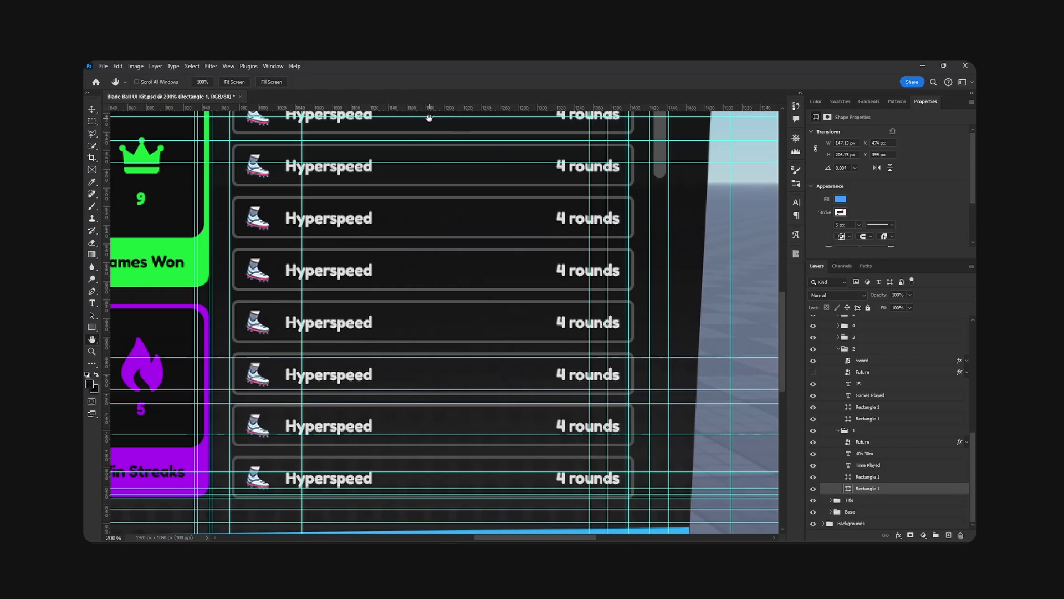
scroll(634, 277, up, 2)
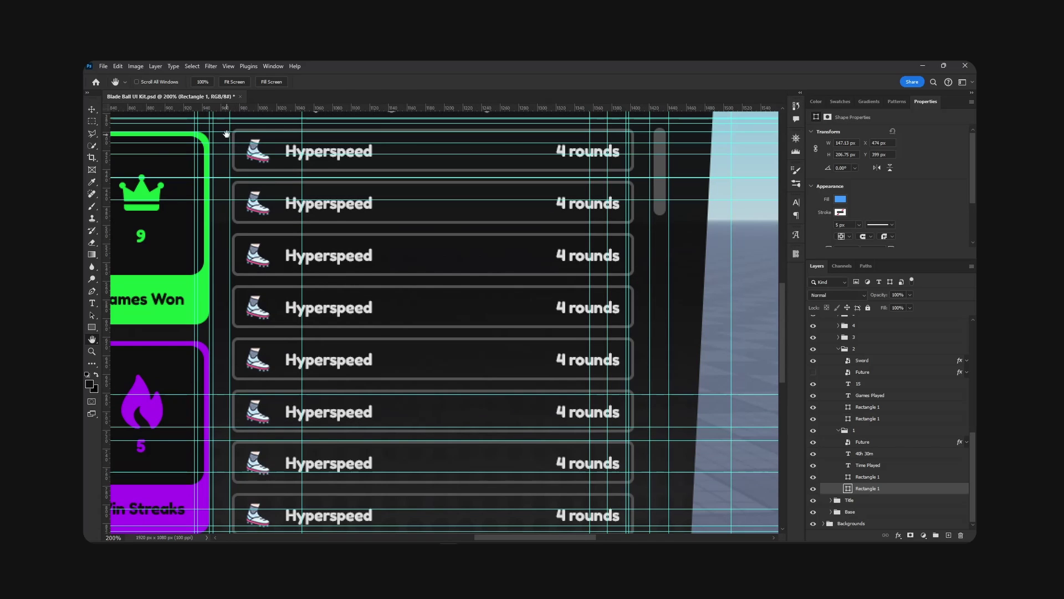
scroll(480, 270, down, 2)
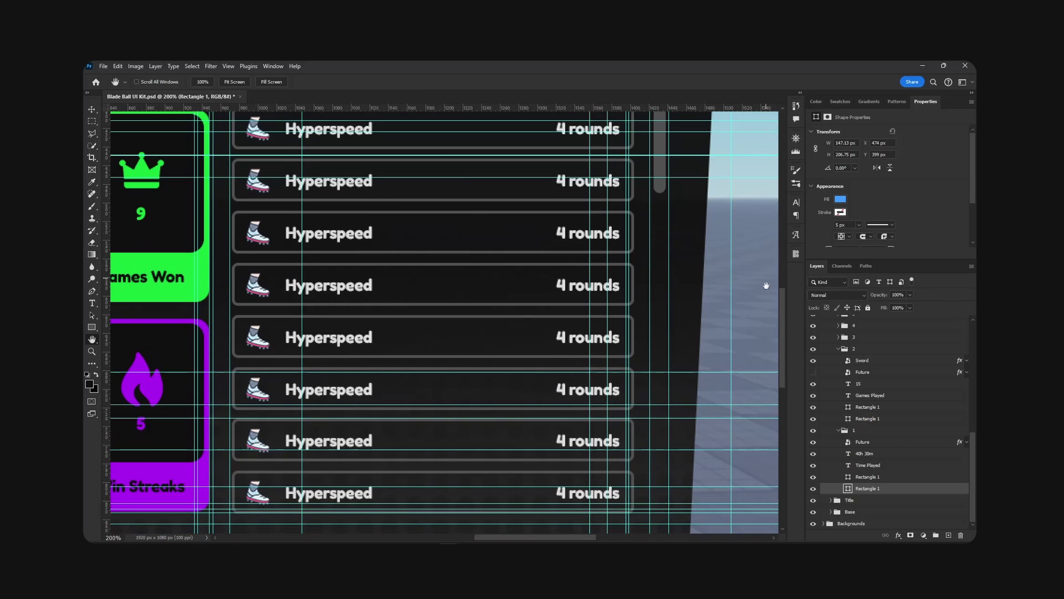
mouse_move(781, 314)
mouse_down()
mouse_move(784, 297)
mouse_move(796, 312)
mouse_up()
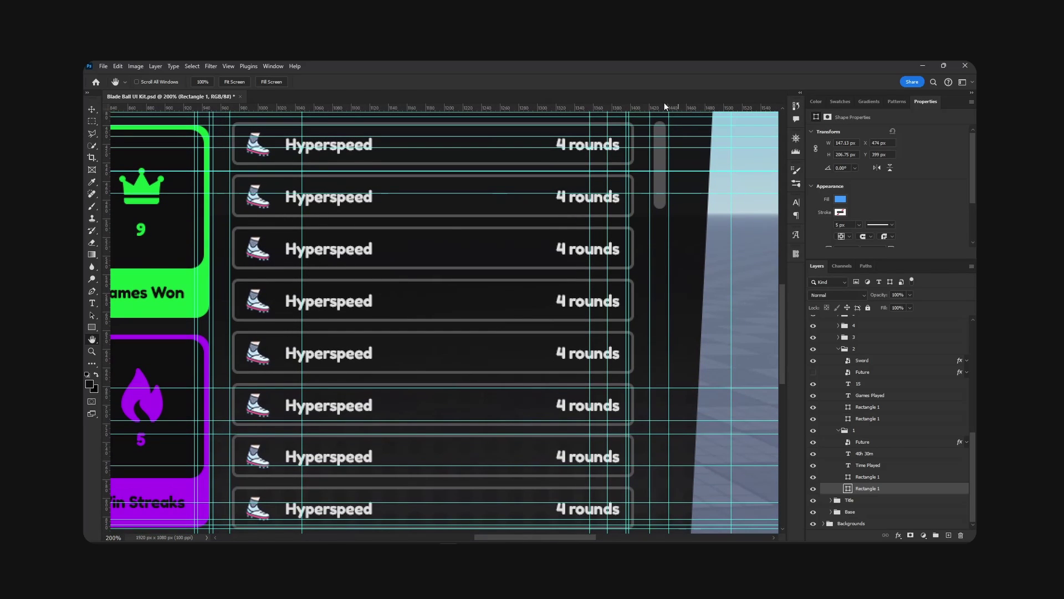
drag(664, 105, 669, 121)
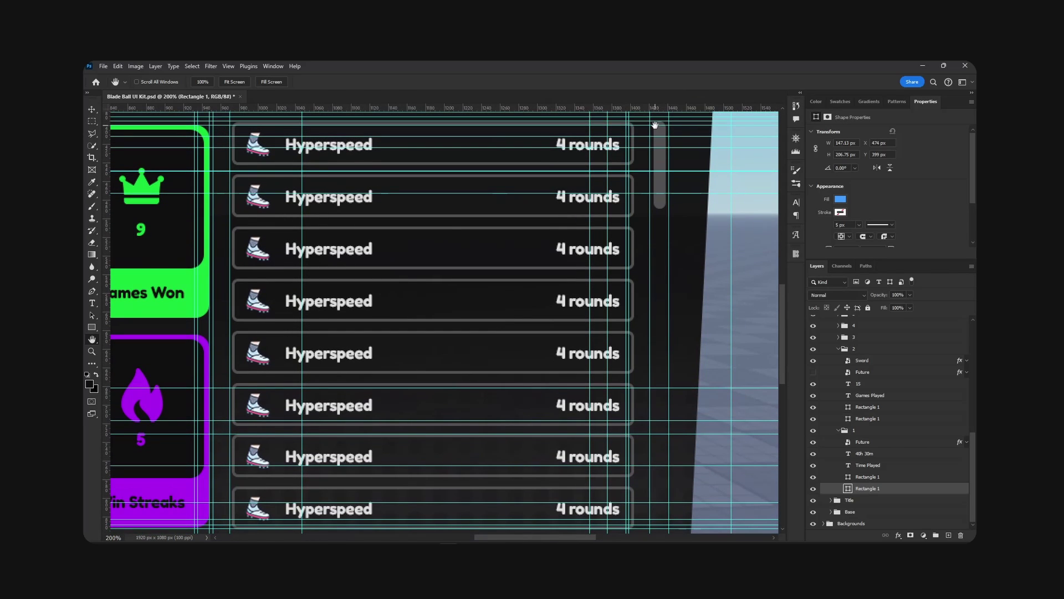
Step: Measure the ability list area, including its scrollbar, with a rectangular marquee selection
key(v)
click(92, 121)
scroll(333, 161, down, 1)
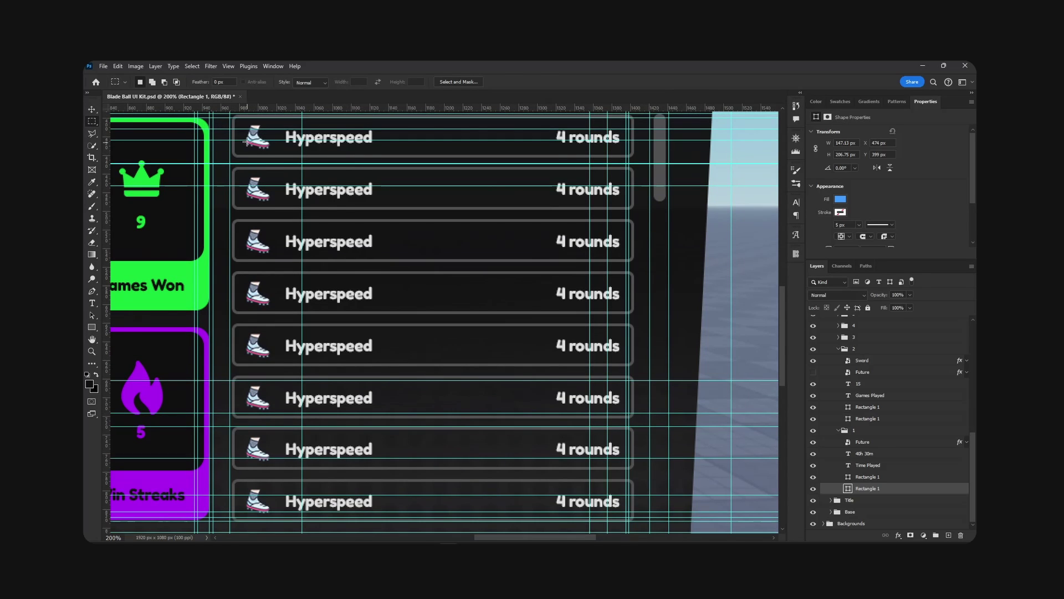
scroll(245, 142, up, 1)
drag(230, 121, 667, 492)
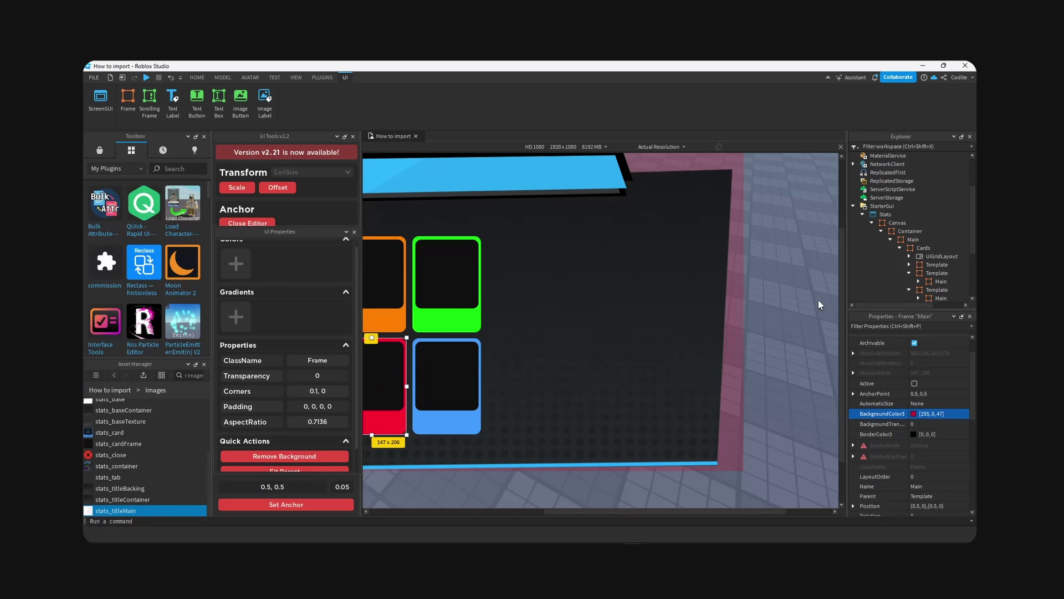
Step: In Roblox Studio, collapse the Cards hierarchy and insert a ScrollingFrame into the interface's Main frame
click(914, 248)
click(913, 240)
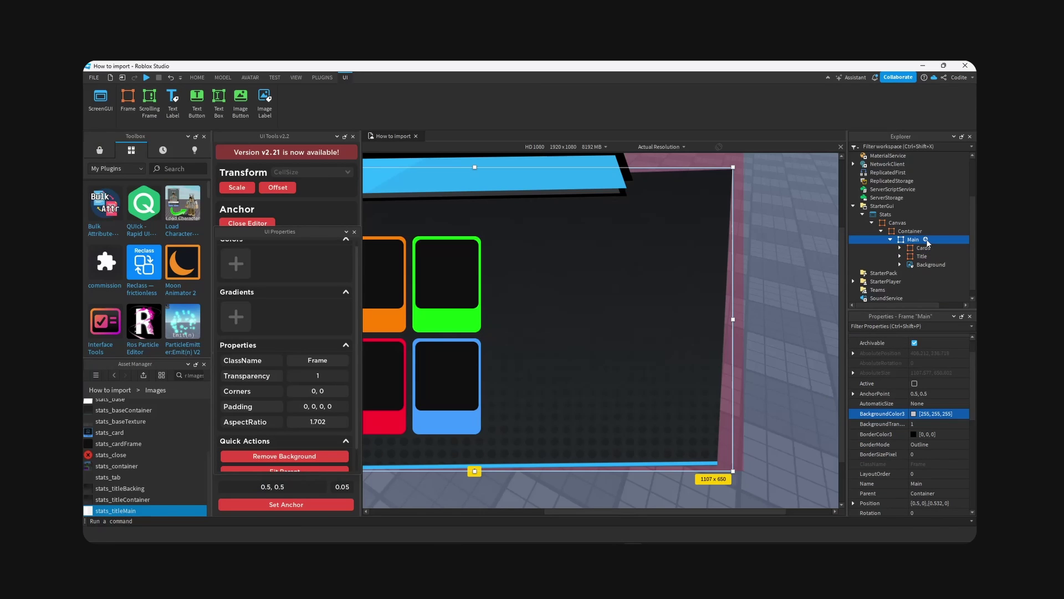
click(900, 248)
click(924, 256)
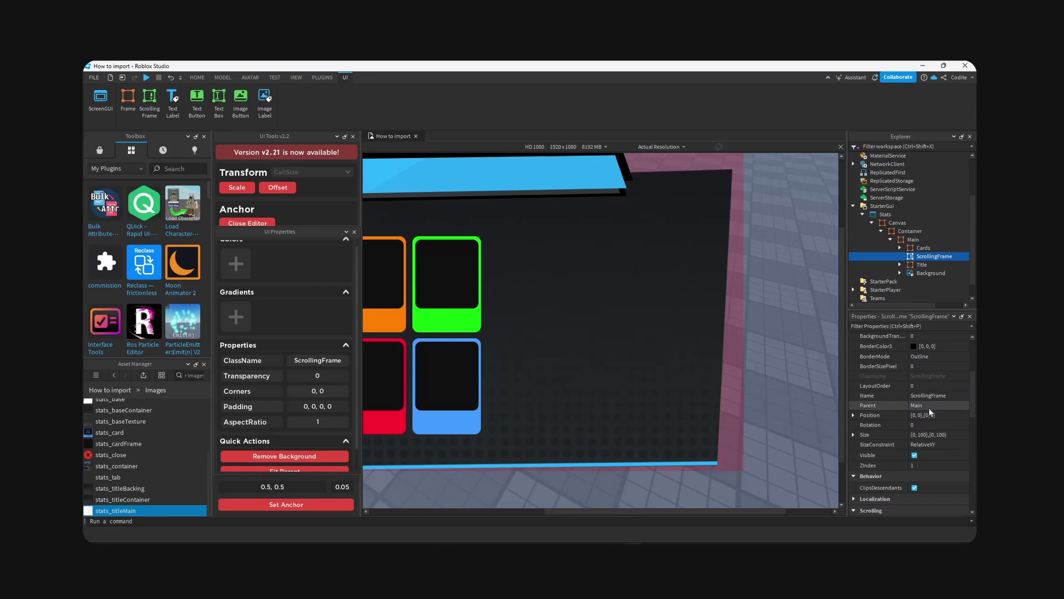
Step: Set the ScrollingFrame's size to 473 by 439 in offset
click(853, 435)
double_click(956, 444)
text(473)
click(961, 454)
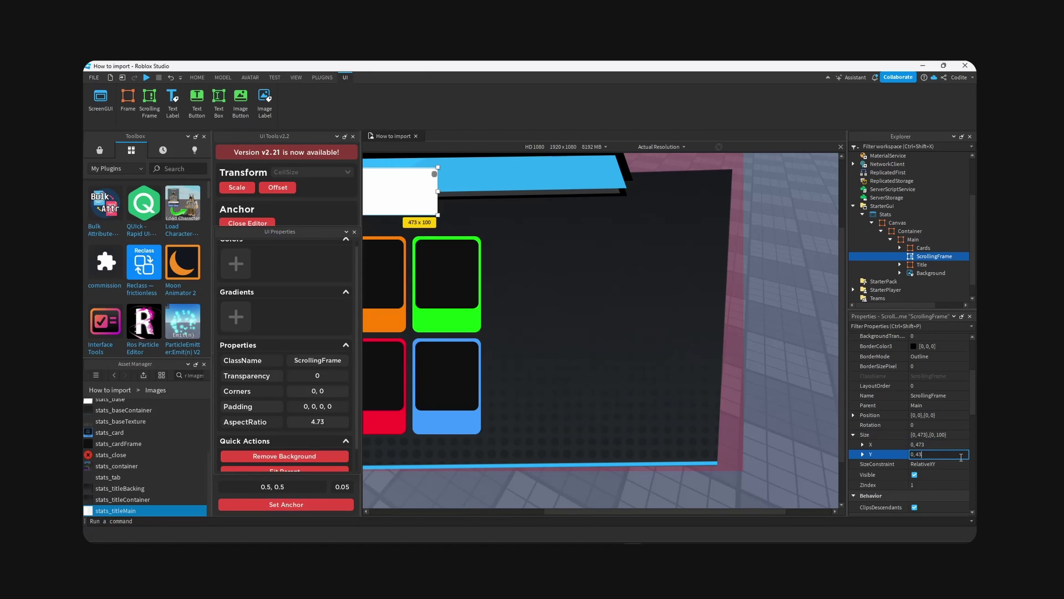
text(439)
key(Return)
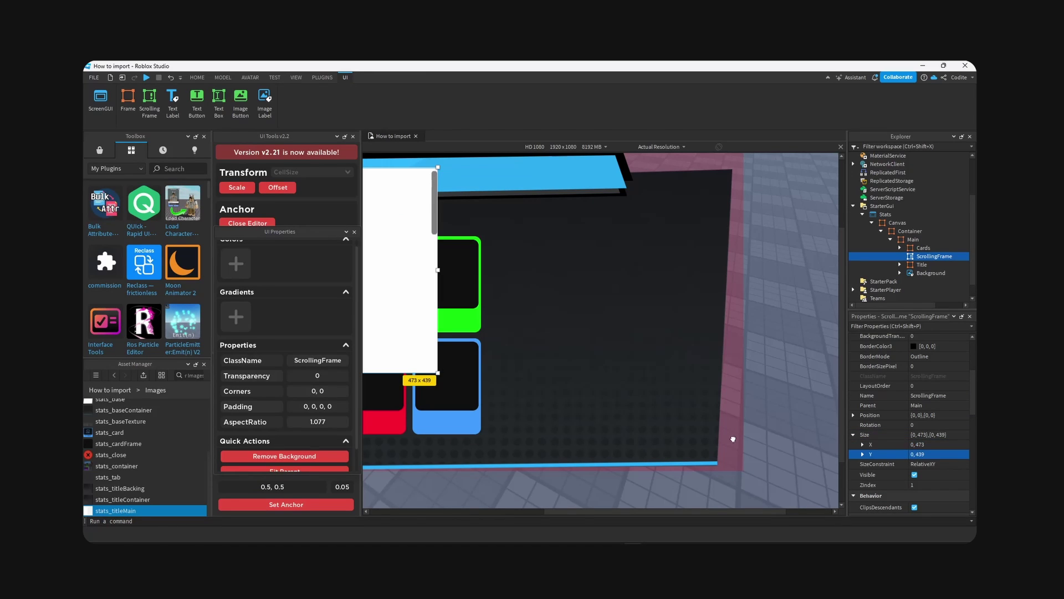
Step: Move the ScrollingFrame into the empty area beside the green and blue cards and remove its background
scroll(304, 458, down, 1)
drag(395, 315, 665, 380)
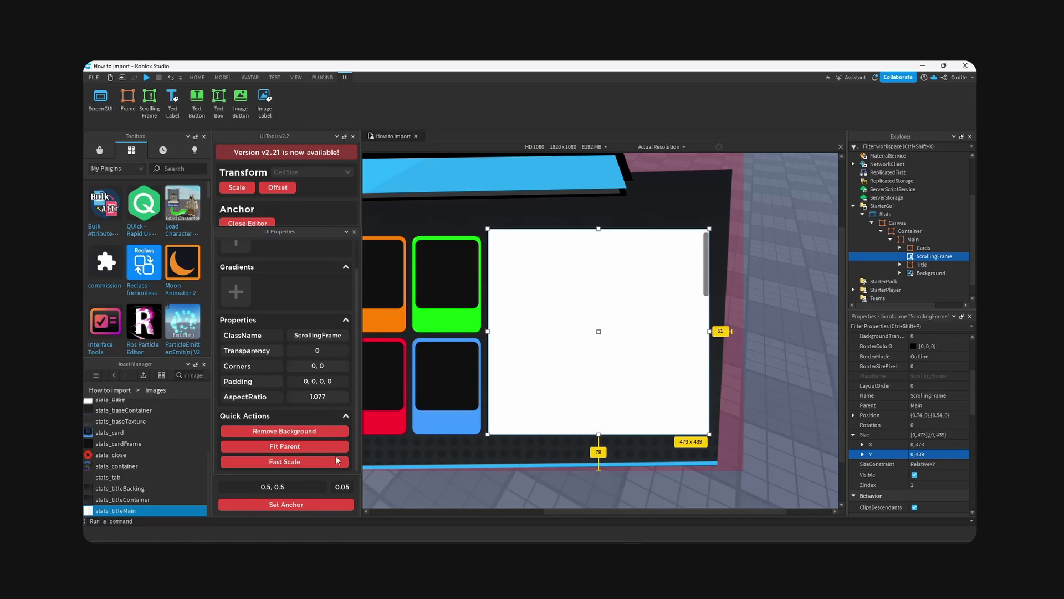
click(331, 432)
Step: Insert a Frame into the ScrollingFrame
scroll(958, 240, down, 1)
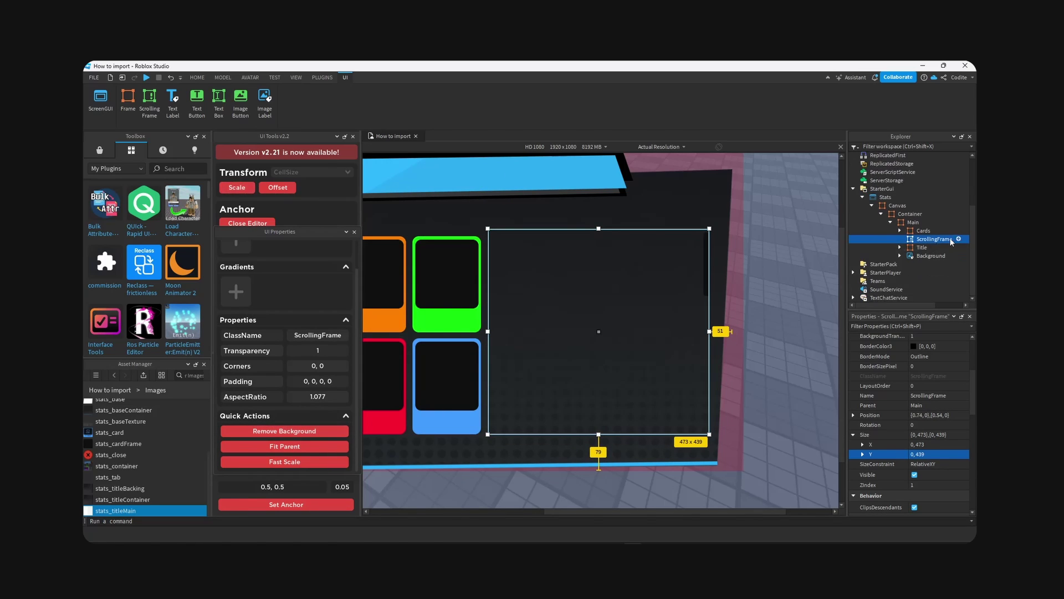
click(962, 242)
click(943, 251)
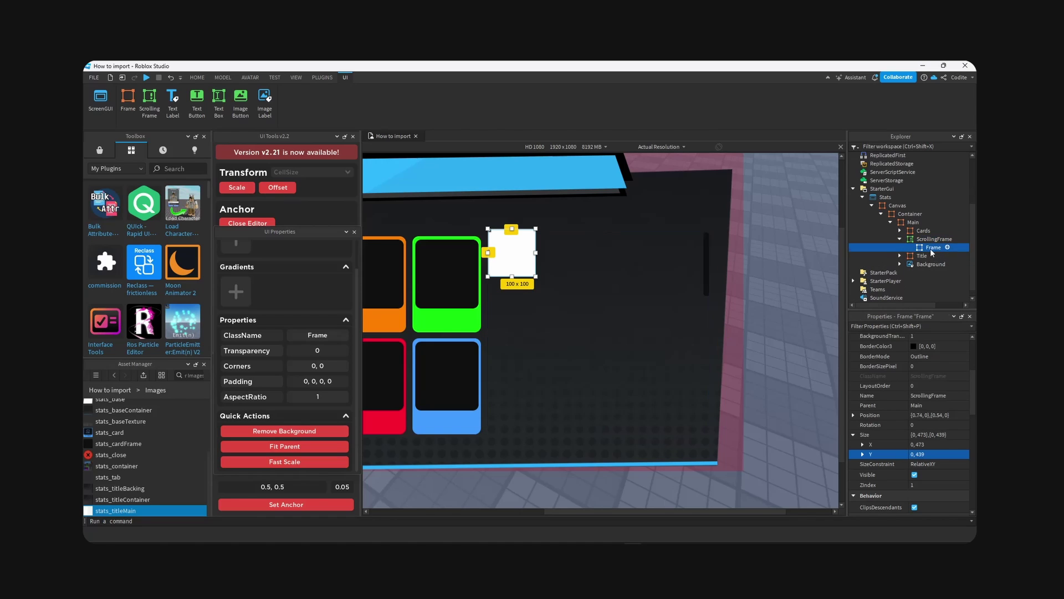
Step: Name the new Frame Template and set its size to 429 by 43 in offset
text(Template)
key(Return)
click(944, 444)
key(BackSpace)
key(BackSpace)
key(BackSpace)
text(429)
click(944, 456)
key(BackSpace)
key(BackSpace)
key(BackSpace)
text(43)
key(Return)
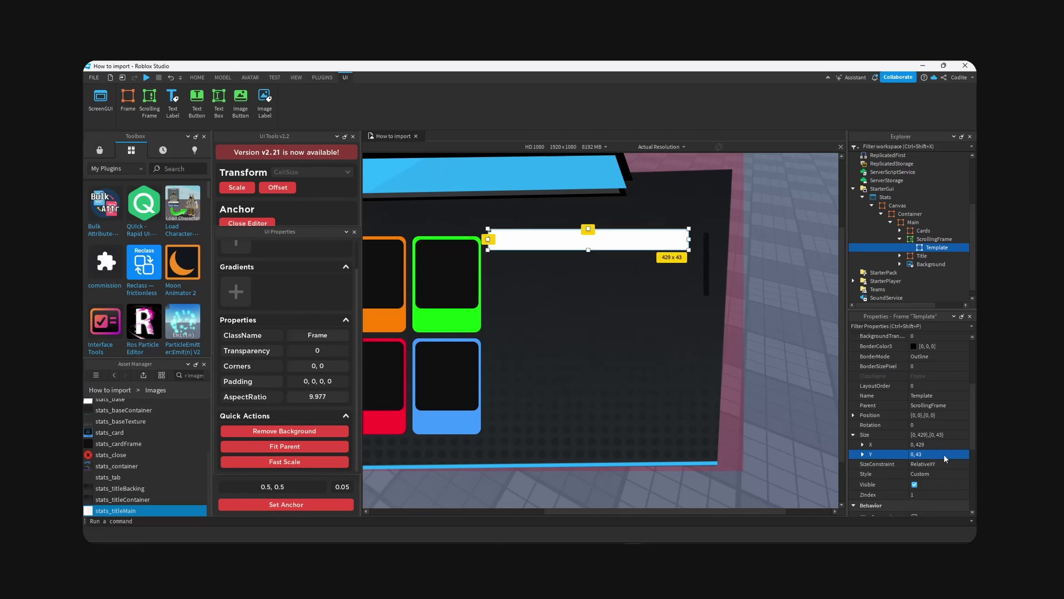
Step: Remove the Template frame's background and give it a UIStroke with a thickness of 2
click(278, 432)
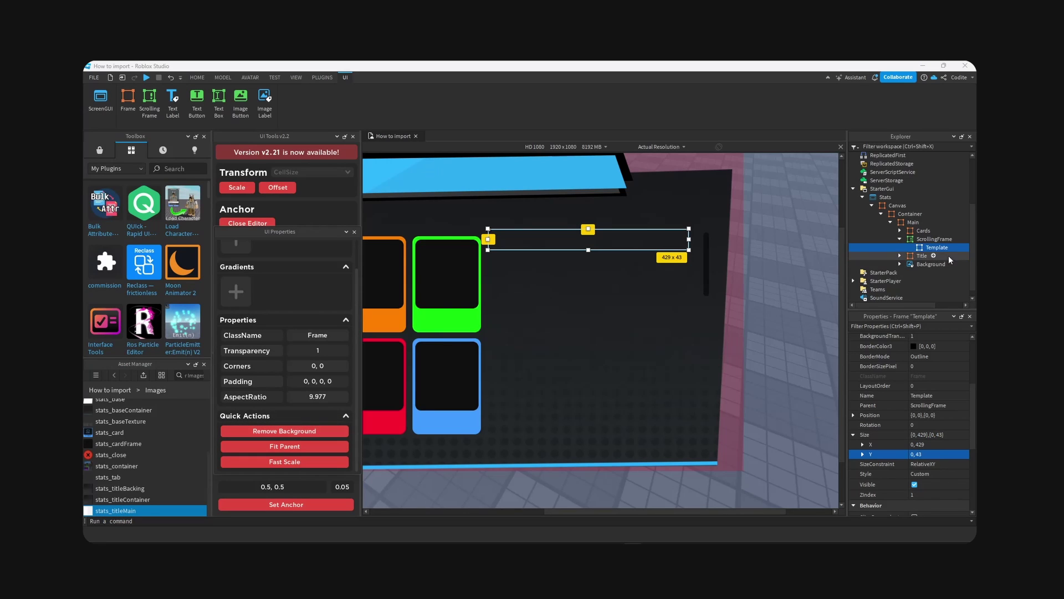
click(955, 247)
text(str)
click(881, 282)
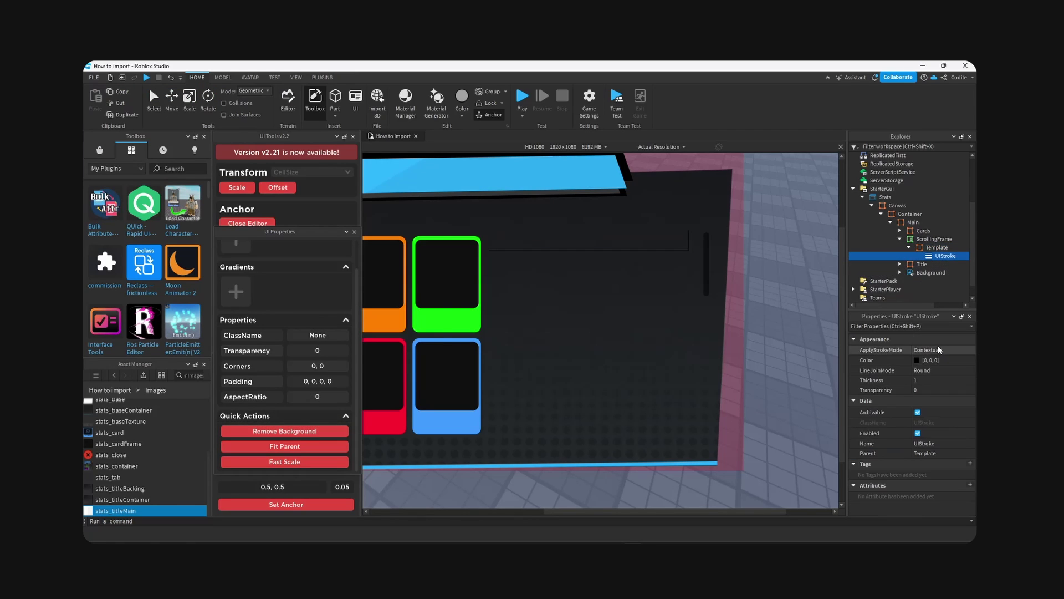
click(936, 381)
key(Return)
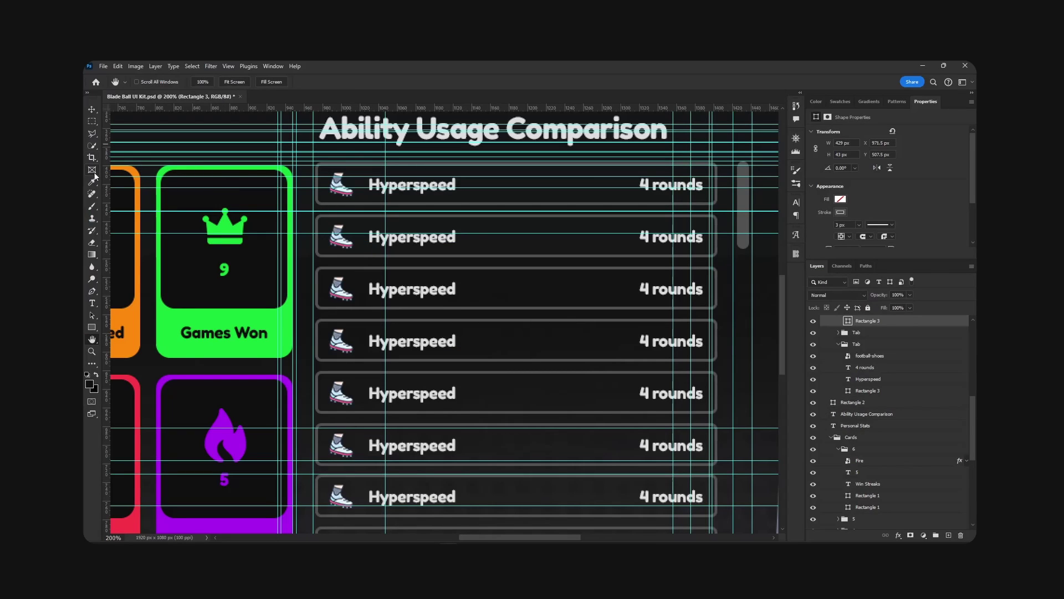
Step: Sample the list row's border color in Photoshop and set the UIStroke's color to #525252 in Roblox Studio
click(93, 180)
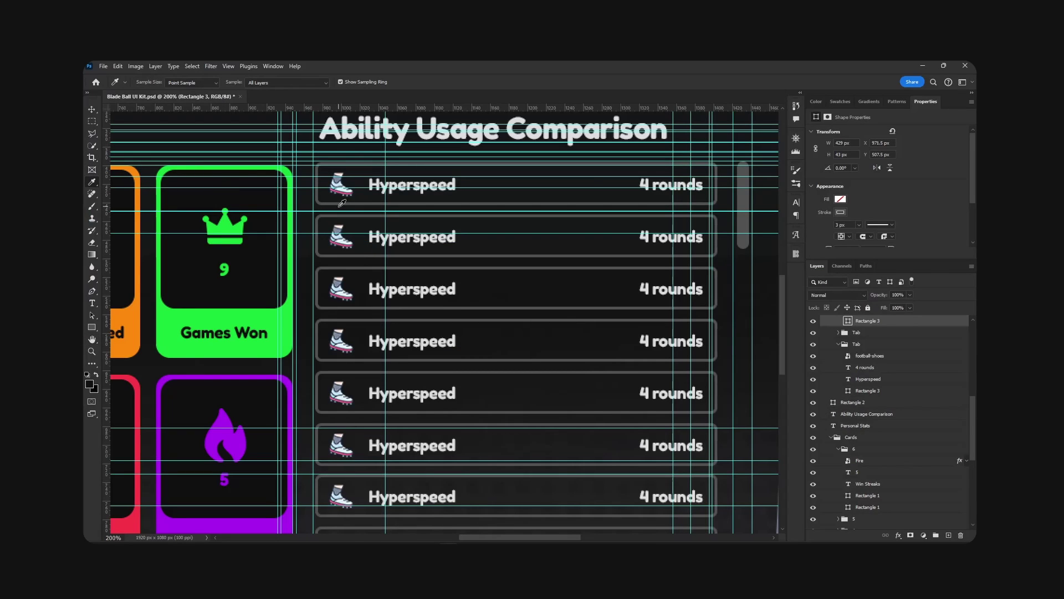
click(89, 386)
click(941, 355)
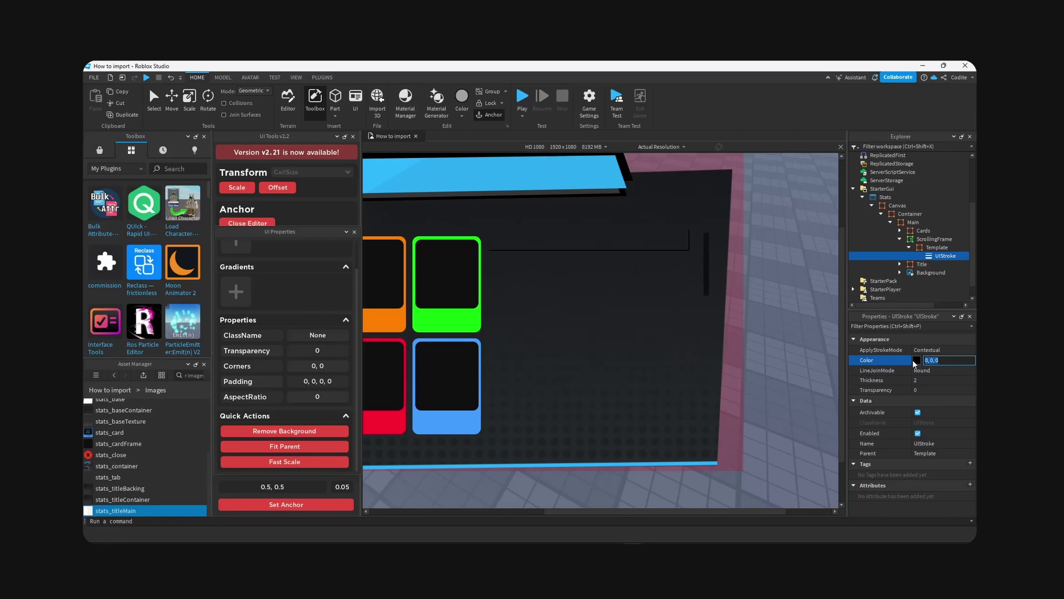
click(917, 361)
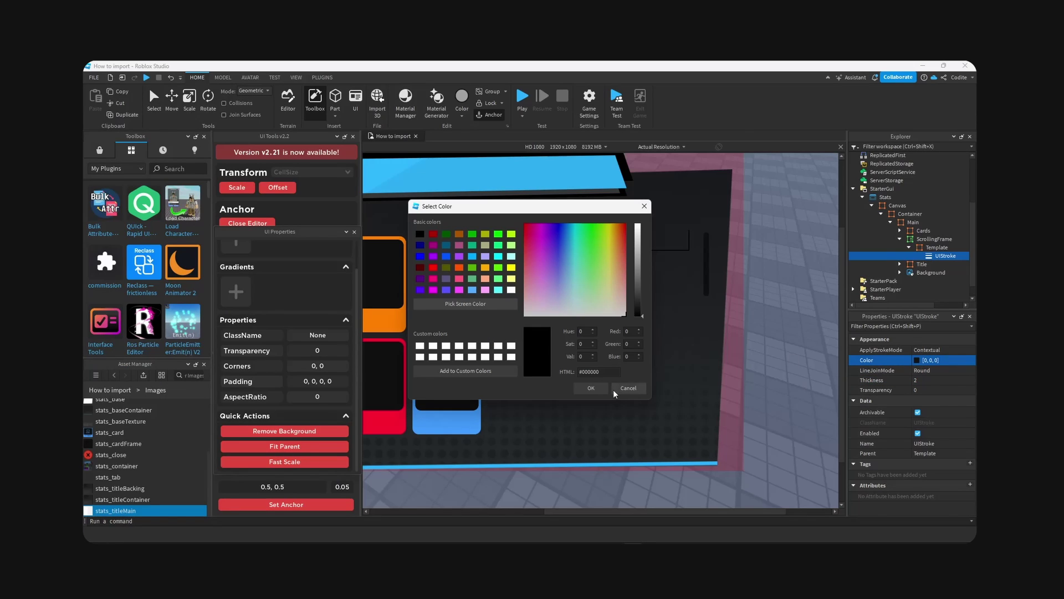
drag(609, 371, 582, 372)
text(525252)
click(591, 388)
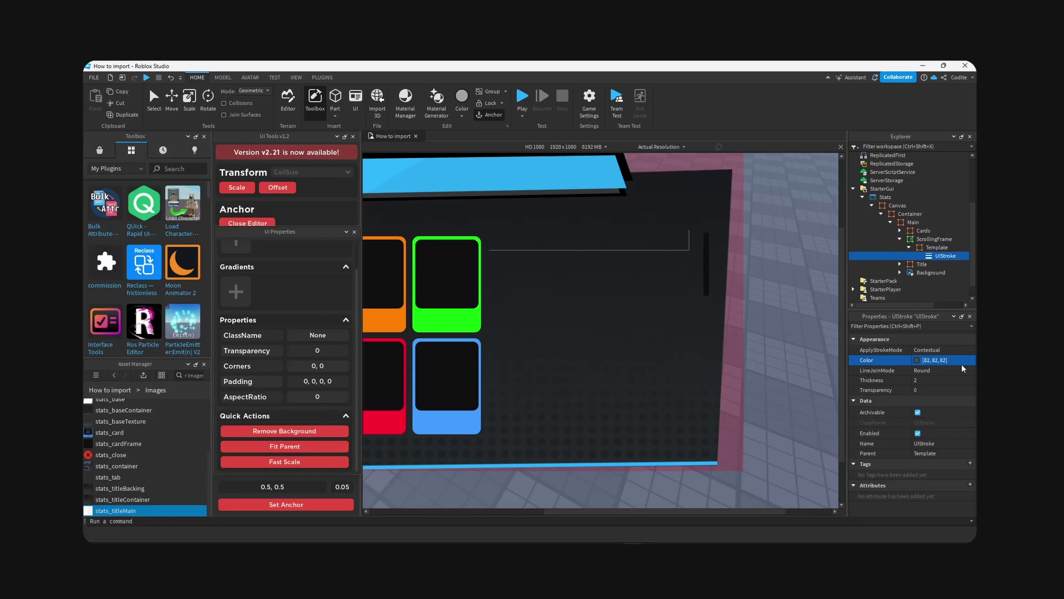
Step: Add a UICorner to the Template frame with a corner radius of 0.1 scale and 0 offset
click(953, 248)
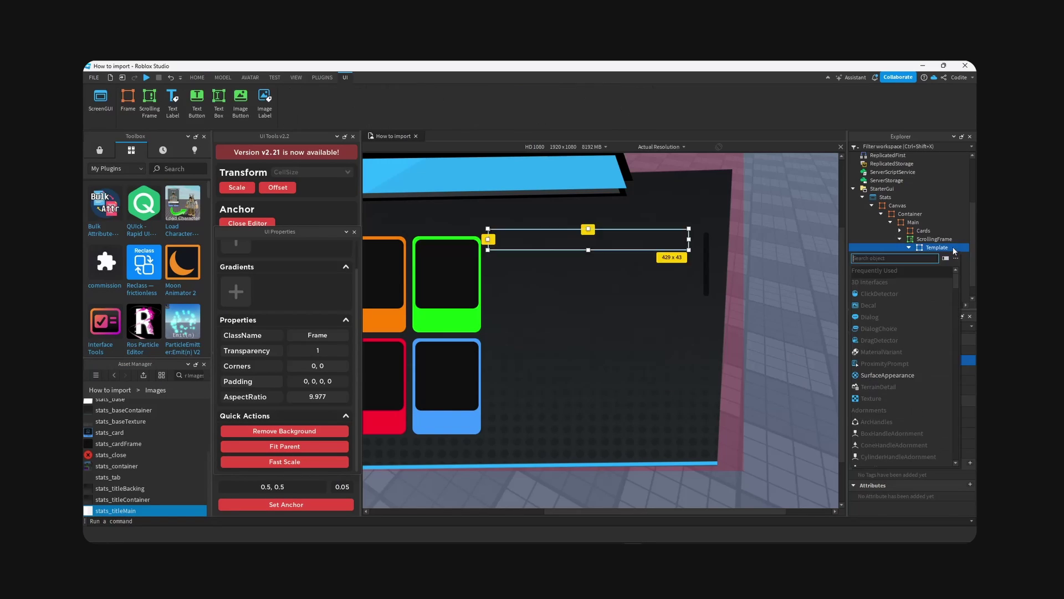
text(corn)
click(873, 293)
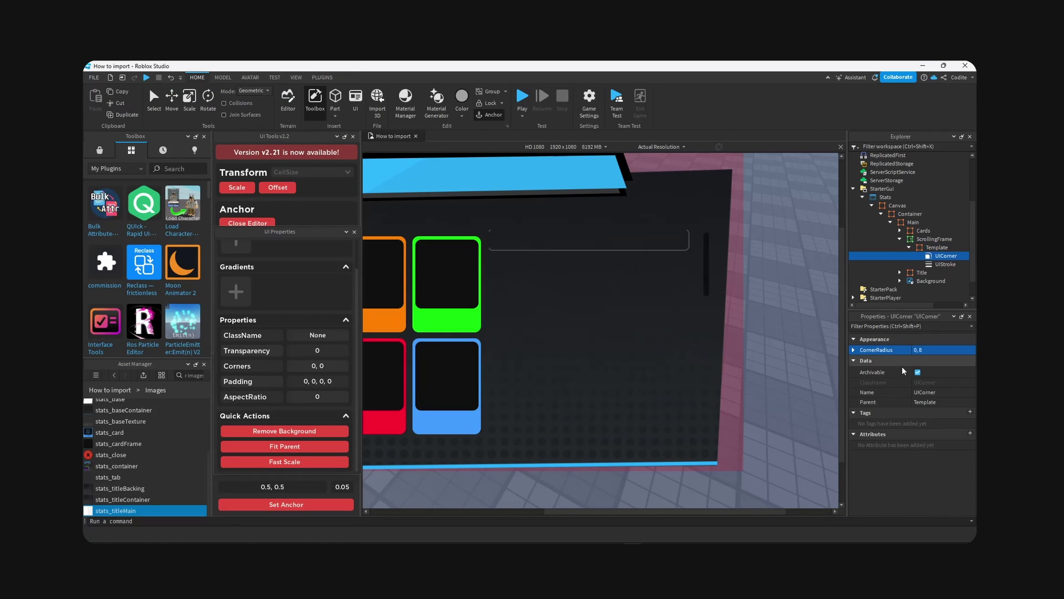
click(871, 354)
click(951, 361)
text(.1)
key(Return)
click(962, 368)
key(Return)
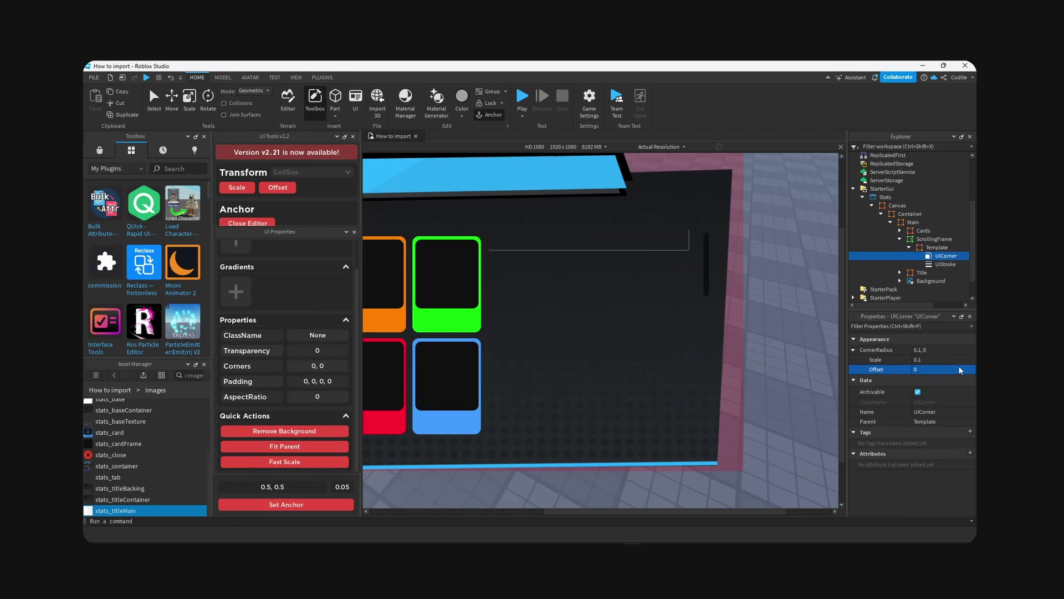
Step: Insert a UIPadding into the ScrollingFrame and set its left padding to 0.01 scale
click(959, 239)
text(padd)
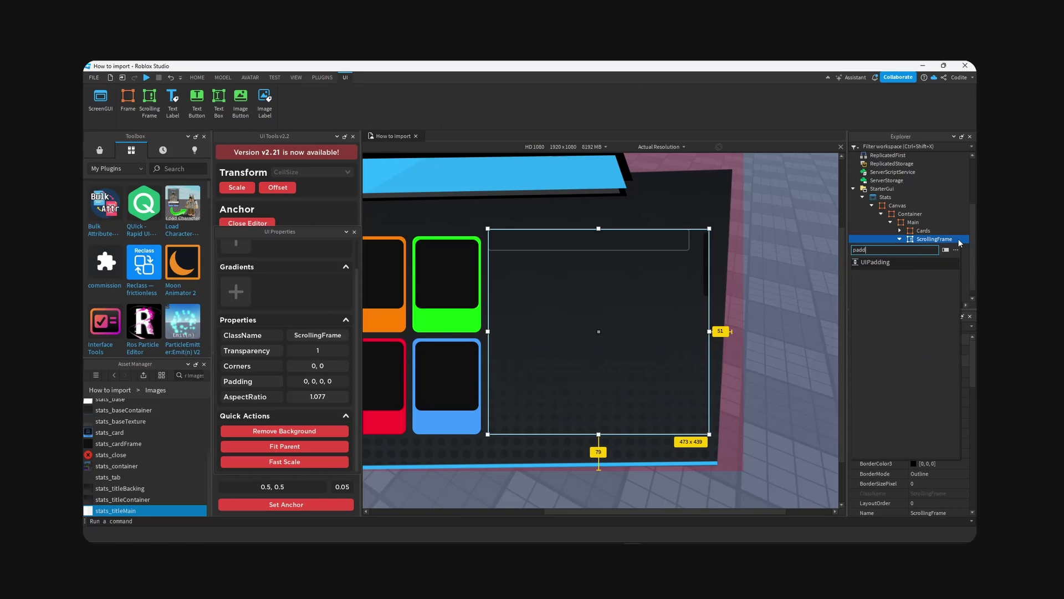
click(876, 262)
click(853, 411)
click(956, 422)
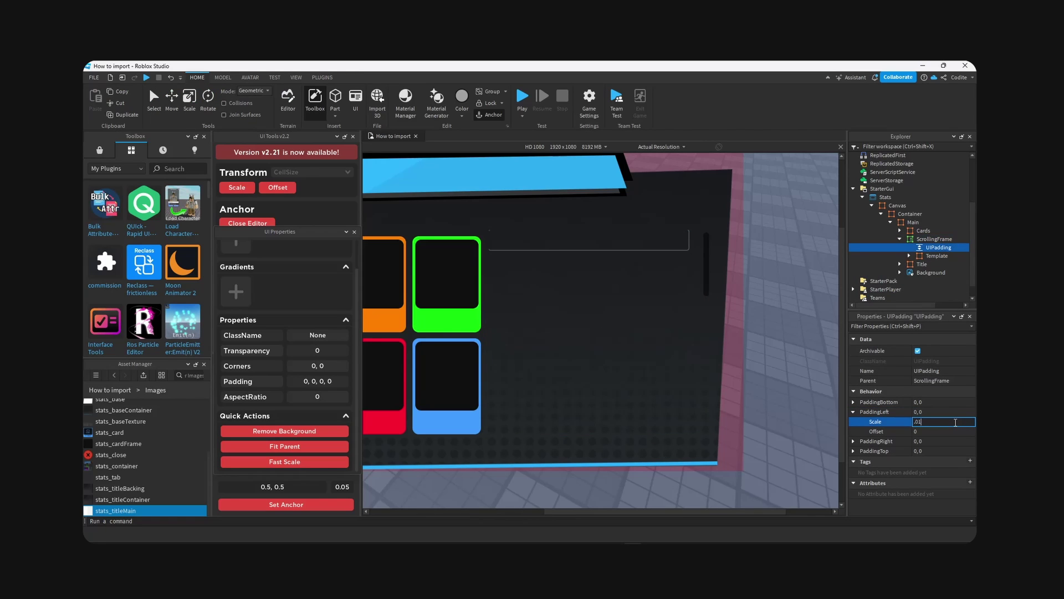
text(.01)
key(Return)
Step: Set the UIPadding's top padding to 0.005 scale
click(853, 451)
click(941, 461)
text(.01)
key(Return)
click(942, 461)
text(.005)
key(Return)
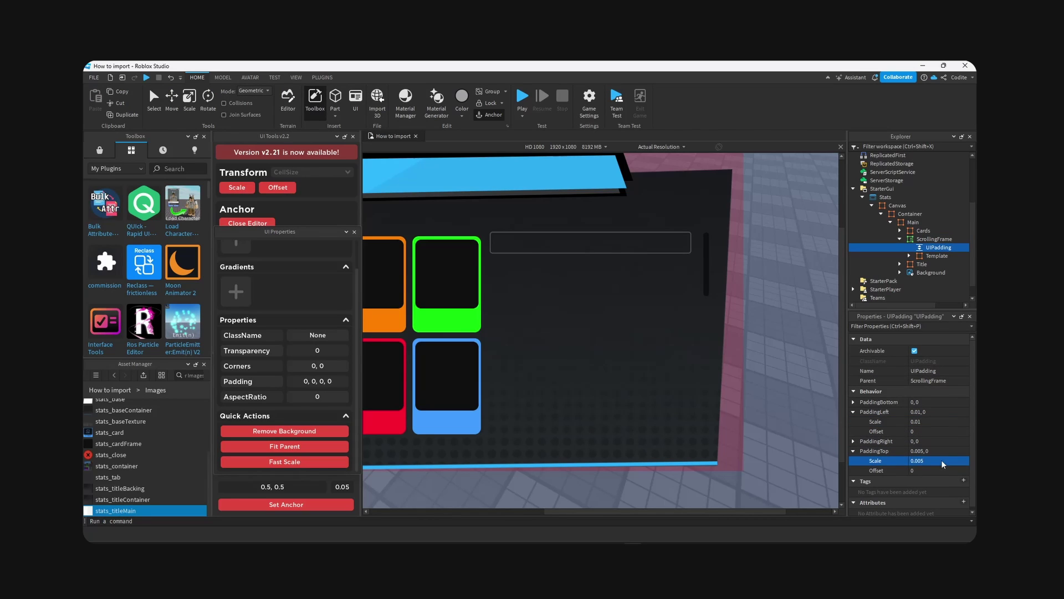
Step: Insert a UIListLayout into the ScrollingFrame
click(959, 238)
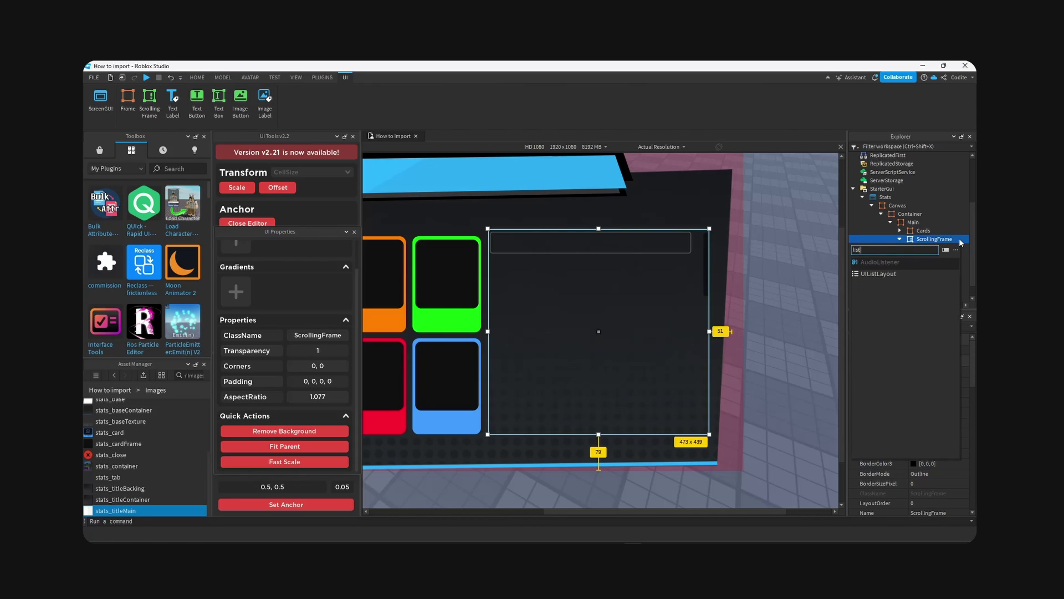
text(list)
key(Return)
Step: Duplicate the Template frame until the ScrollingFrame holds eight rows
click(931, 265)
key(ctrl+d)
key(ctrl+d)
key(ctrl+d)
key(ctrl+d)
key(ctrl+d)
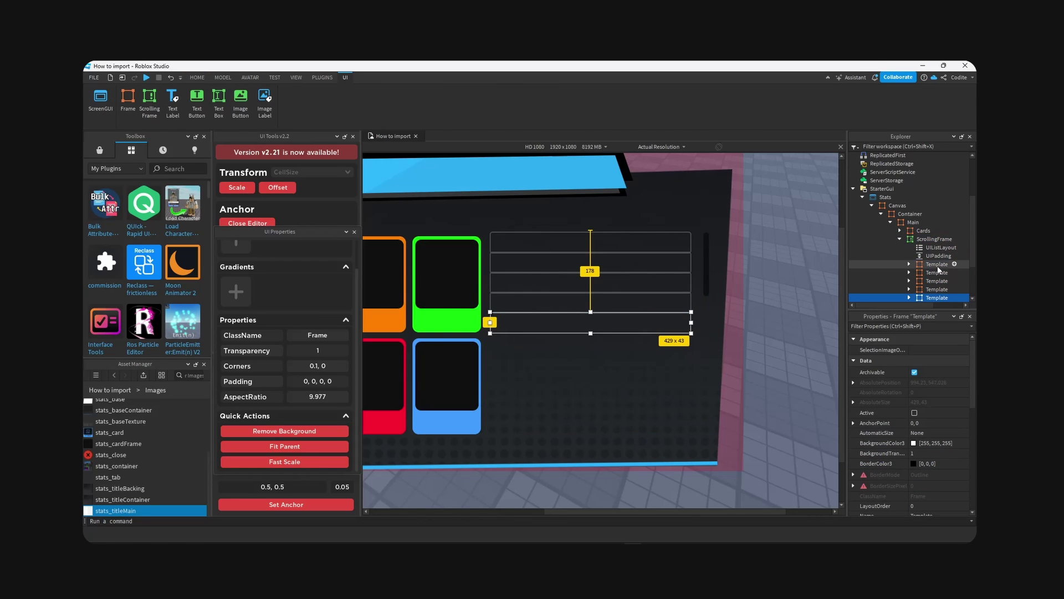
scroll(936, 271, down, 2)
key(ctrl+d)
key(ctrl+d)
key(ctrl+d)
Step: Set the UIListLayout's padding to 0.01 scale
scroll(935, 255, up, 2)
click(941, 236)
click(854, 350)
click(949, 359)
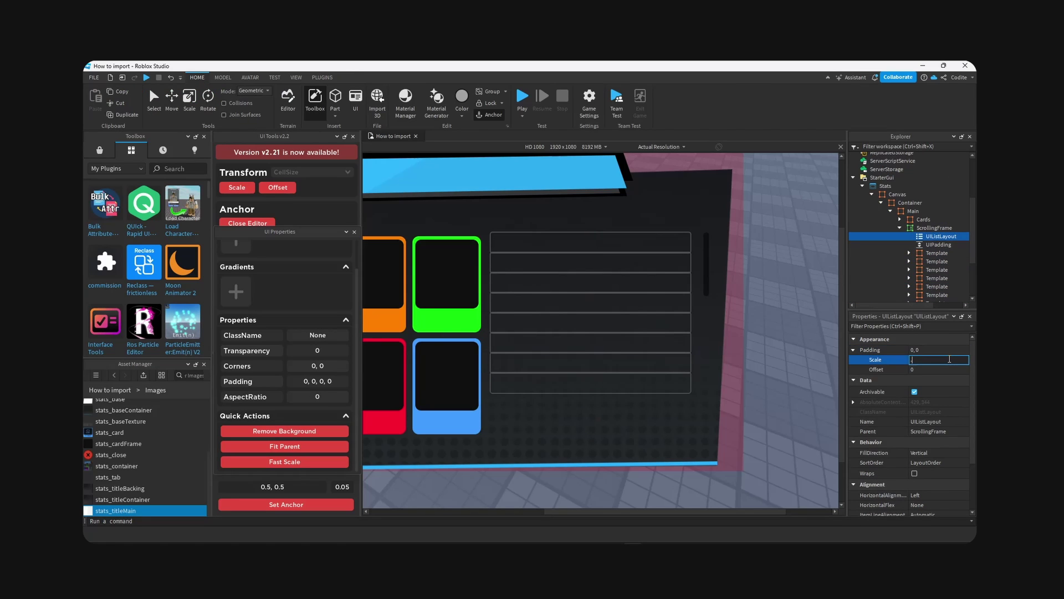
text(.01)
key(Return)
Step: Fit the device preview to the window and convert the size of all eight Template rows to scale
scroll(652, 337, down, 5)
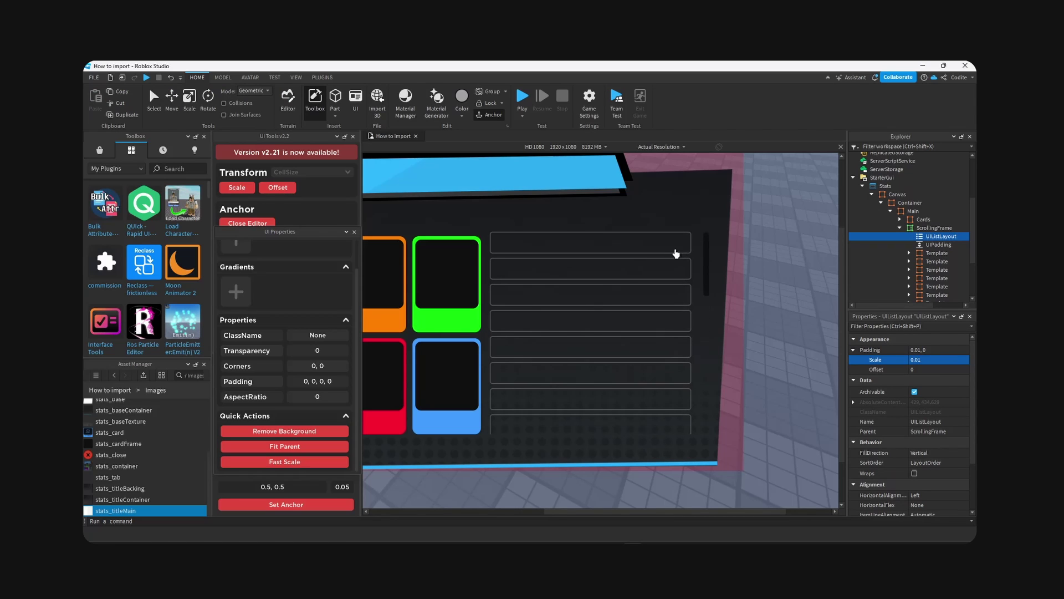
click(659, 146)
click(654, 164)
click(924, 253)
scroll(924, 252, down, 3)
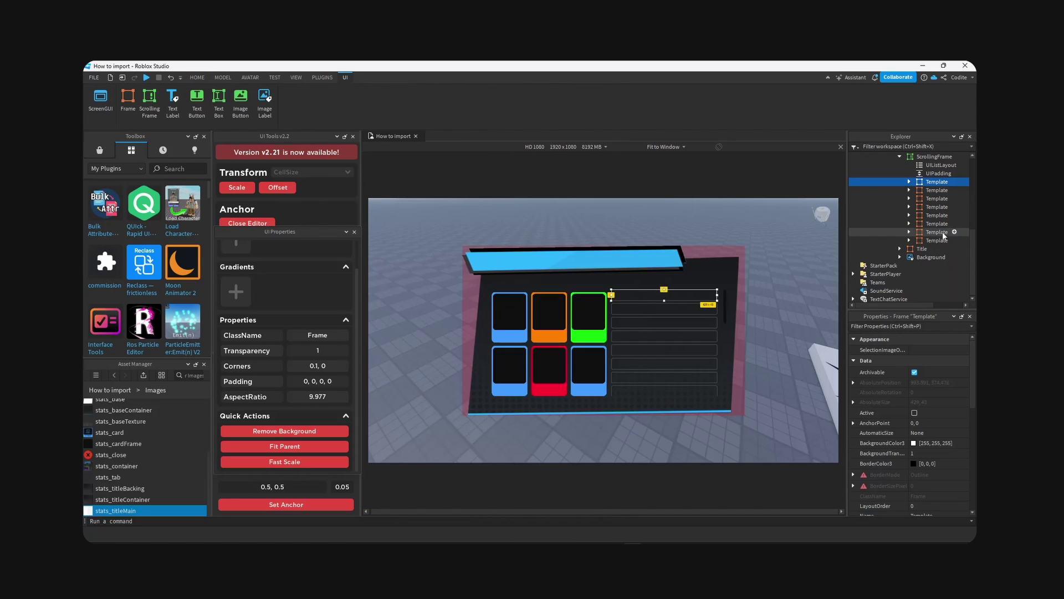
shift+click(937, 240)
click(298, 173)
click(303, 192)
scroll(936, 189, up, 1)
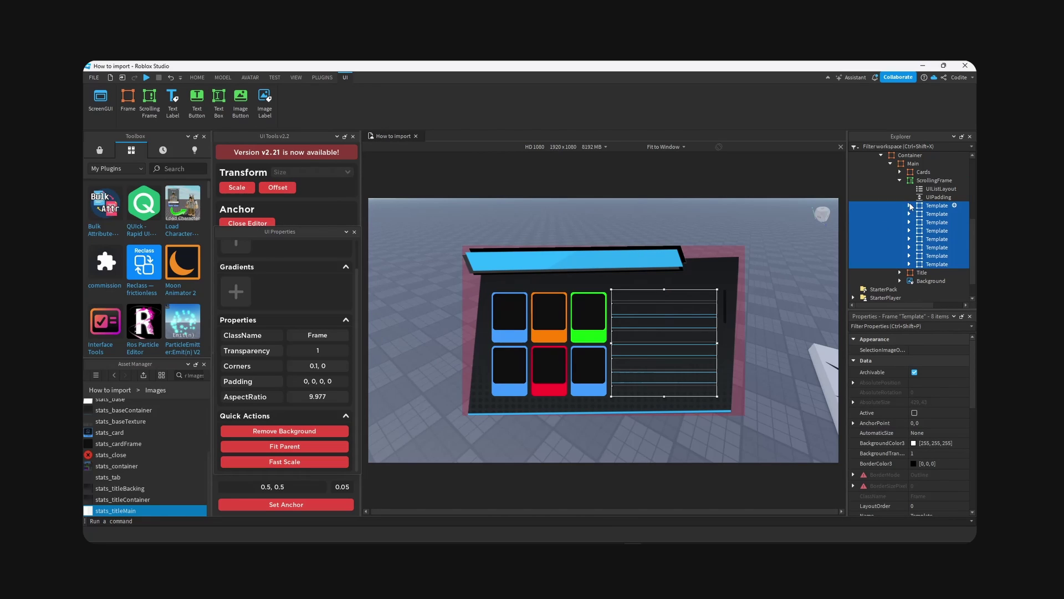
Step: Convert the ScrollingFrame's size to scale and preview the interface on the iPhone 4S
click(934, 180)
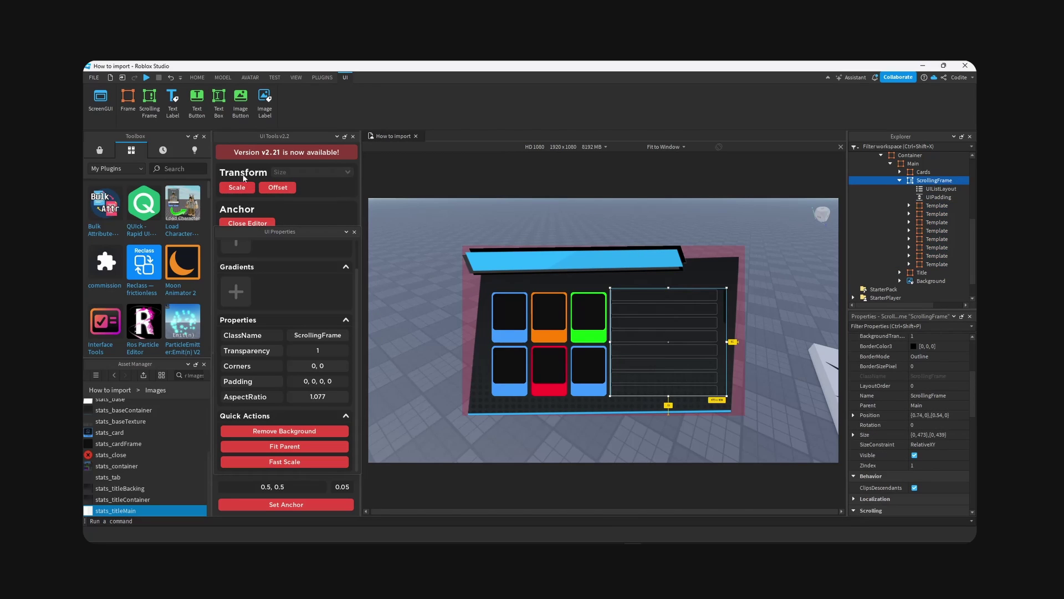
click(755, 240)
click(555, 147)
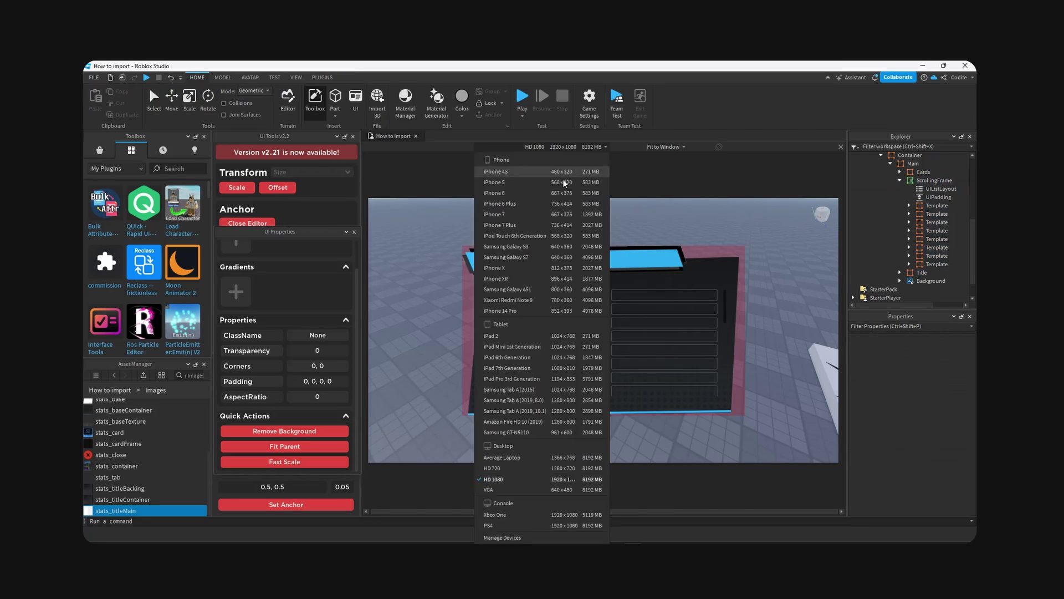
click(563, 167)
Step: Return the preview to a desktop resolution and convert the Container frame's size to scale
click(563, 147)
click(570, 473)
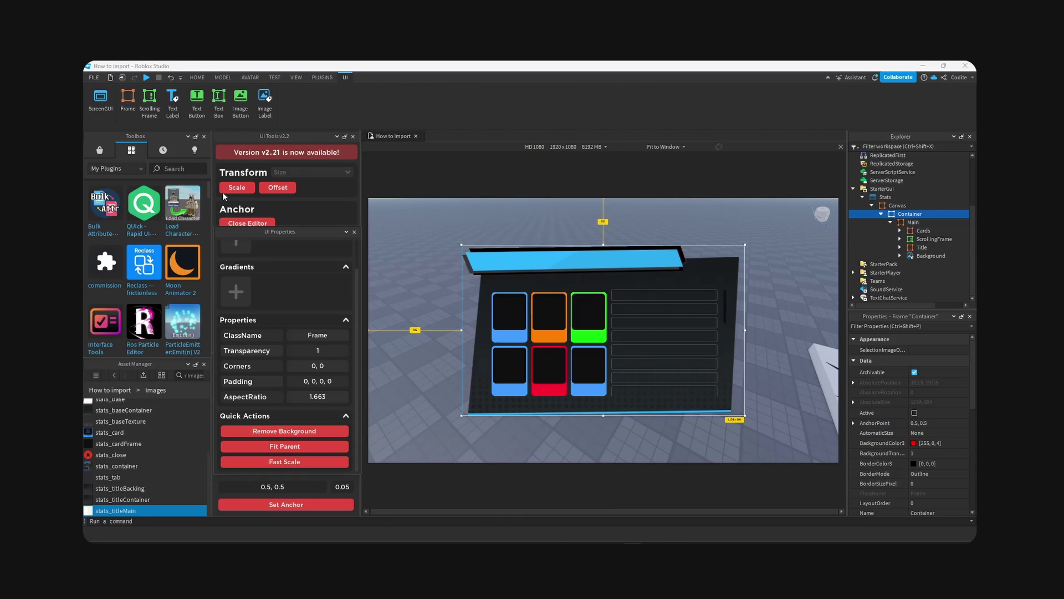
click(226, 190)
click(474, 223)
Step: Preview the interface on the iPhone 6 Plus, then on the Samsung Galaxy A51 at actual resolution
click(554, 147)
click(502, 204)
click(554, 146)
click(570, 290)
click(665, 146)
click(654, 178)
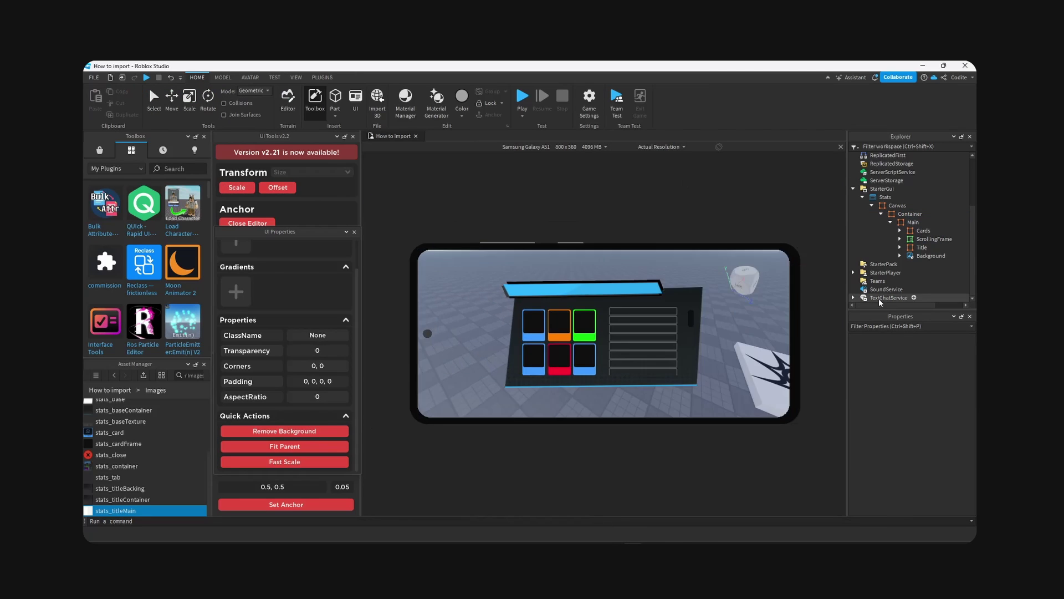
Step: Check the interface's scaling on the iPad 7th Generation, Samsung Tab A (2019, 10.1), Average Laptop and iPhone 7 Plus
right_drag(728, 349, 728, 350)
scroll(672, 338, down, 3)
scroll(671, 338, up, 3)
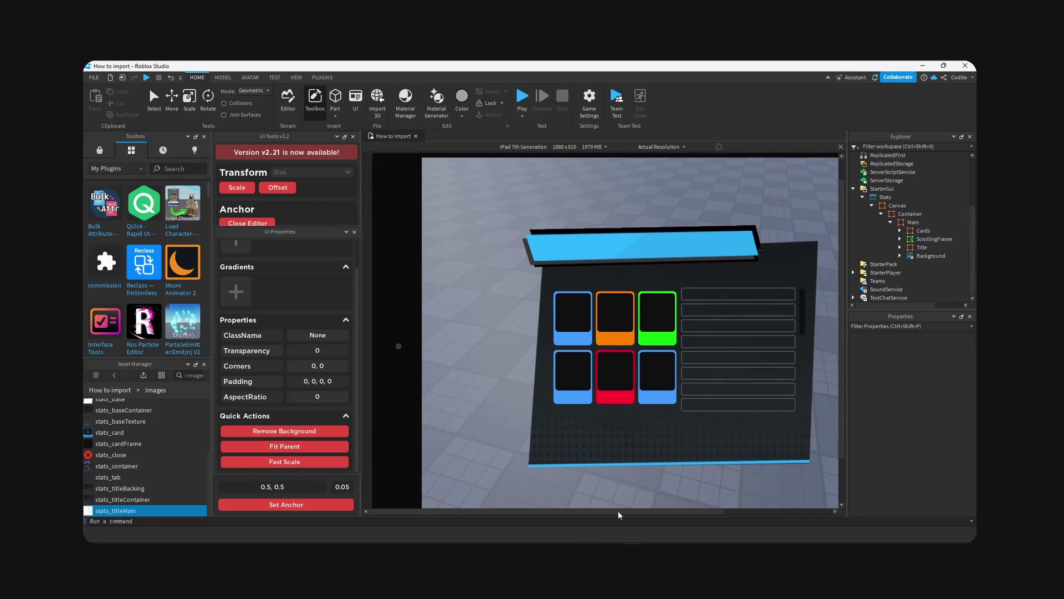
click(545, 146)
click(536, 417)
click(570, 148)
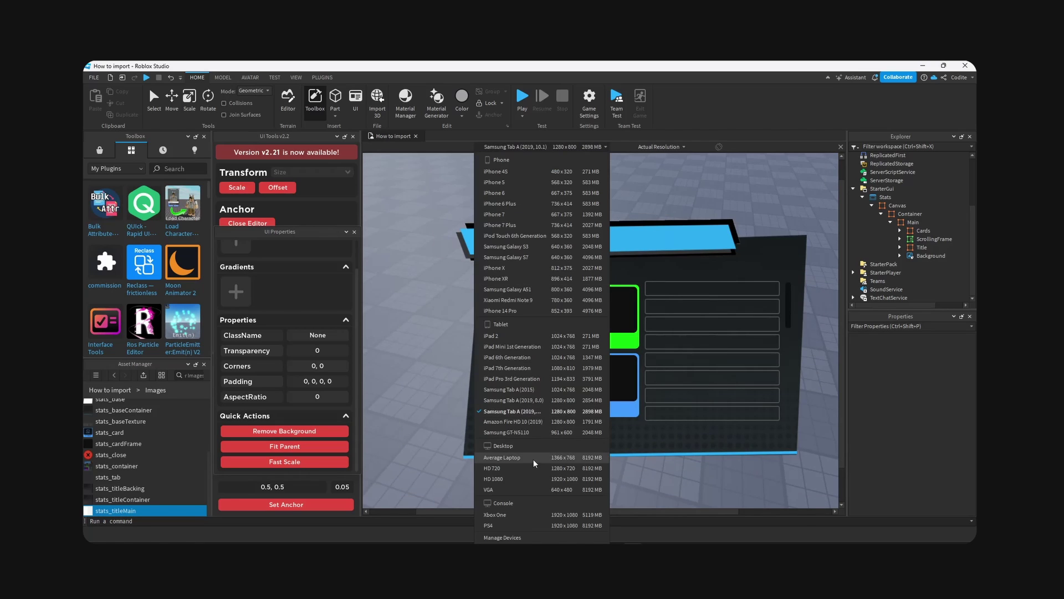
click(535, 458)
click(590, 148)
click(544, 225)
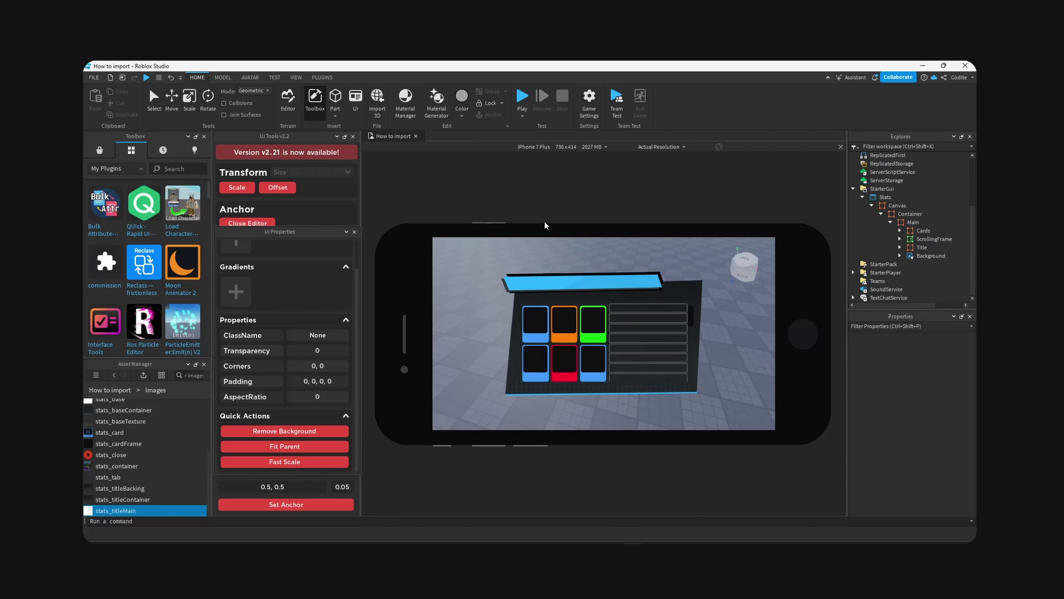